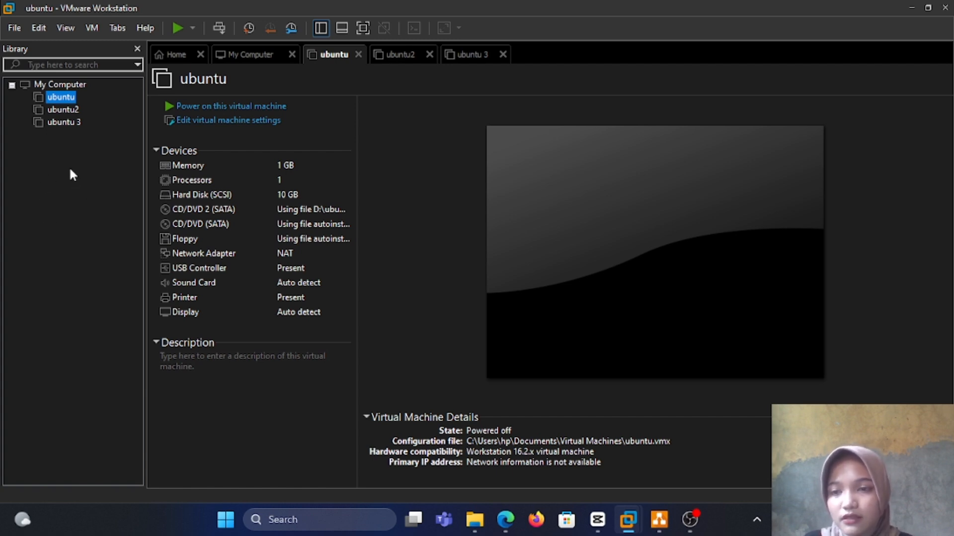
- Check the MAC address in the advanced network adapter settings of the ubuntu virtual machine, then accept the settings
{"action": "right_click", "coordinate": [56, 102]}
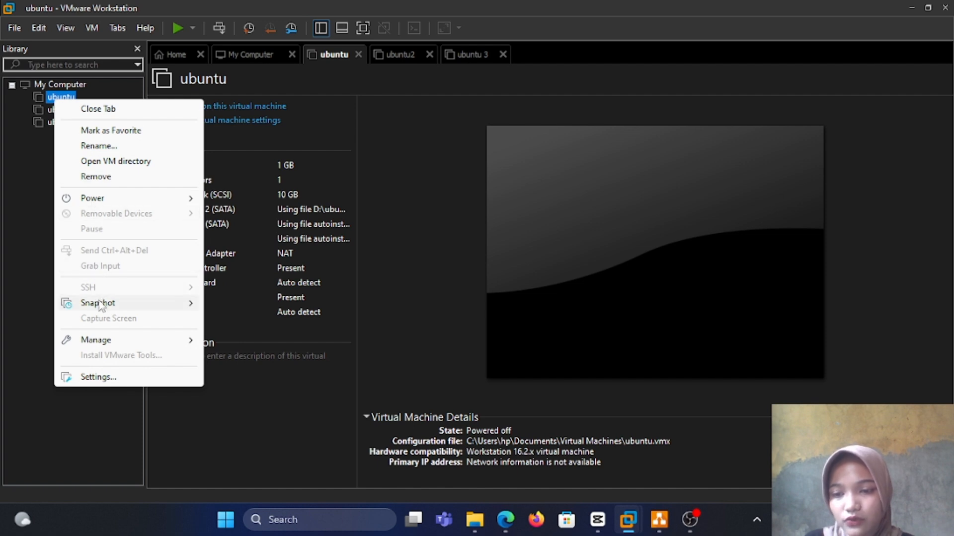
{"action": "mouse_move", "coordinate": [101, 308]}
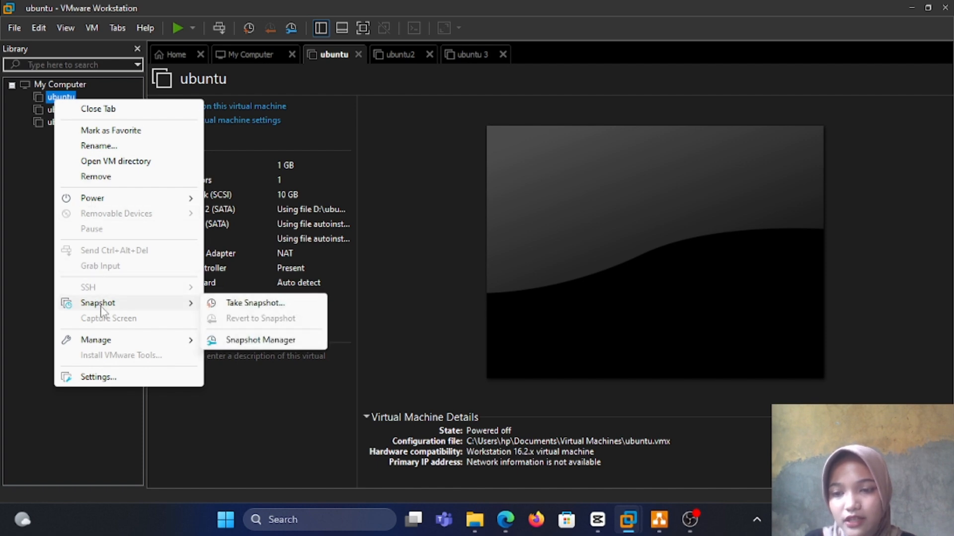
{"action": "left_click", "coordinate": [101, 379]}
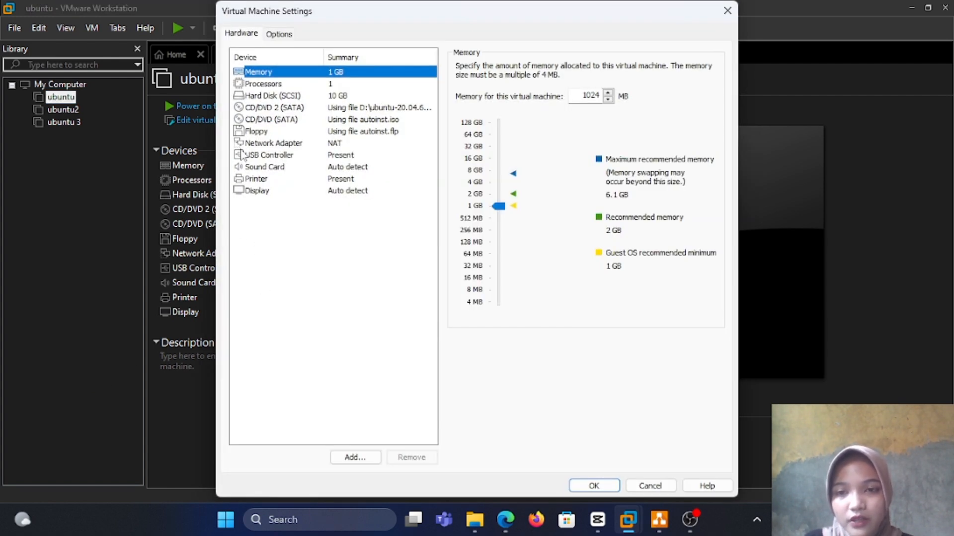
{"action": "left_click", "coordinate": [289, 145]}
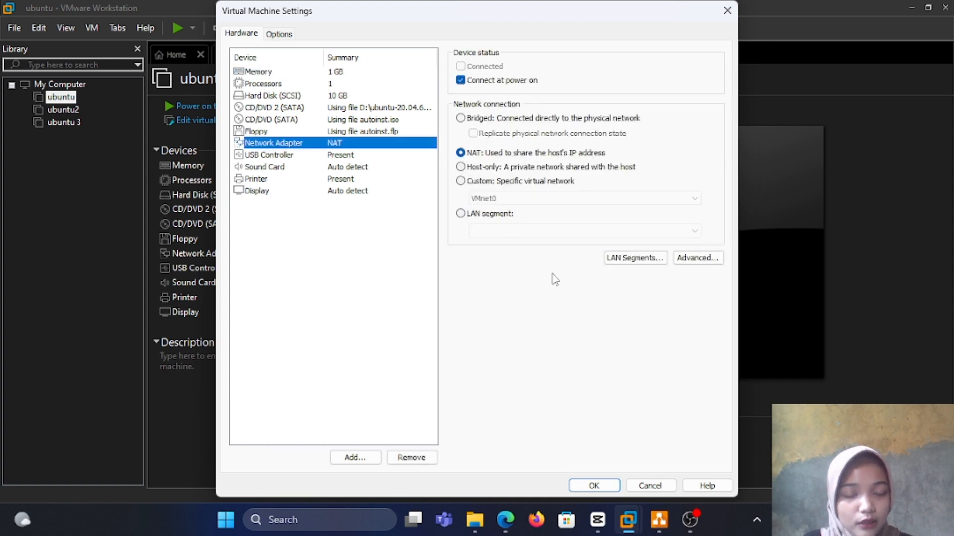
{"action": "left_click", "coordinate": [711, 259]}
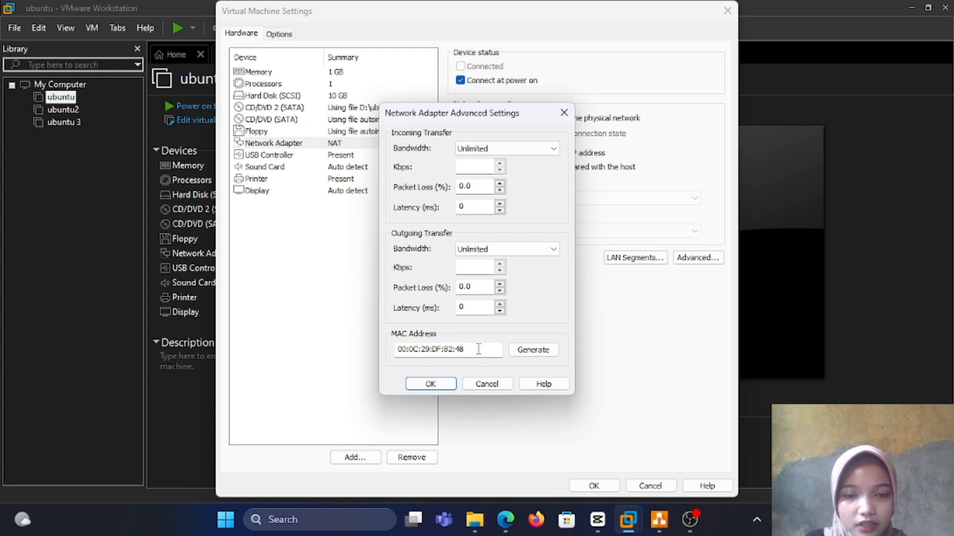
{"action": "left_click", "coordinate": [430, 385]}
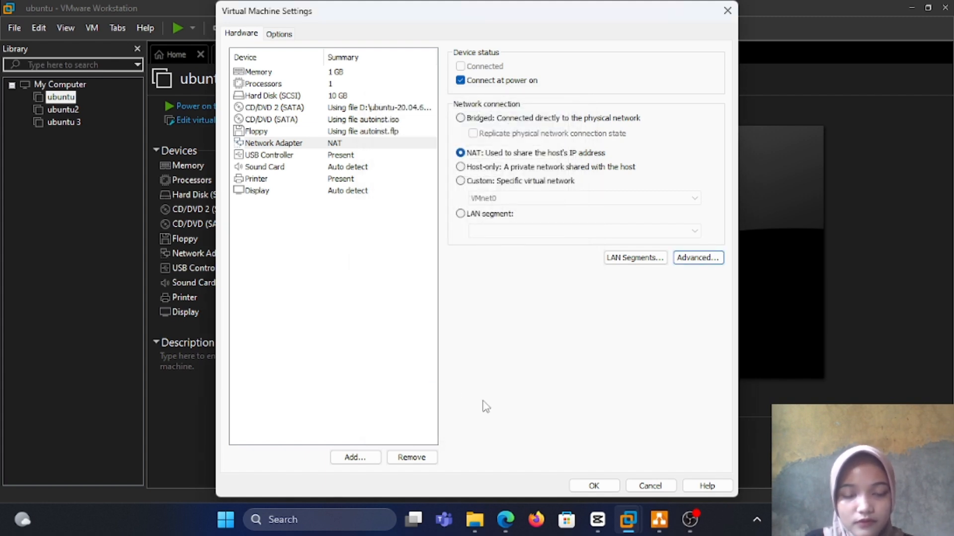
{"action": "left_click", "coordinate": [592, 486]}
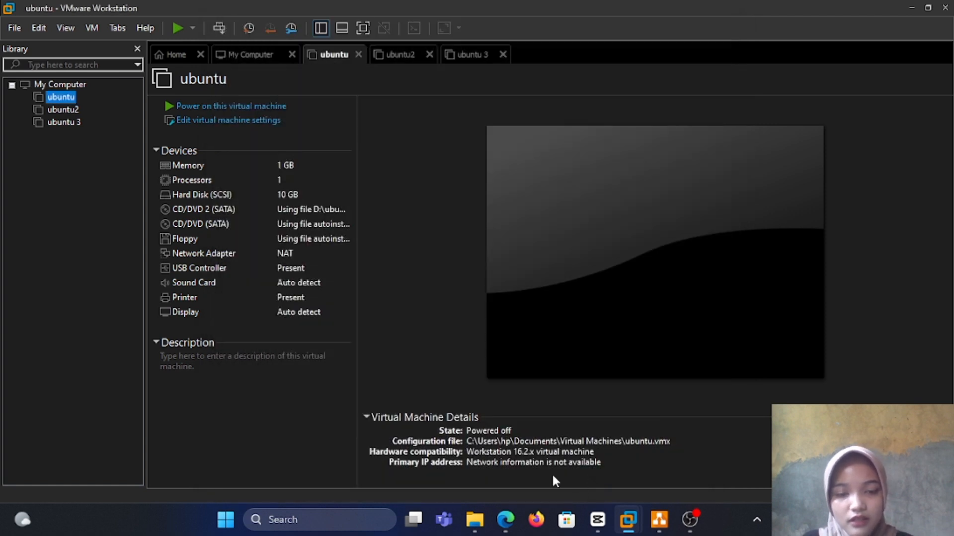
- Check the MAC address in ubuntu2's advanced network adapter settings and accept the settings
{"action": "left_click", "coordinate": [68, 115]}
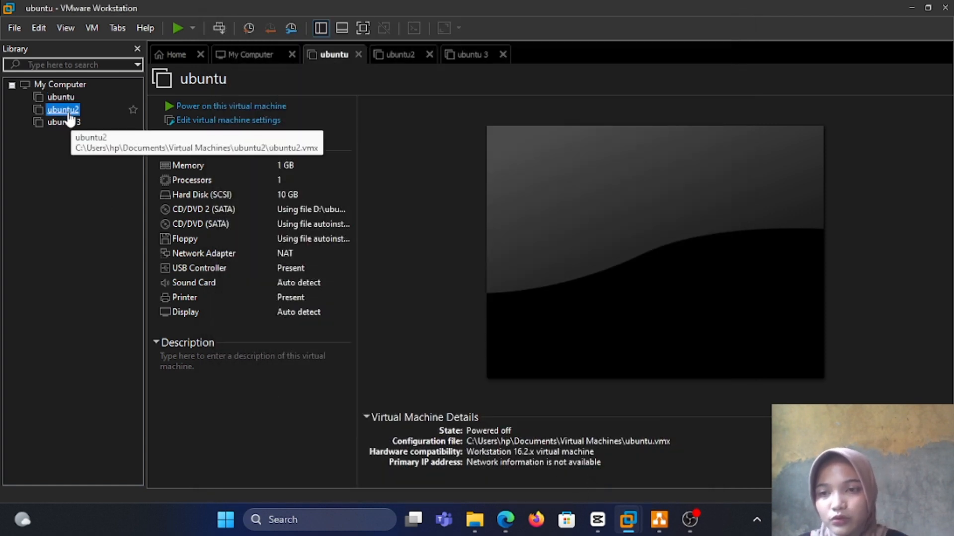
{"action": "right_click", "coordinate": [68, 115]}
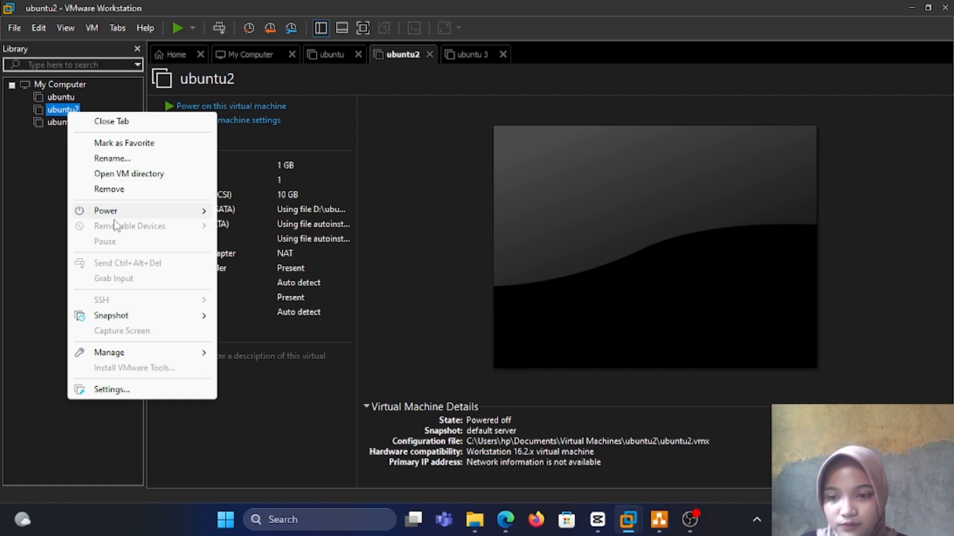
{"action": "left_click", "coordinate": [110, 389]}
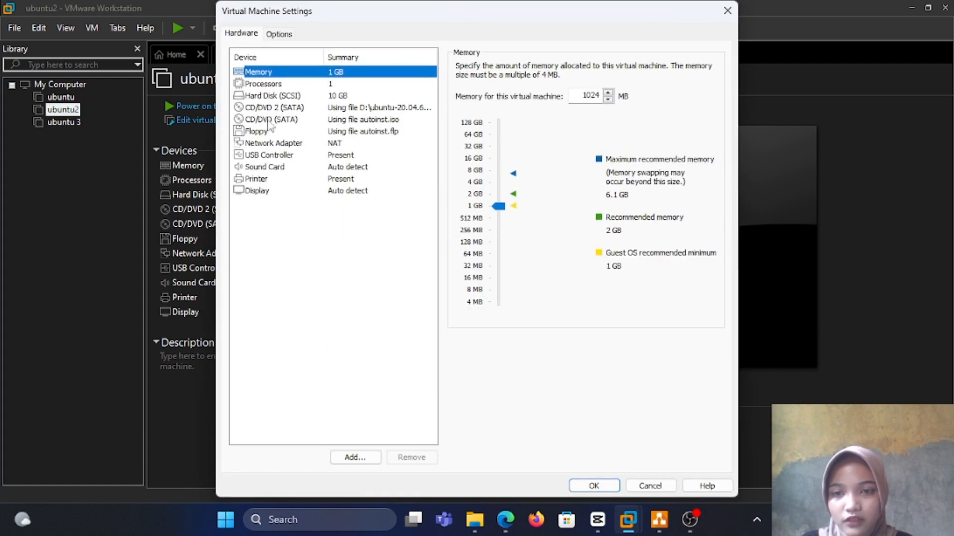
{"action": "left_click", "coordinate": [269, 144]}
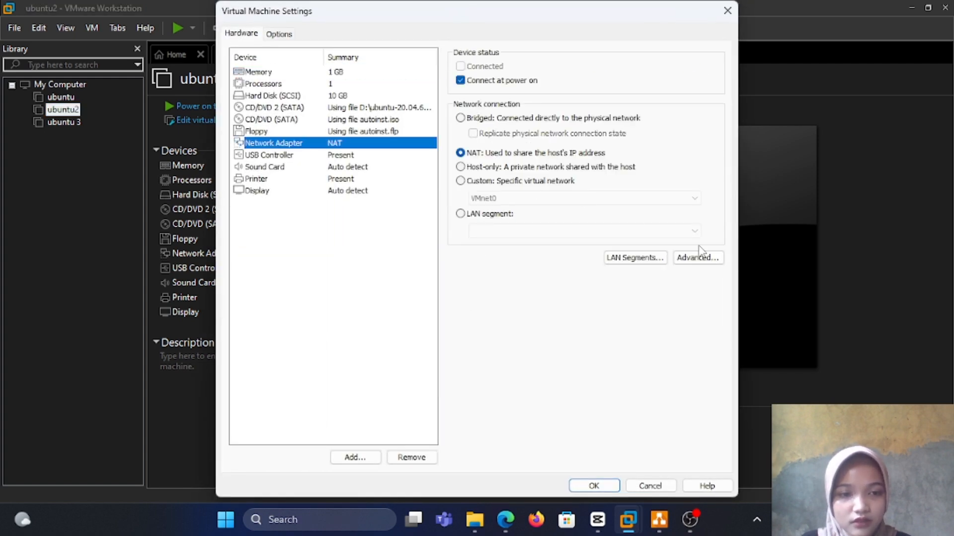
{"action": "left_click", "coordinate": [697, 263]}
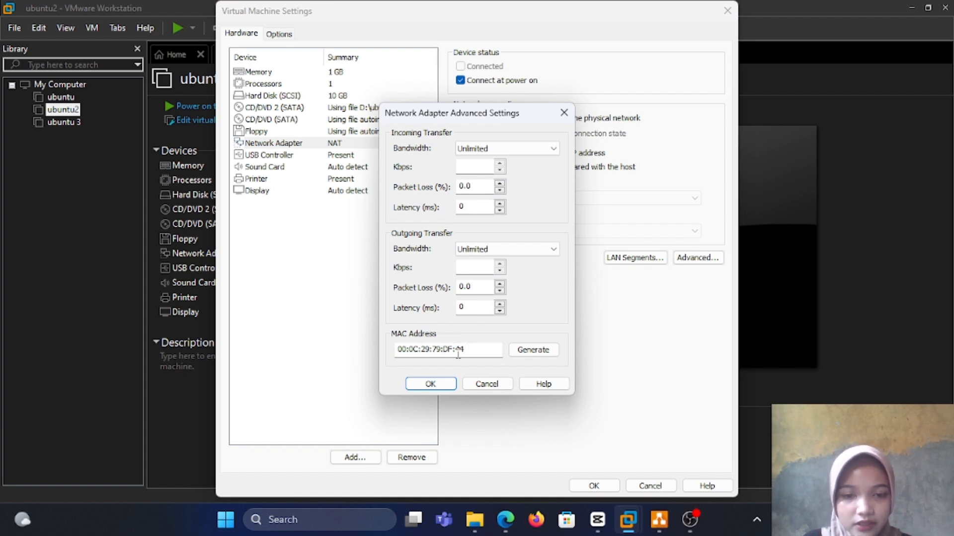
{"action": "left_click", "coordinate": [430, 384]}
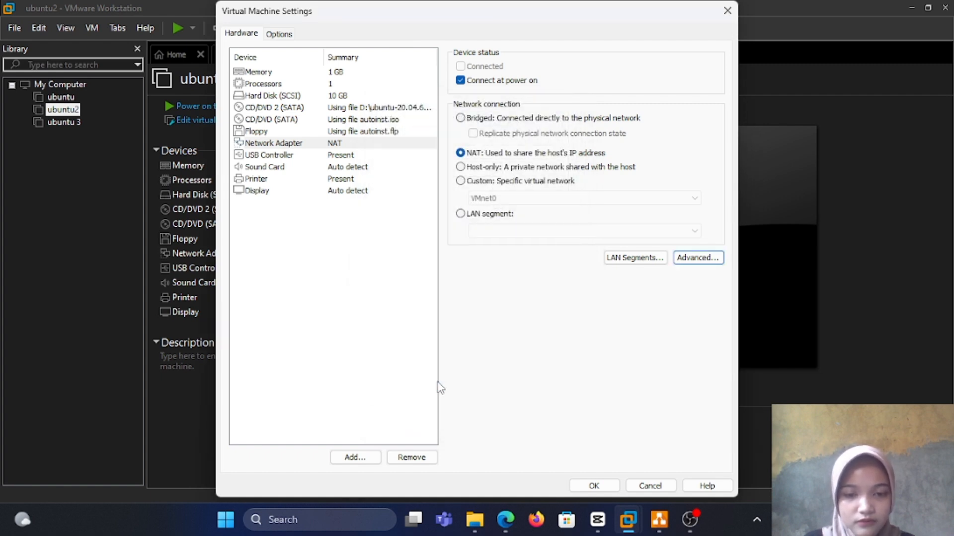
{"action": "left_click", "coordinate": [596, 485]}
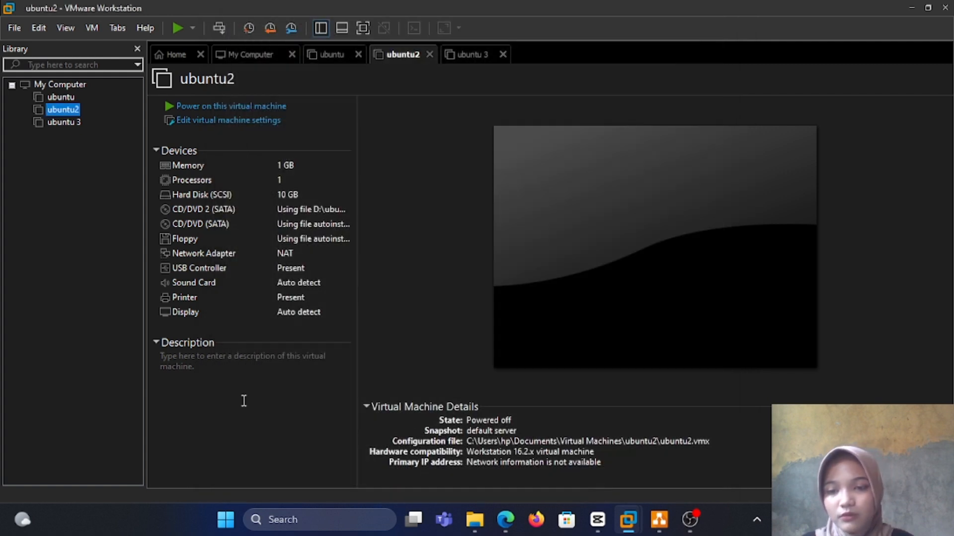
- Open the advanced network adapter settings of the ubuntu 3 virtual machine to view its MAC address
{"action": "left_click", "coordinate": [67, 122]}
{"action": "right_click", "coordinate": [68, 123]}
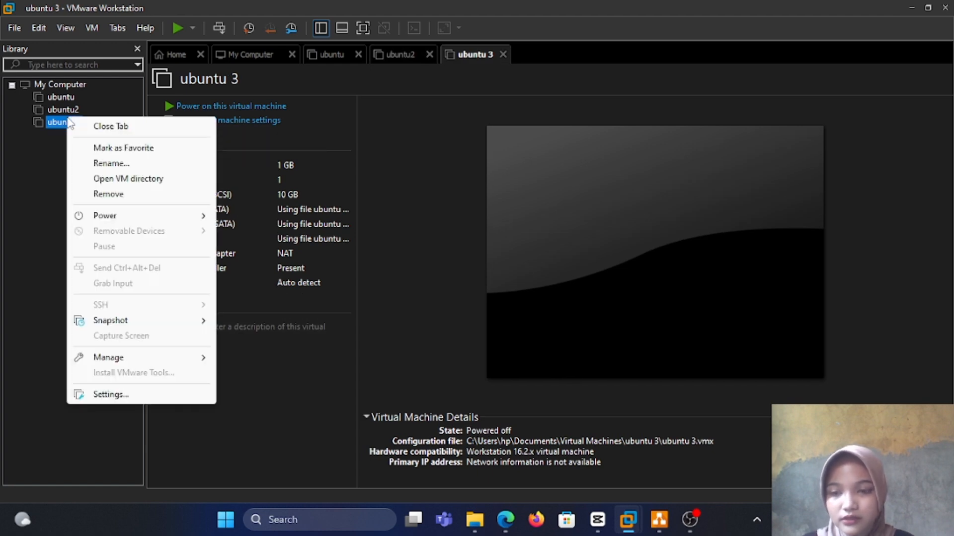
{"action": "left_click", "coordinate": [113, 396]}
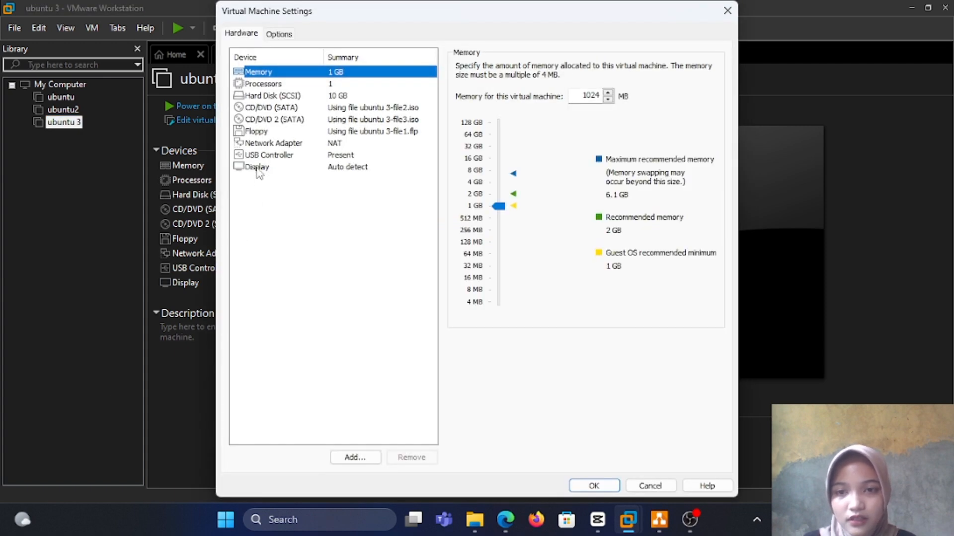
{"action": "left_click", "coordinate": [260, 144]}
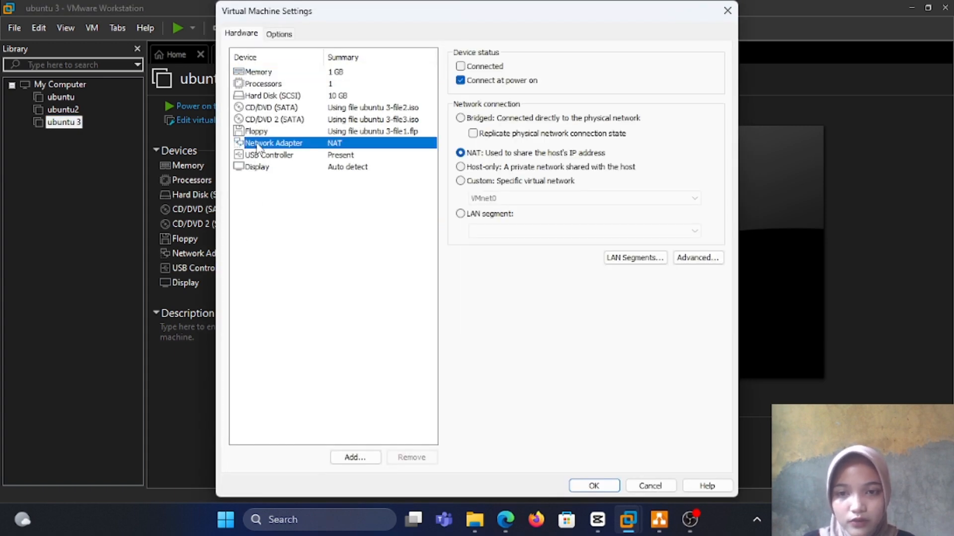
{"action": "left_click", "coordinate": [692, 263]}
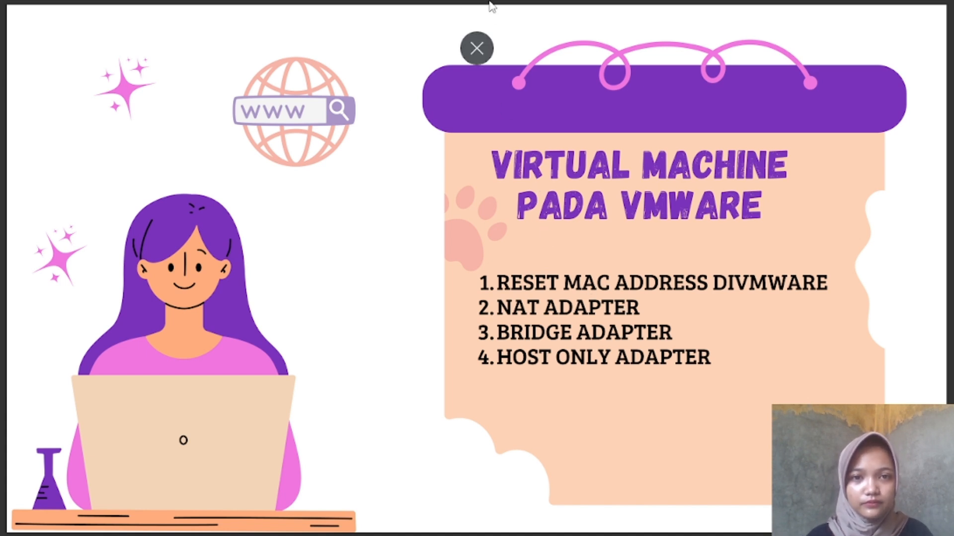
- Leave the full-screen slide and examine the draw.io NAT diagram linking the host OS to both Ubuntu guests through the hidden interface
{"action": "left_click", "coordinate": [477, 47]}
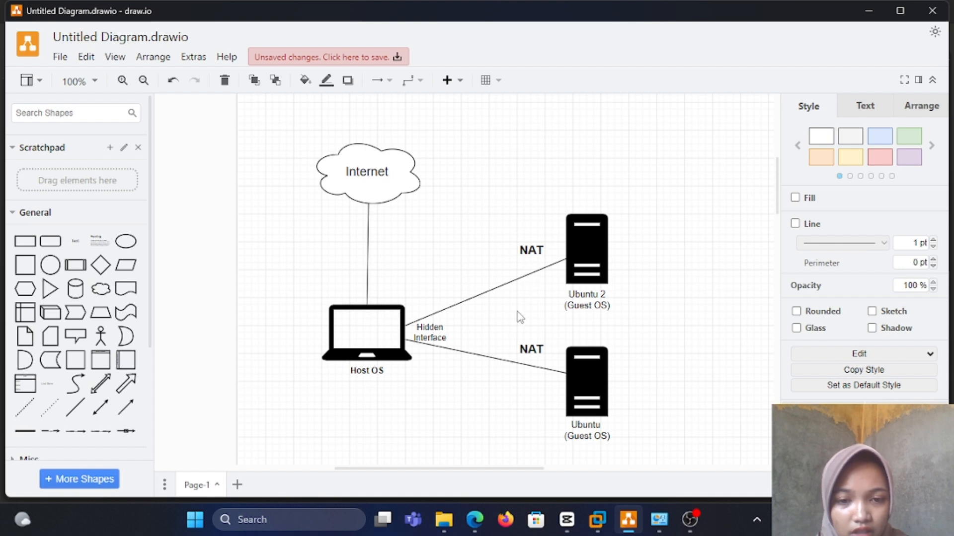
{"action": "mouse_move", "coordinate": [499, 354]}
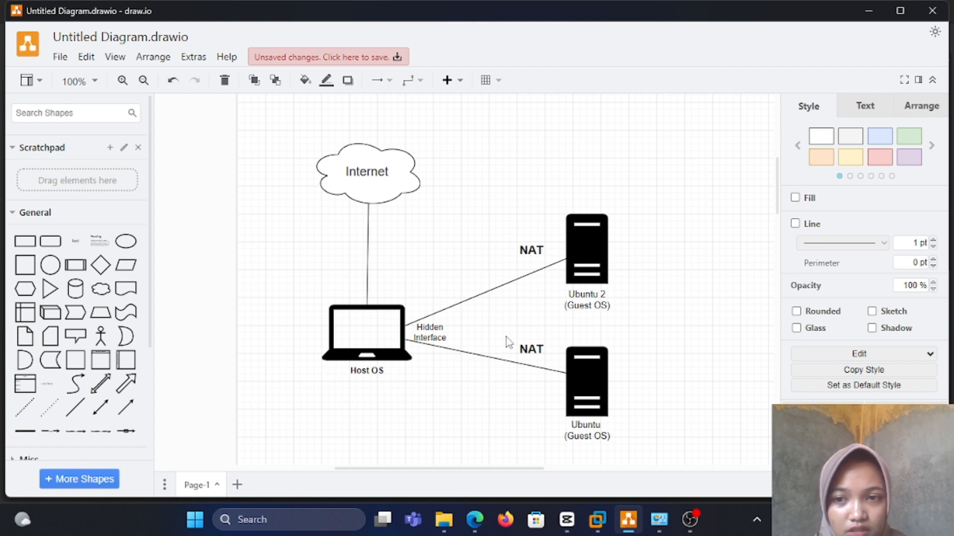
{"action": "scroll", "coordinate": [506, 338], "scroll_direction": "down", "scroll_amount": 1}
{"action": "scroll", "coordinate": [505, 337], "scroll_direction": "left", "scroll_amount": 1}
{"action": "scroll", "coordinate": [506, 337], "scroll_direction": "left", "scroll_amount": 1}
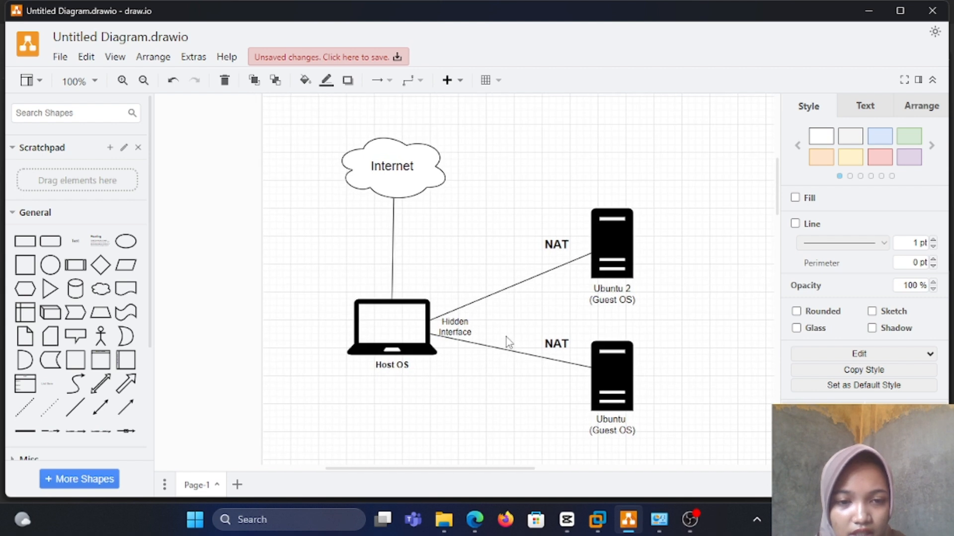
{"action": "scroll", "coordinate": [506, 338], "scroll_direction": "down", "scroll_amount": 1}
{"action": "scroll", "coordinate": [506, 338], "scroll_direction": "right", "scroll_amount": 1}
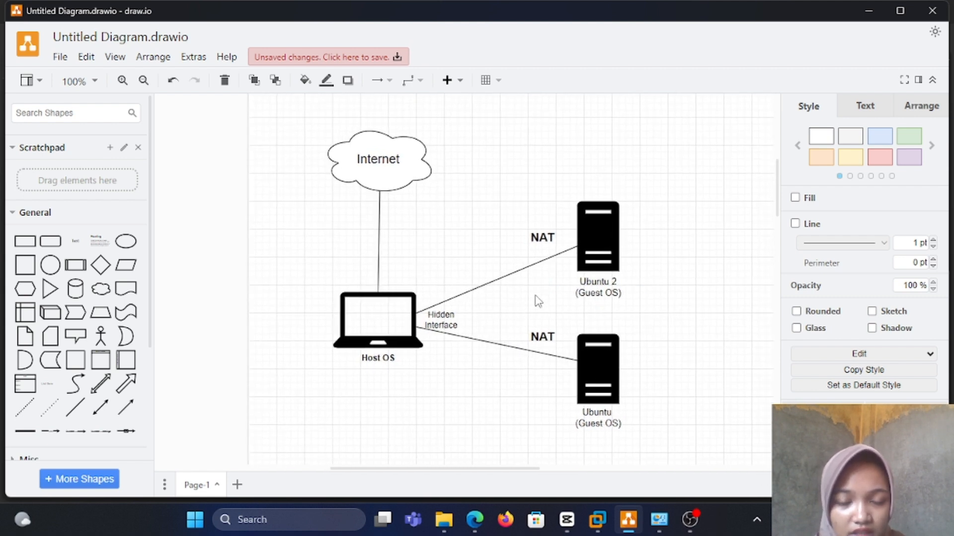
- Examine the lower NAT diagram, where the host OS reaches the Ubuntu guests through Vmnet8 and a switch
{"action": "scroll", "coordinate": [539, 297], "scroll_direction": "down", "scroll_amount": 3}
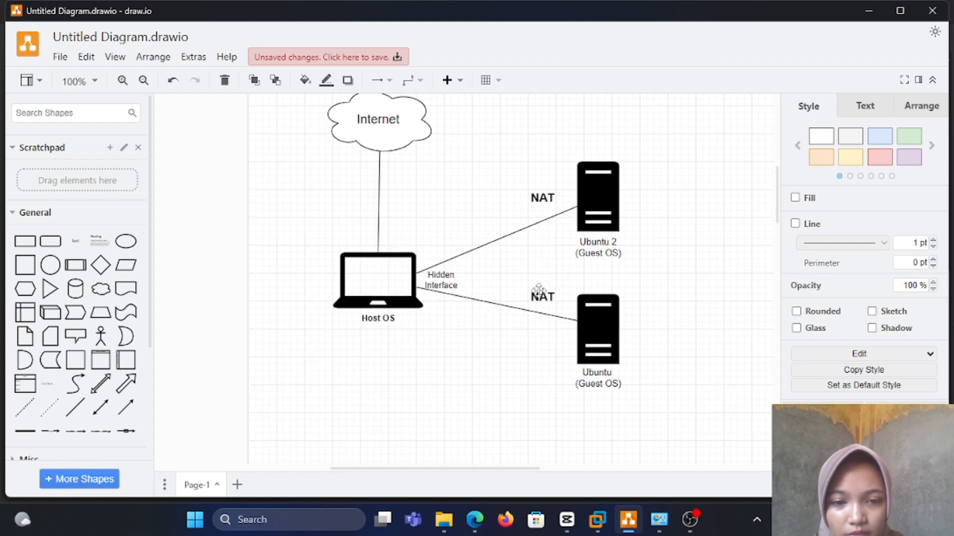
{"action": "scroll", "coordinate": [539, 290], "scroll_direction": "down", "scroll_amount": 2}
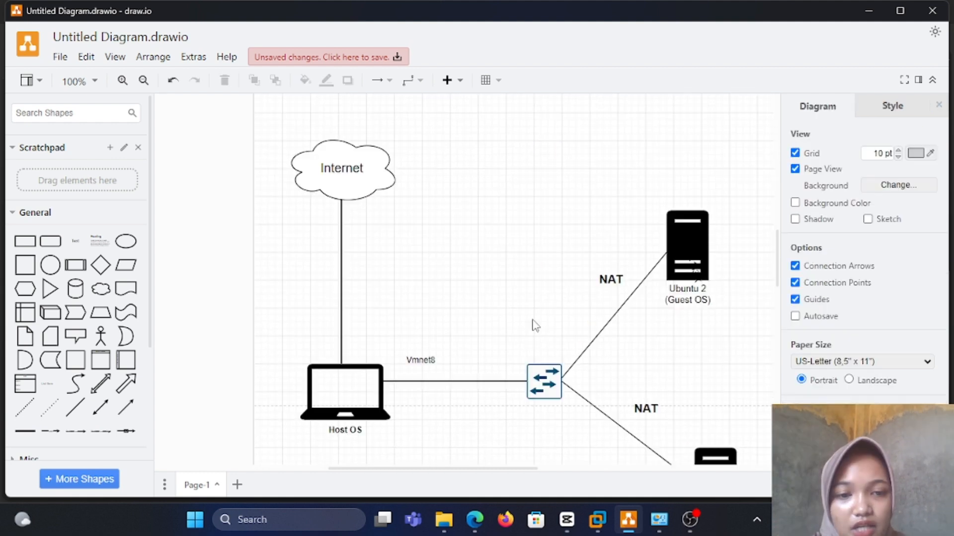
{"action": "scroll", "coordinate": [543, 311], "scroll_direction": "down", "scroll_amount": 1}
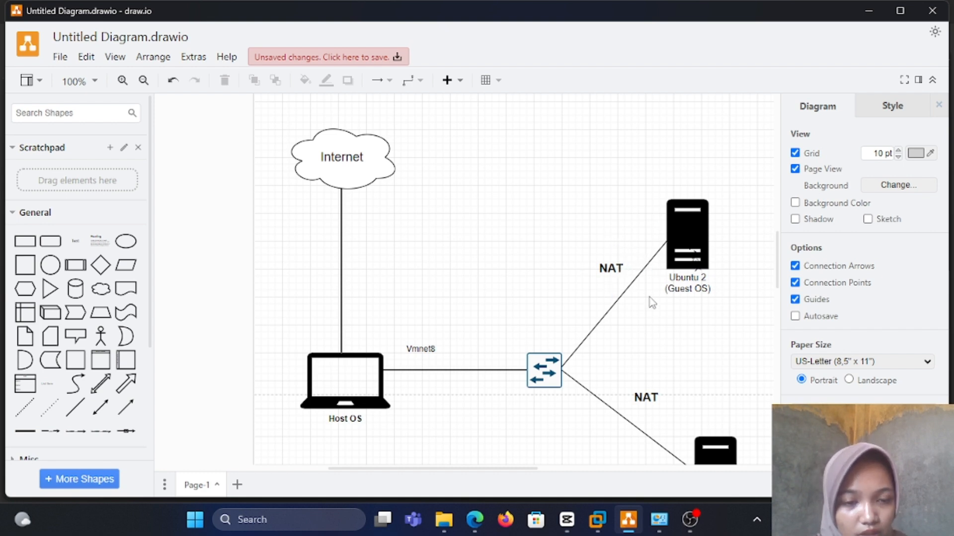
{"action": "scroll", "coordinate": [650, 303], "scroll_direction": "down", "scroll_amount": 1}
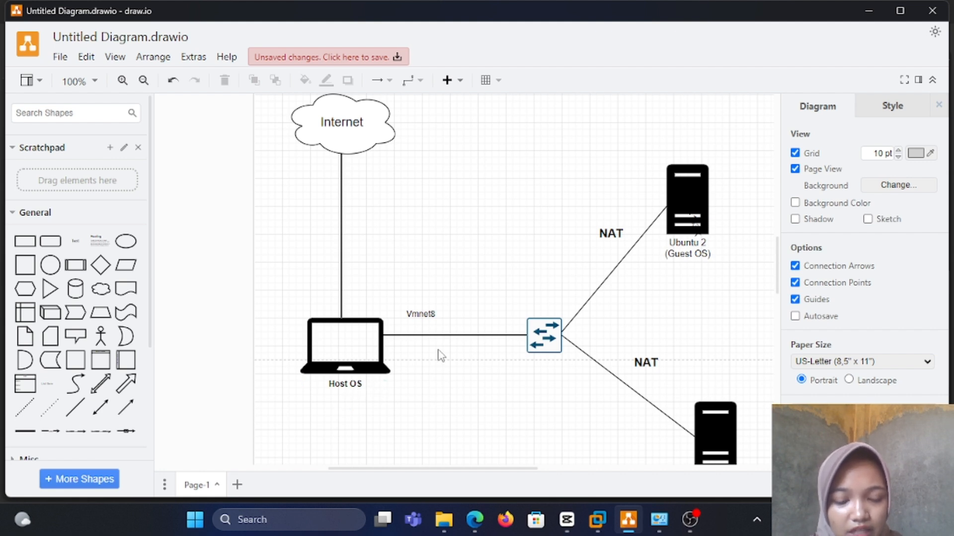
{"action": "scroll", "coordinate": [441, 356], "scroll_direction": "down", "scroll_amount": 1}
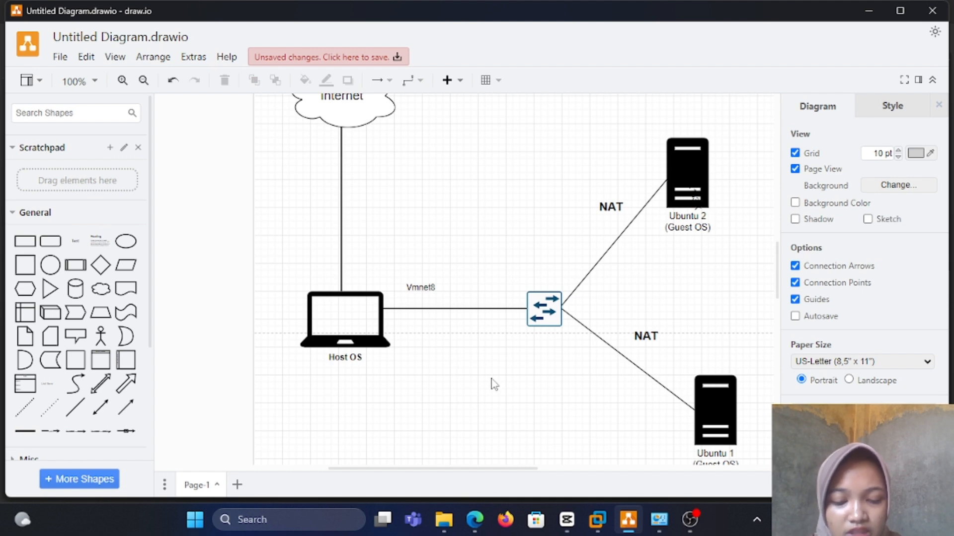
{"action": "scroll", "coordinate": [493, 383], "scroll_direction": "down", "scroll_amount": 1}
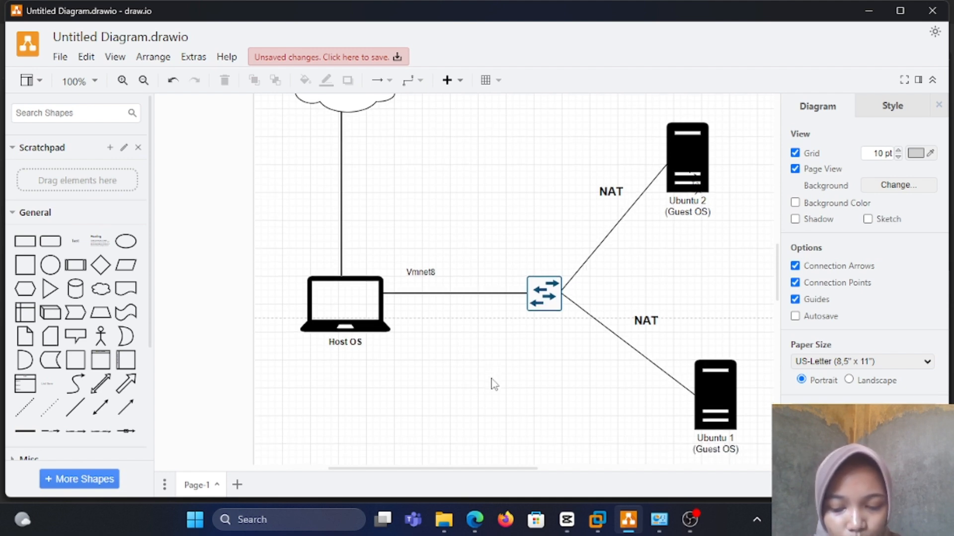
{"action": "left_click_drag", "start_coordinate": [496, 340], "coordinate": [438, 338]}
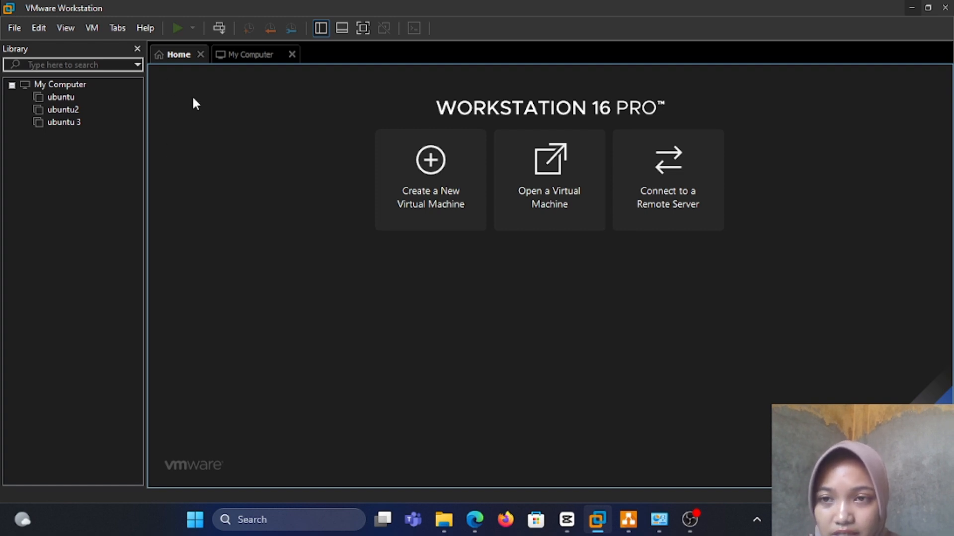
- In VMware Workstation, open the Virtual Network Editor and view the settings of the VMnet8 NAT network
{"action": "left_click", "coordinate": [40, 28]}
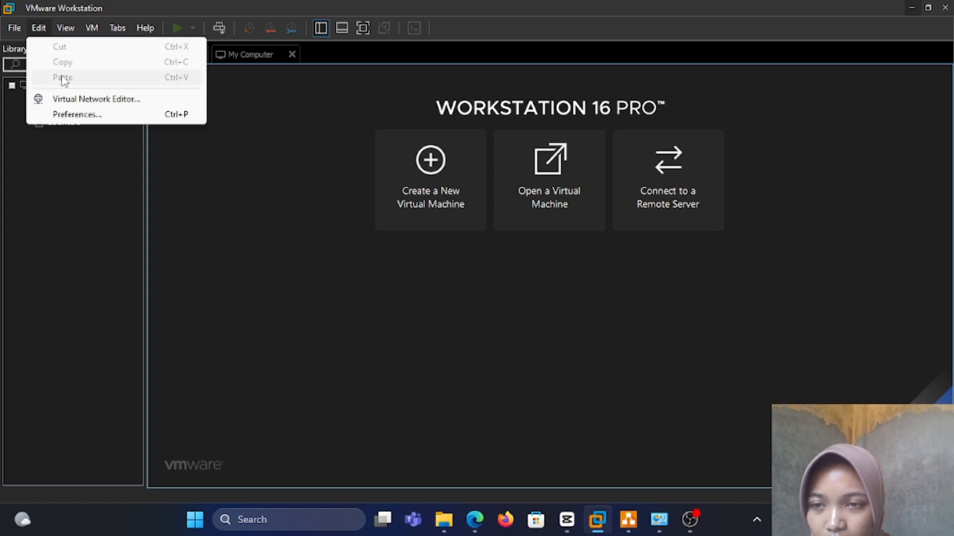
{"action": "left_click", "coordinate": [106, 101]}
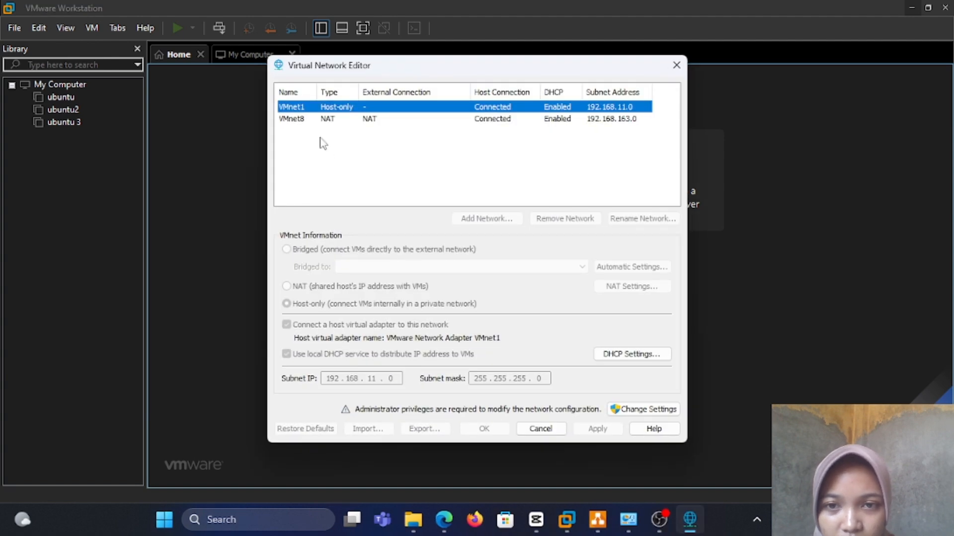
{"action": "left_click", "coordinate": [302, 120]}
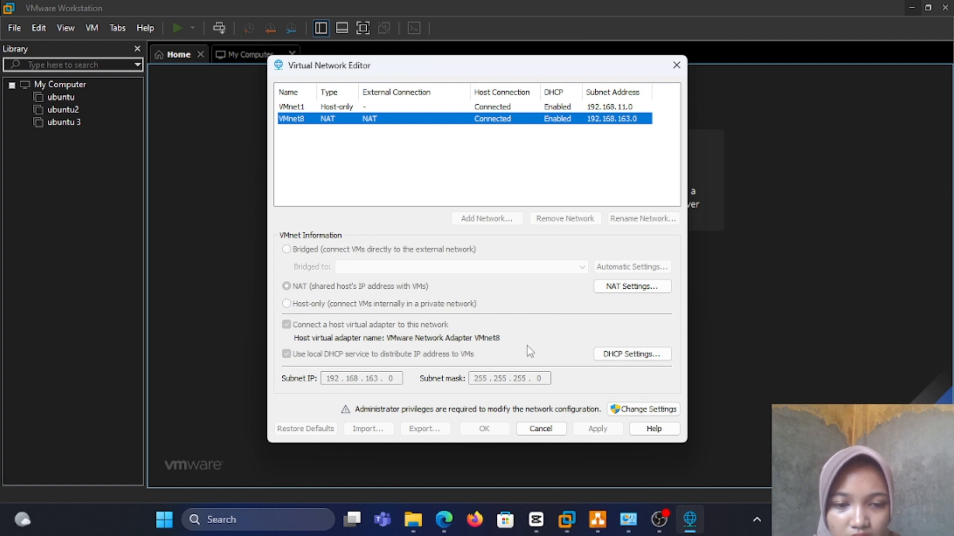
- Switch to the Windows Network Connections window and open the status of VMware Network Adapter VMnet8
{"action": "left_click", "coordinate": [628, 522]}
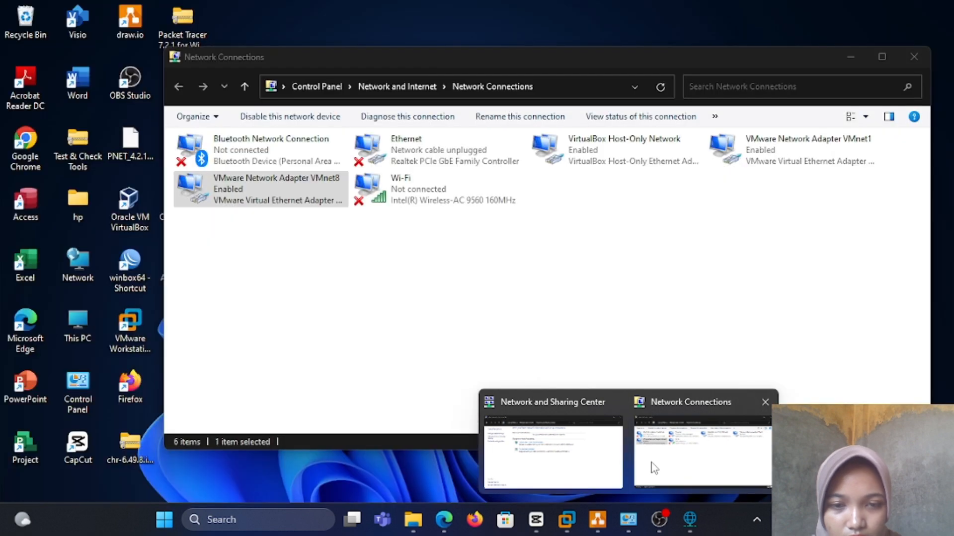
{"action": "left_click", "coordinate": [654, 467]}
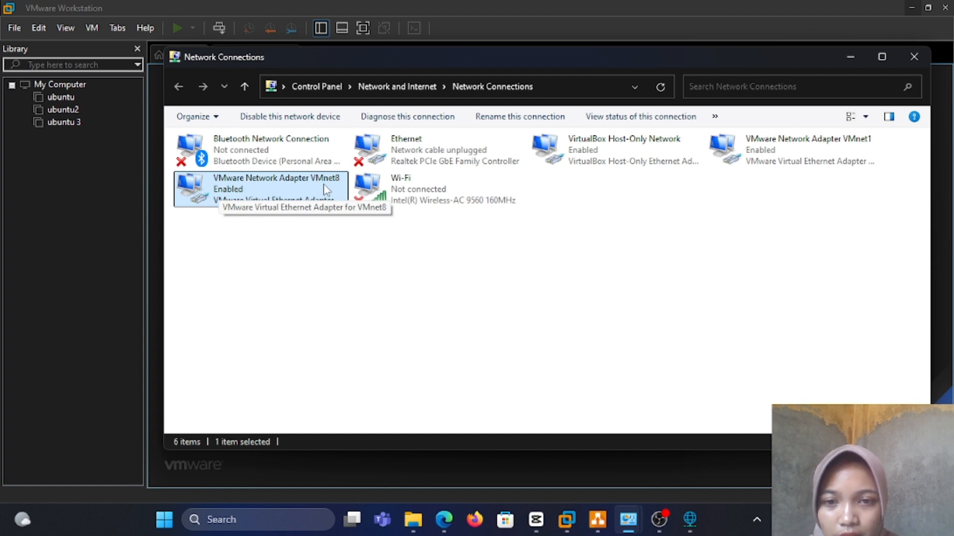
{"action": "double_click", "coordinate": [274, 196]}
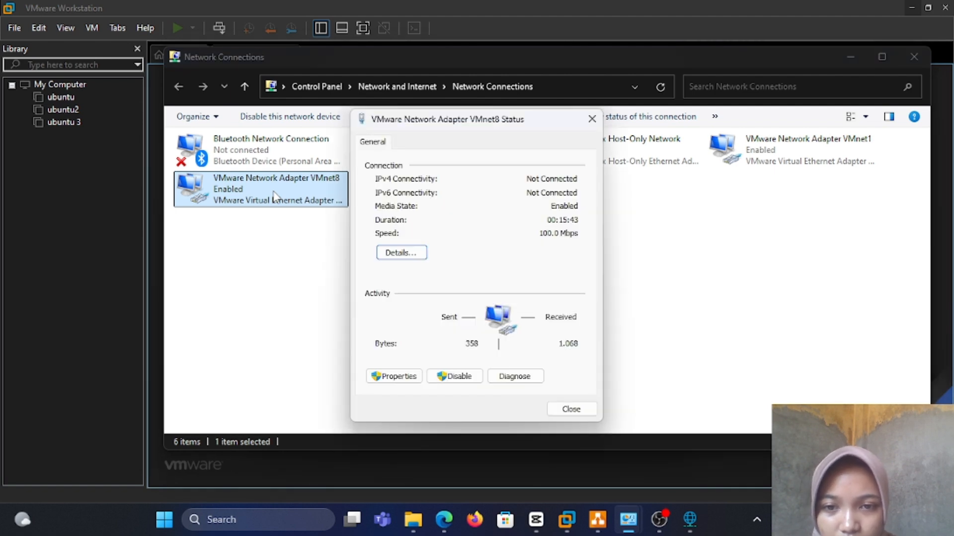
- View the VMnet8 adapter's network connection details, close them, and switch to the draw.io NAT diagram
{"action": "left_click", "coordinate": [393, 256]}
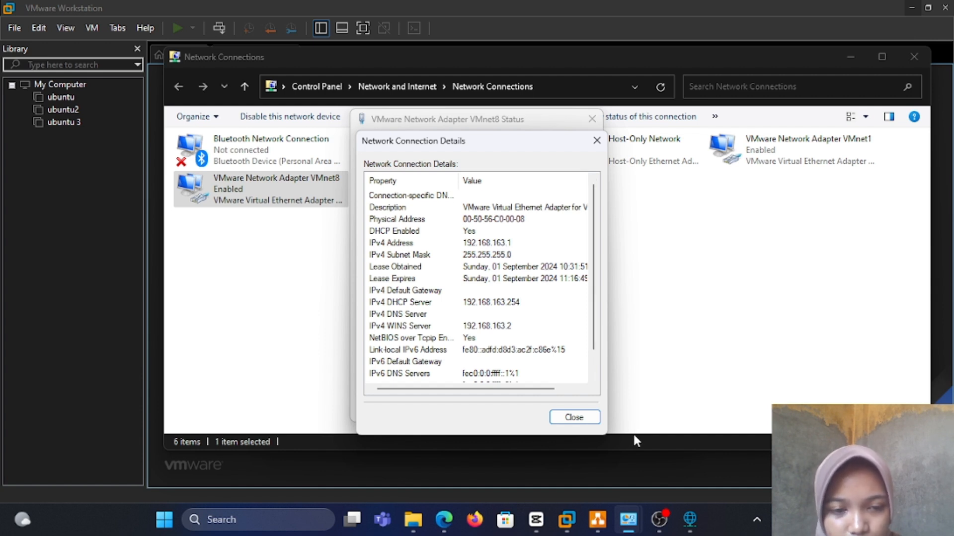
{"action": "left_click", "coordinate": [595, 423]}
{"action": "key", "text": "alt+Tab"}
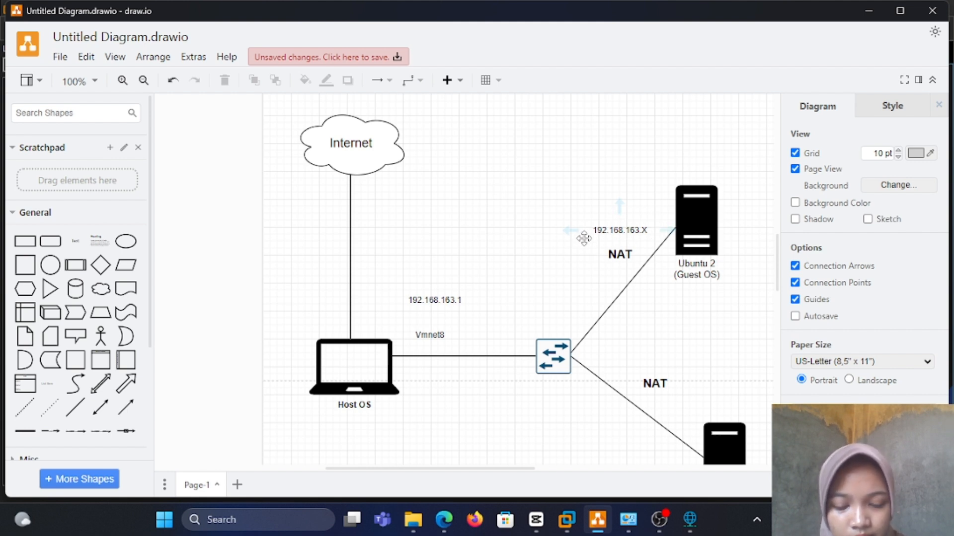
- Switch to VMware Workstation and power on the ubuntu virtual machine
{"action": "key", "text": "alt+Tab"}
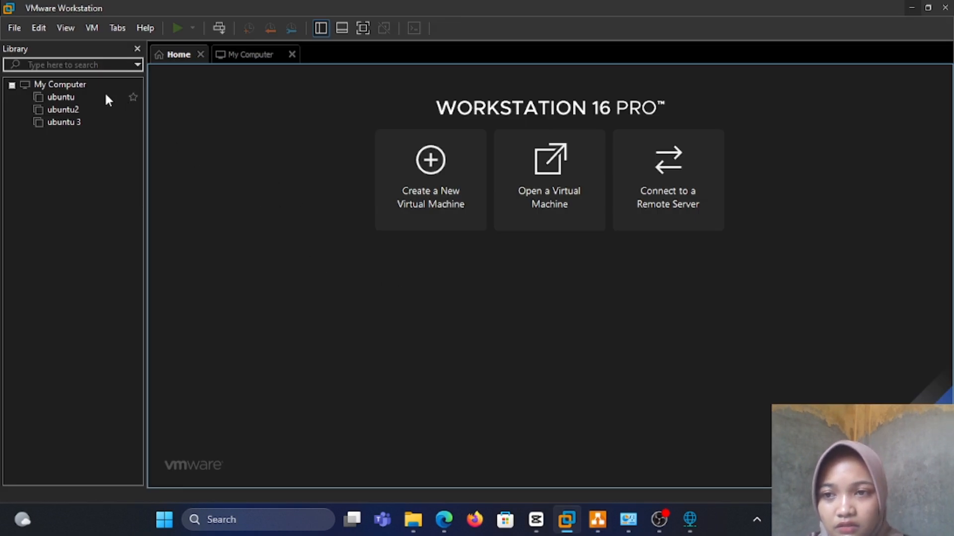
{"action": "left_click", "coordinate": [79, 96]}
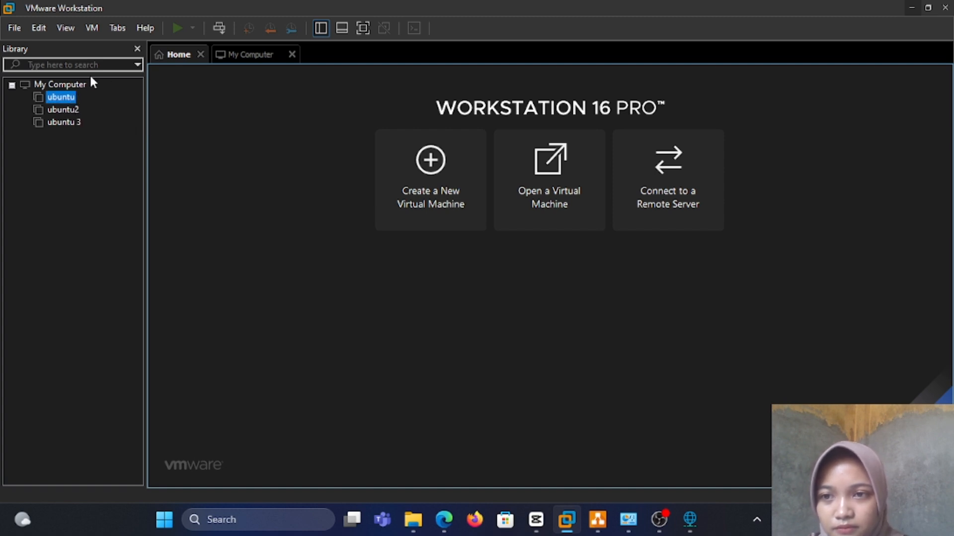
{"action": "double_click", "coordinate": [57, 97]}
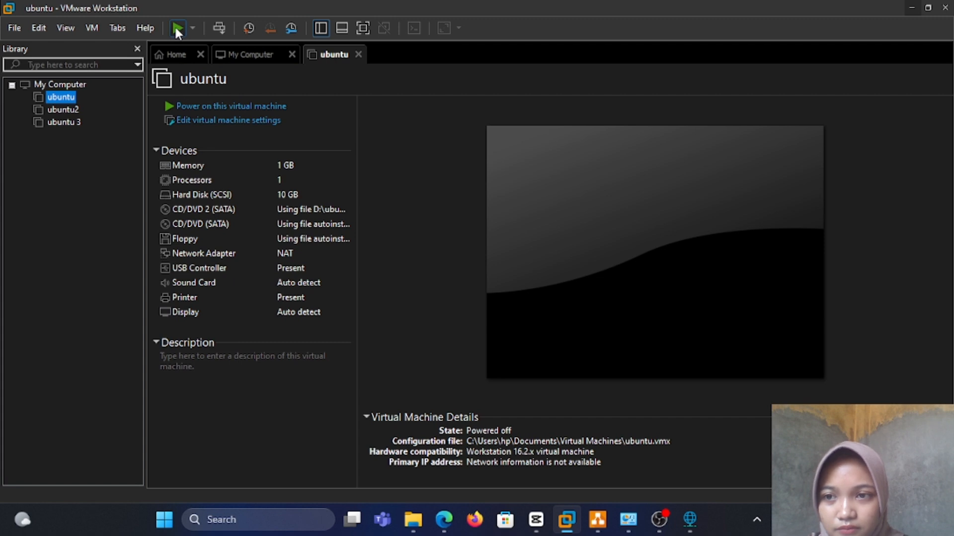
{"action": "left_click", "coordinate": [176, 27]}
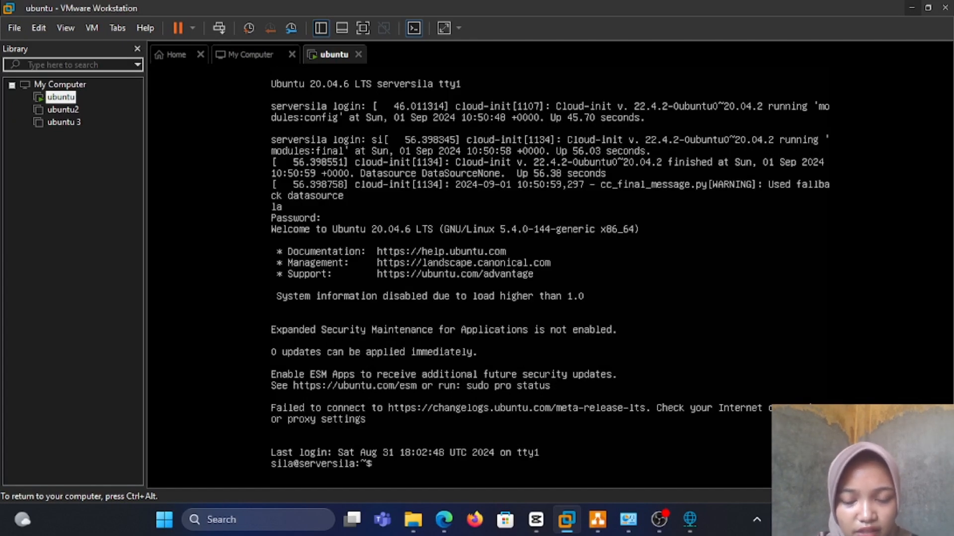
- Run ip address in the ubuntu guest to check its network interfaces, and release the cursor to the host
{"action": "type", "text": "ip"}
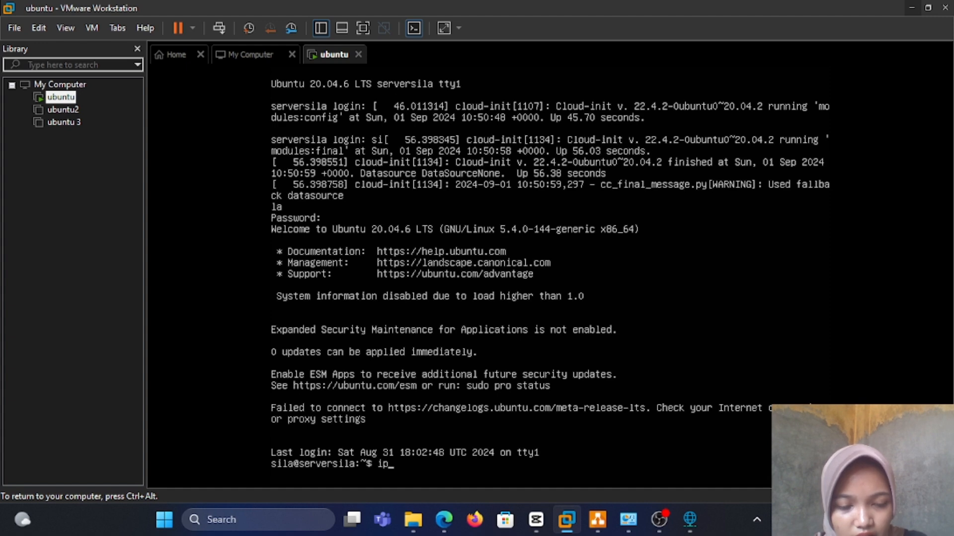
{"action": "type", "text": " addr"}
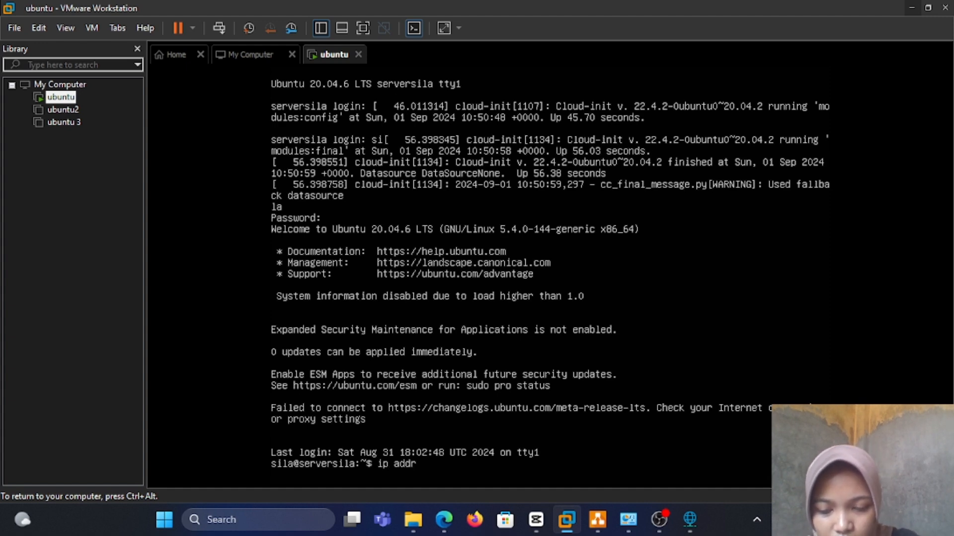
{"action": "type", "text": "ess"}
{"action": "key", "text": "Return"}
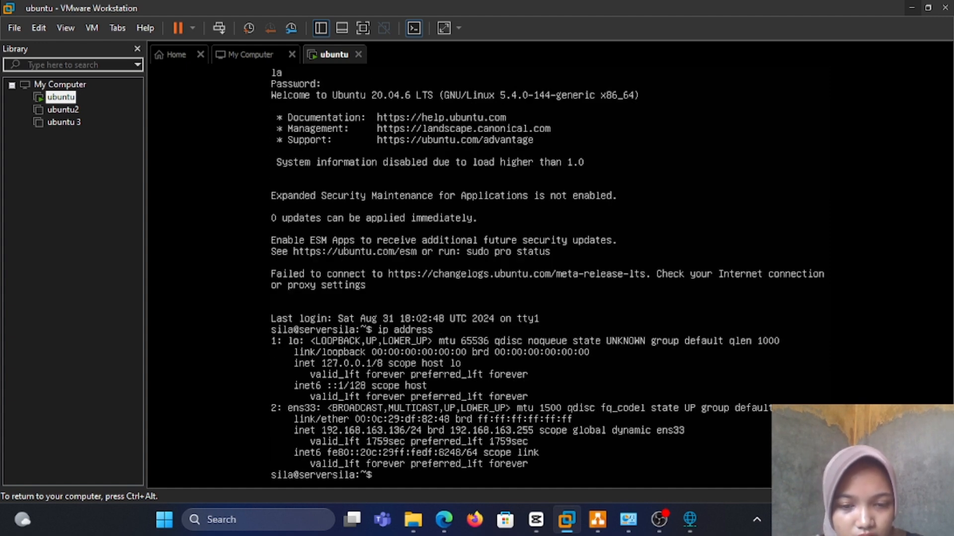
{"action": "key", "text": "ctrl+alt"}
{"action": "left_click", "coordinate": [199, 127]}
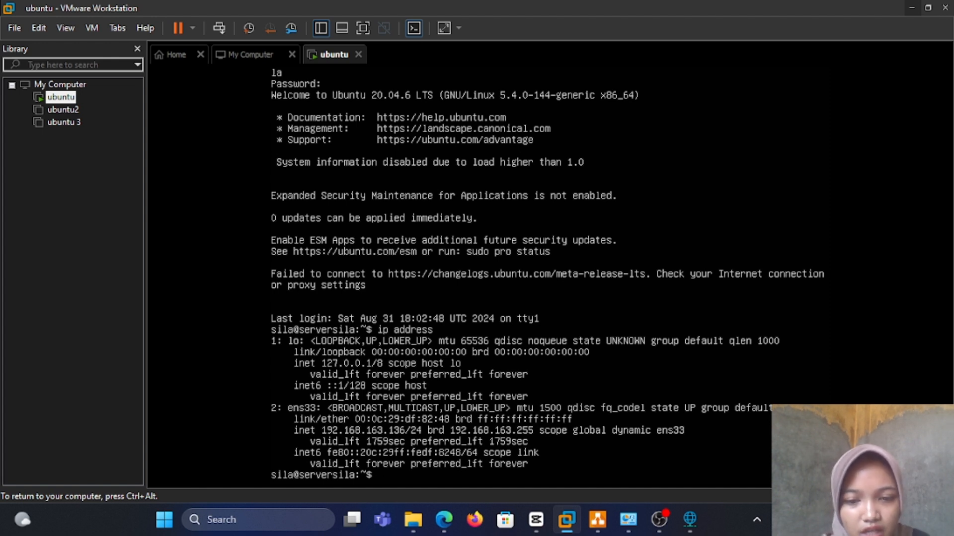
{"action": "key", "text": "ctrl+alt"}
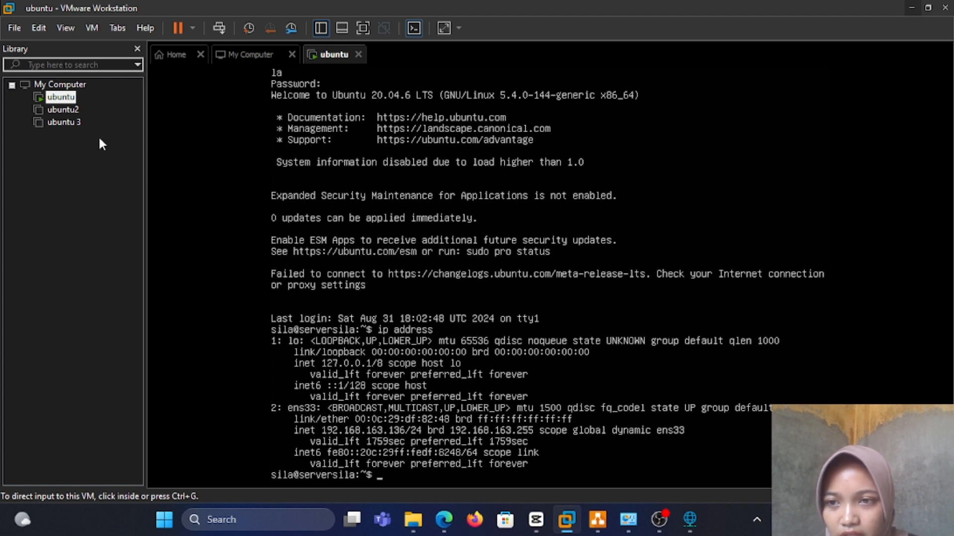
- Open the ubuntu2 virtual machine from the library and power it on
{"action": "left_click", "coordinate": [79, 101]}
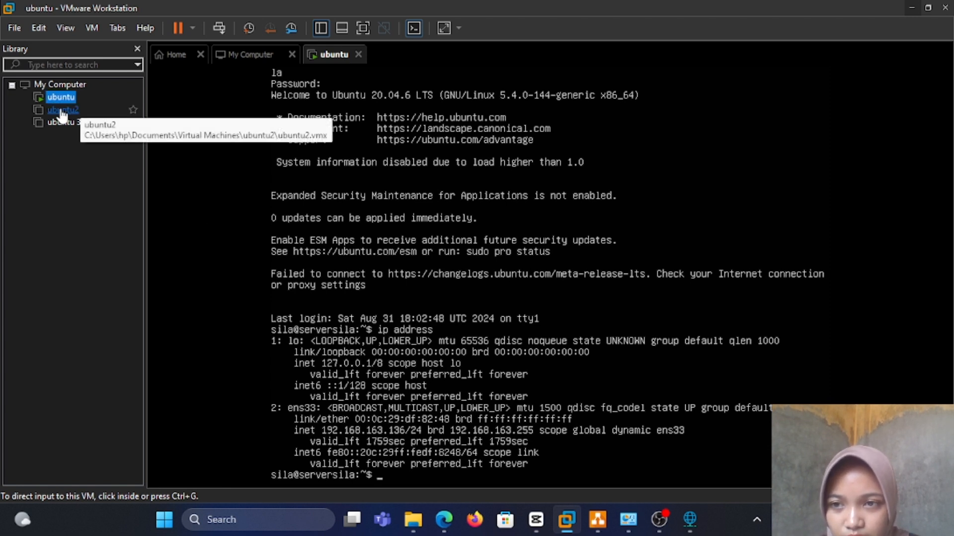
{"action": "left_click", "coordinate": [61, 111]}
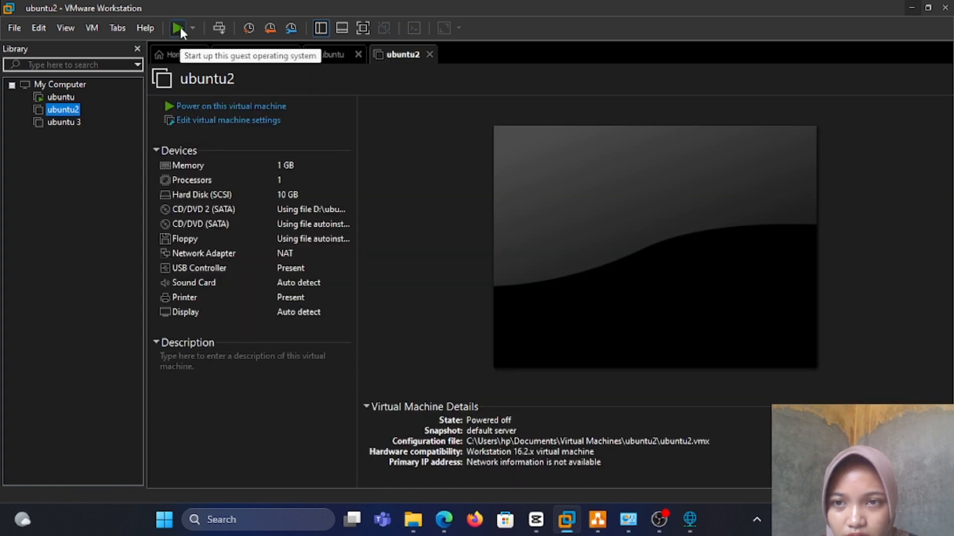
{"action": "left_click", "coordinate": [178, 27]}
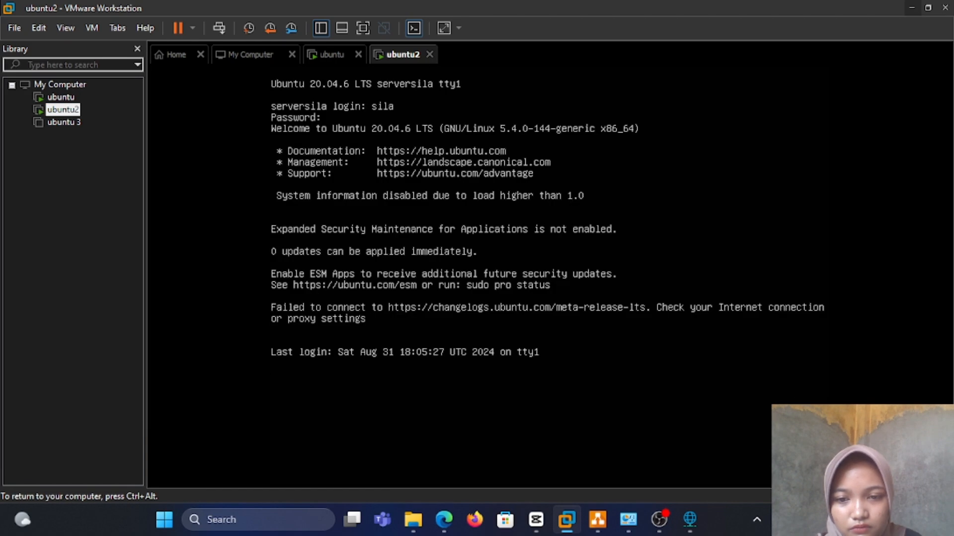
- Run ip address in the ubuntu2 guest to check its network interfaces, and return to a clean prompt
{"action": "key", "text": "Return"}
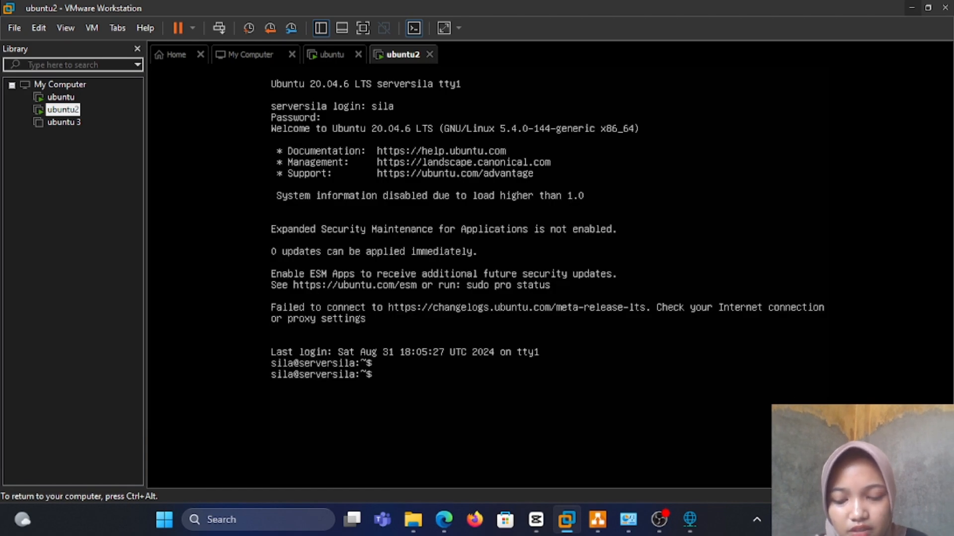
{"action": "type", "text": "i"}
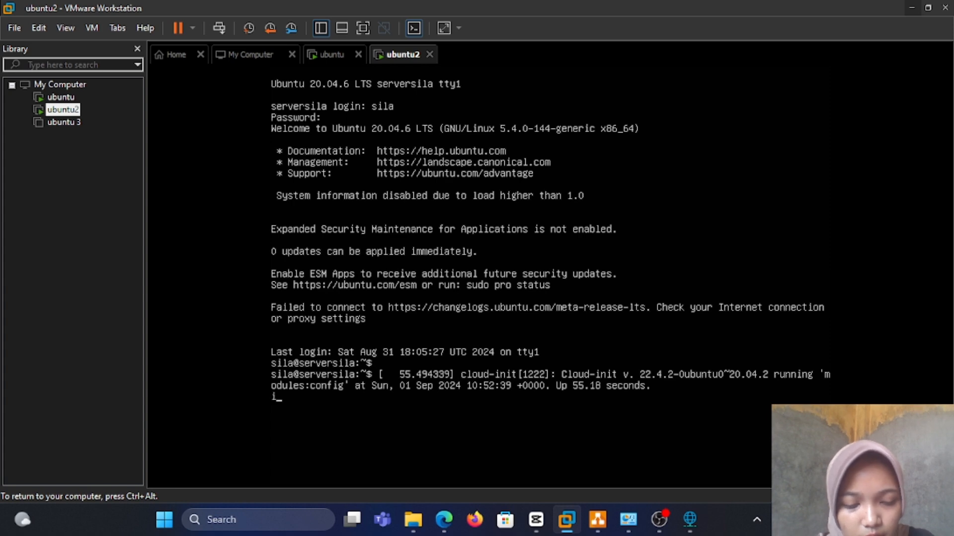
{"action": "type", "text": "p address"}
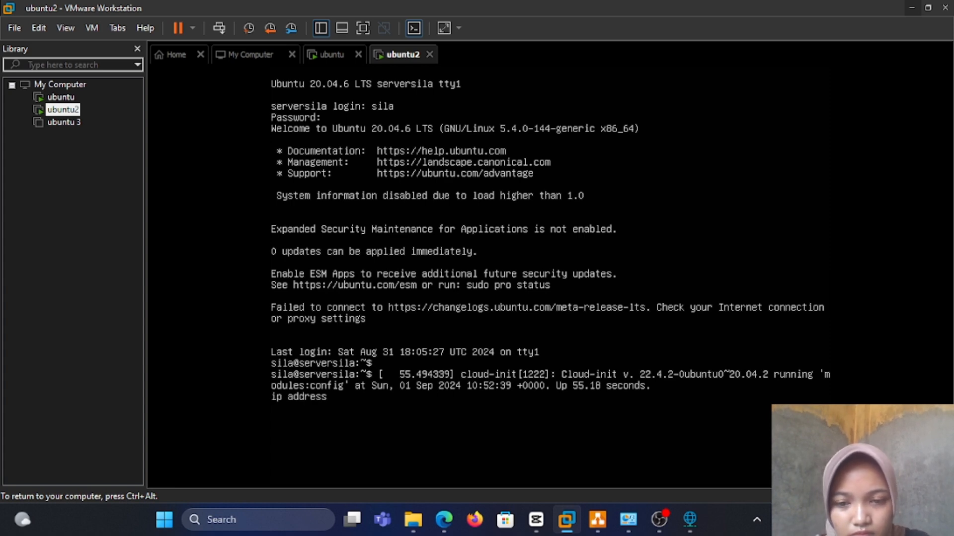
{"action": "key", "text": "Return"}
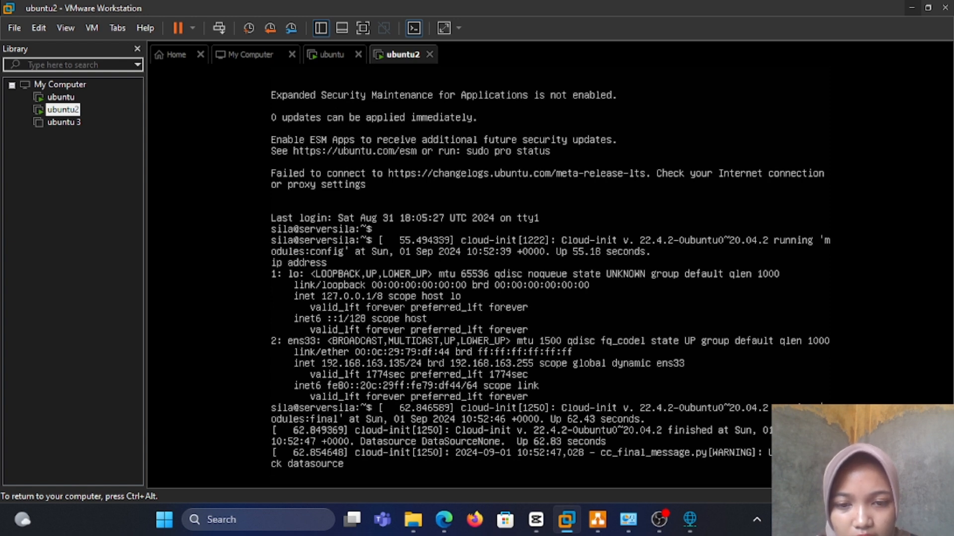
{"action": "key", "text": "Return"}
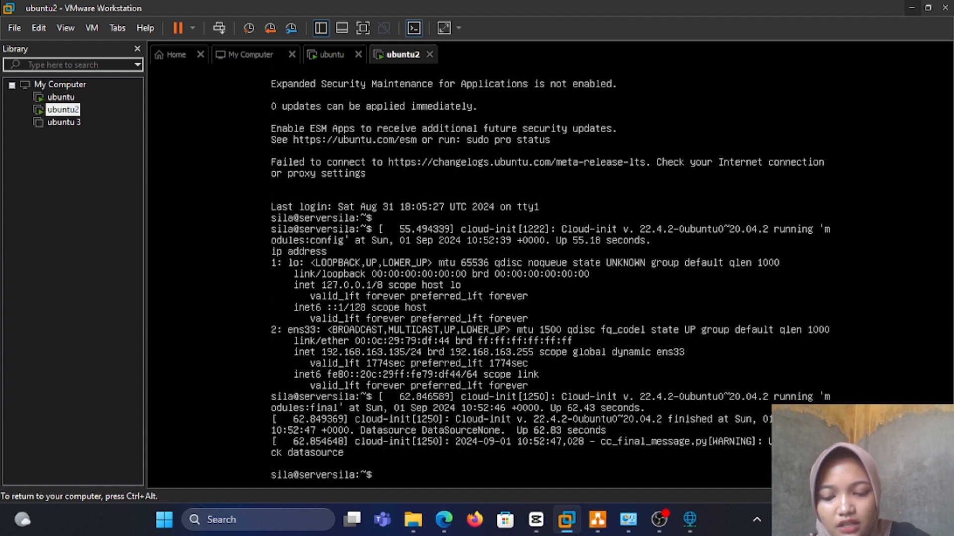
- Release the DHCP lease of ens33 in ubuntu2 with sudo dhclient -r ens33, entering the sudo password
{"action": "type", "text": "sudo"}
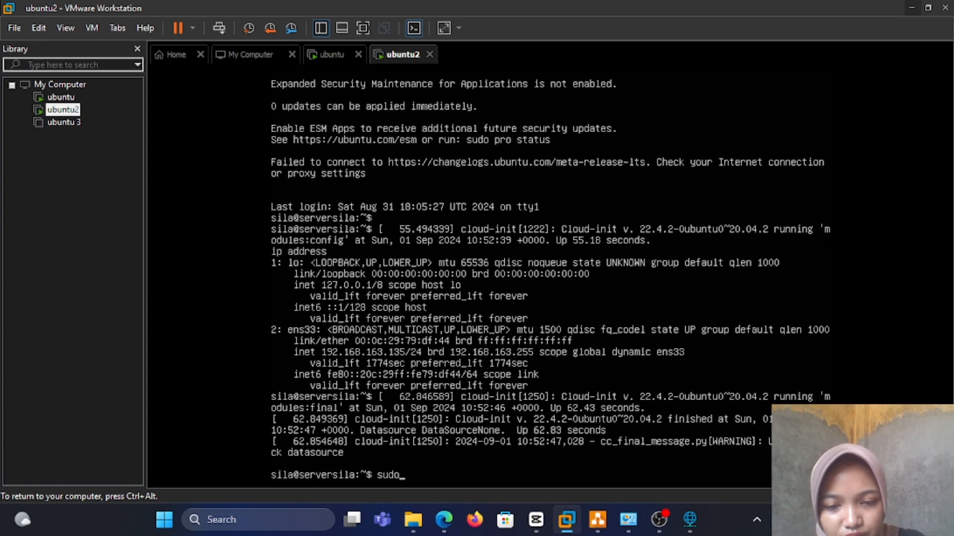
{"action": "type", "text": " dhc"}
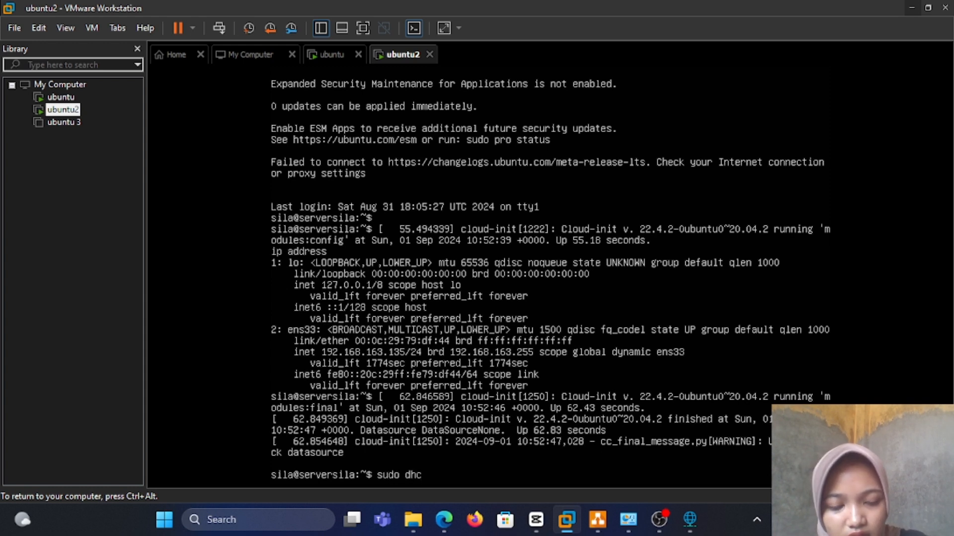
{"action": "type", "text": "lien"}
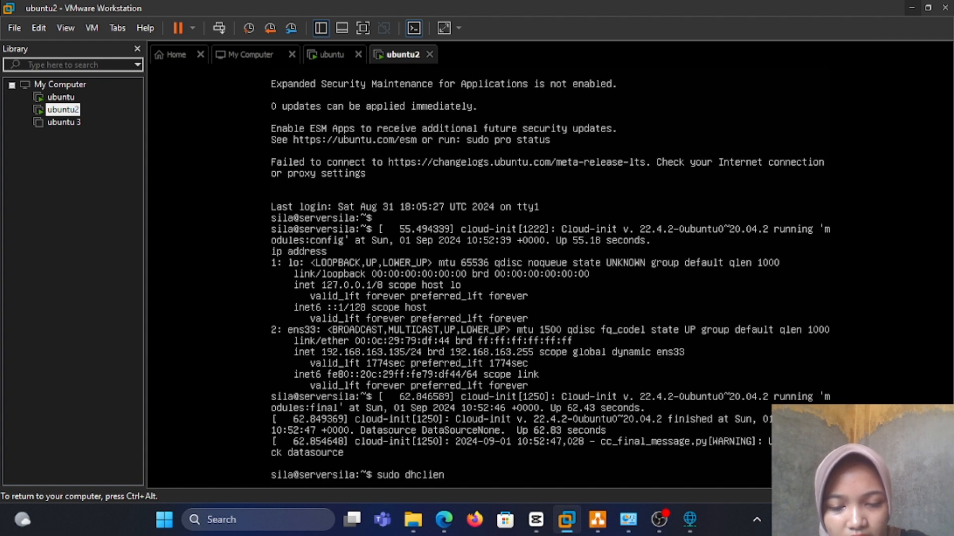
{"action": "type", "text": "t -r"}
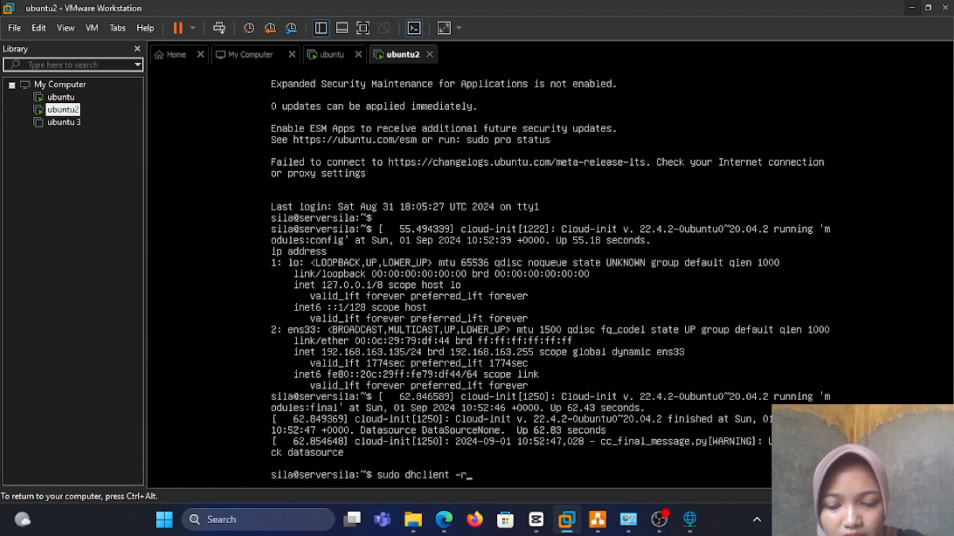
{"action": "type", "text": " en"}
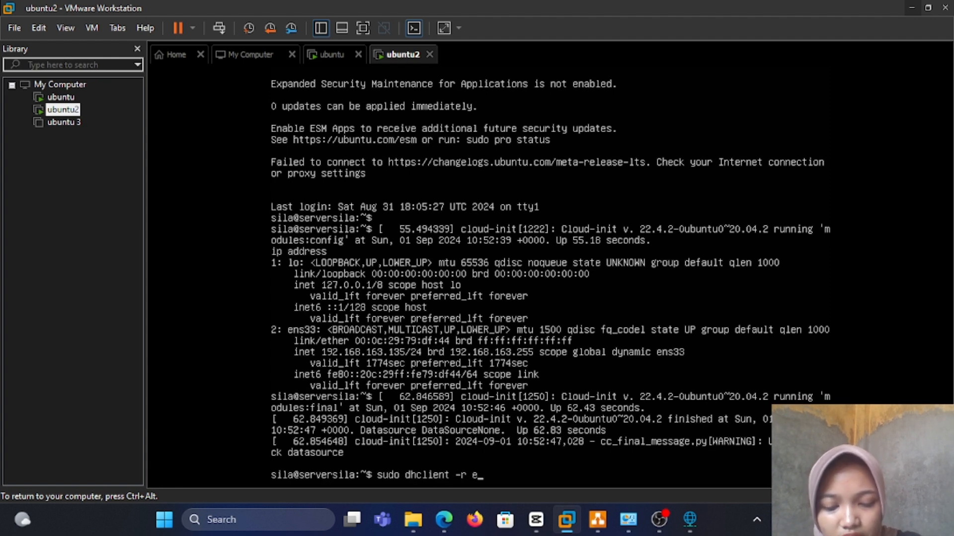
{"action": "type", "text": "s33"}
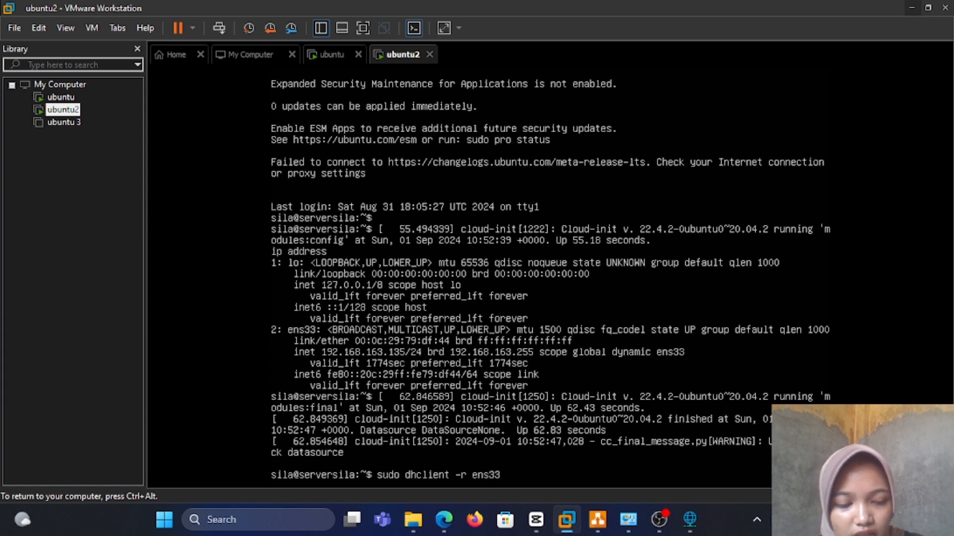
{"action": "key", "text": "Return"}
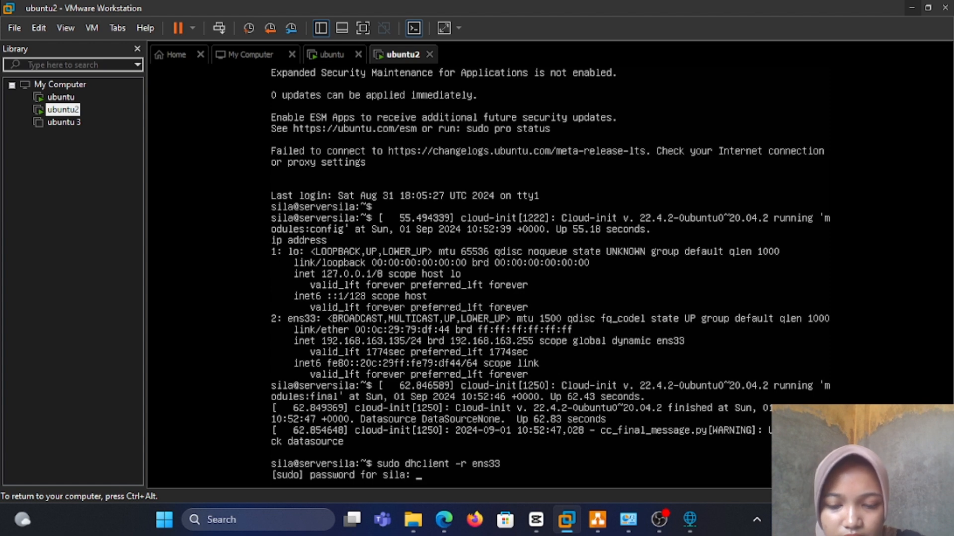
{"action": "key", "text": "Return"}
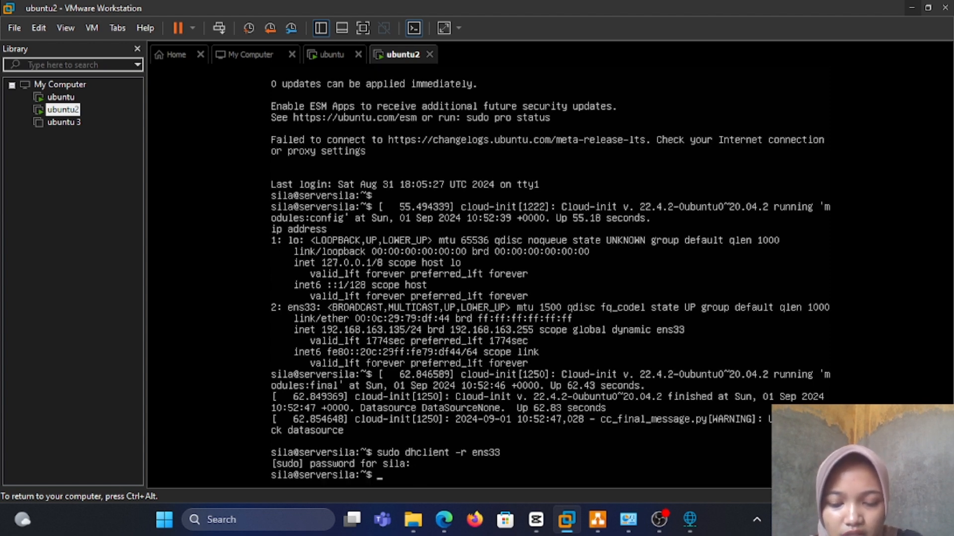
- Request a new DHCP lease for ens33 in ubuntu2 with sudo dhclient ens33
{"action": "type", "text": "sudo d"}
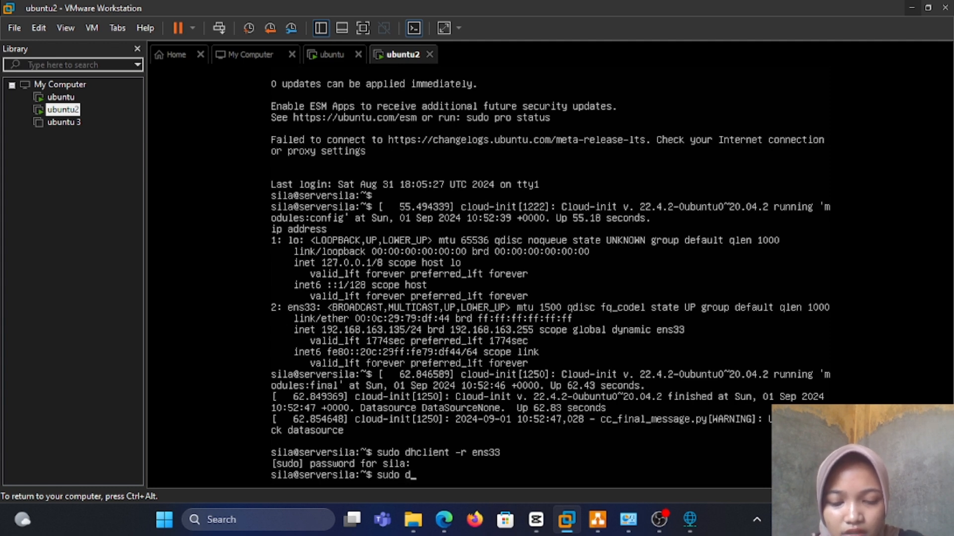
{"action": "type", "text": "hclien"}
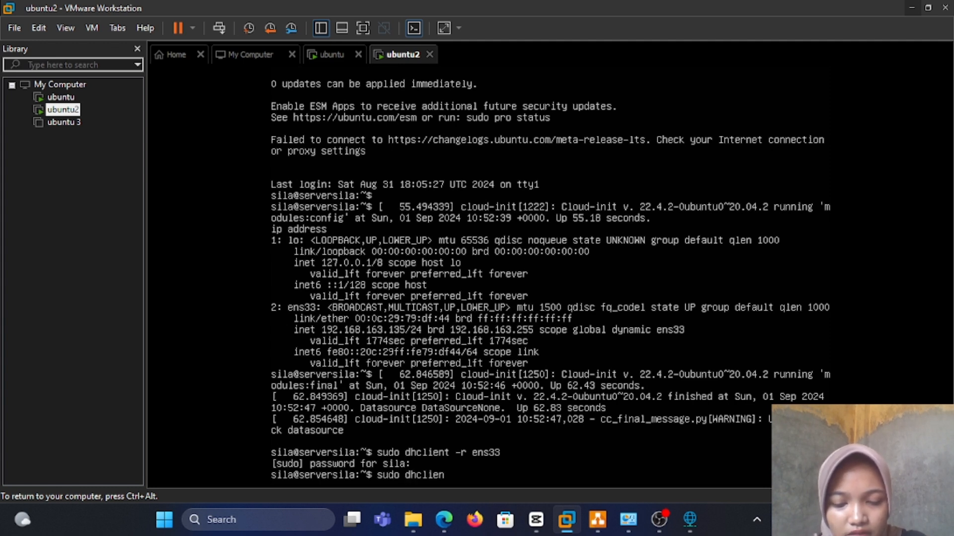
{"action": "type", "text": "t ens33"}
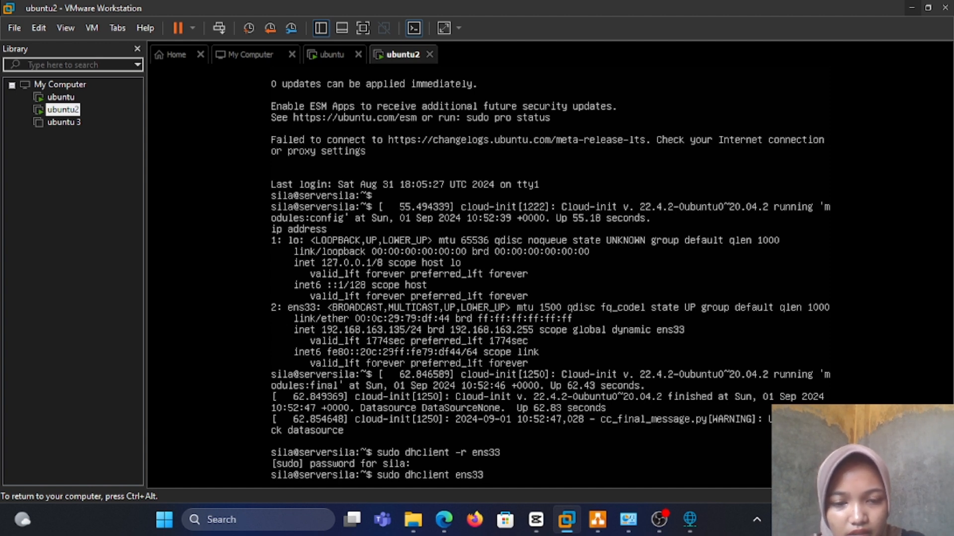
{"action": "key", "text": "Return"}
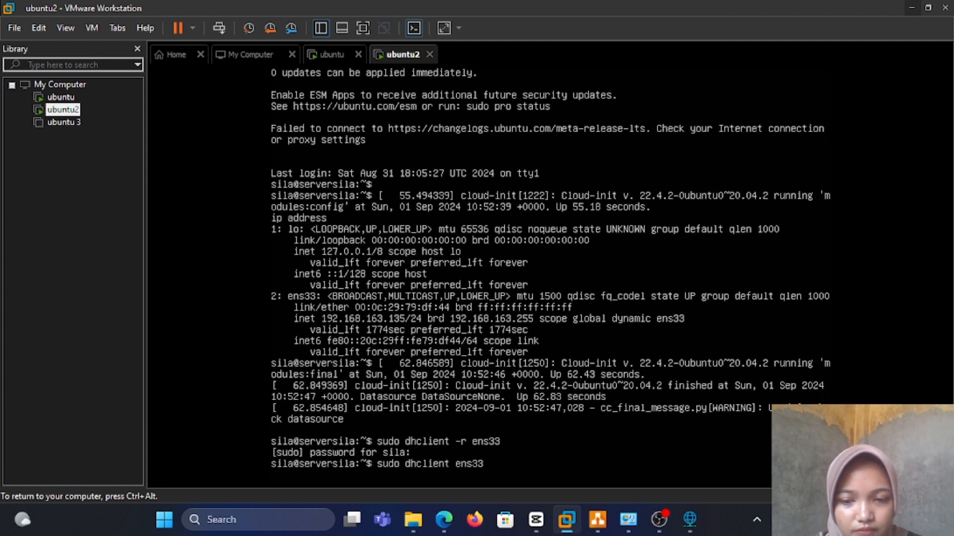
- Recheck the ubuntu2 interface addresses after the lease renewal with ip address, and release the cursor to the host
{"action": "type", "text": "i"}
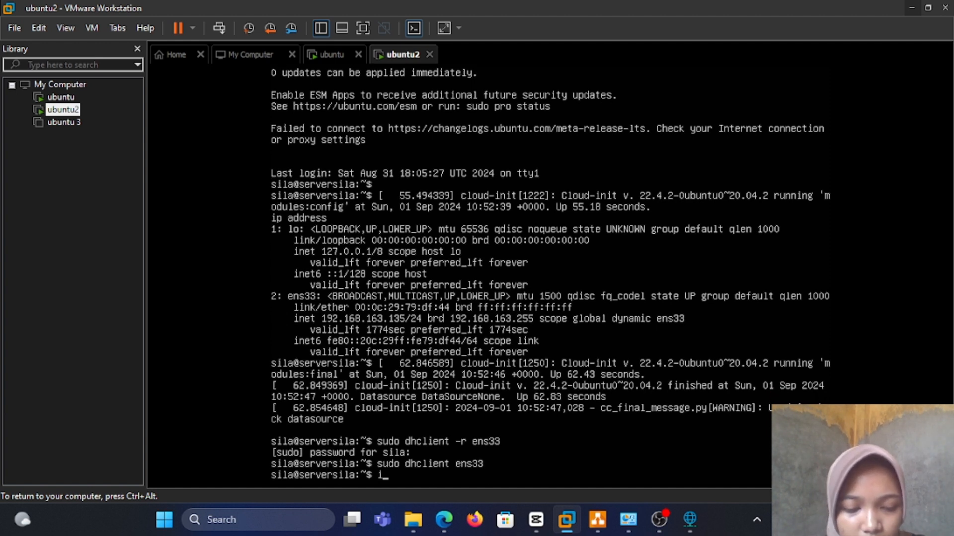
{"action": "type", "text": "p address"}
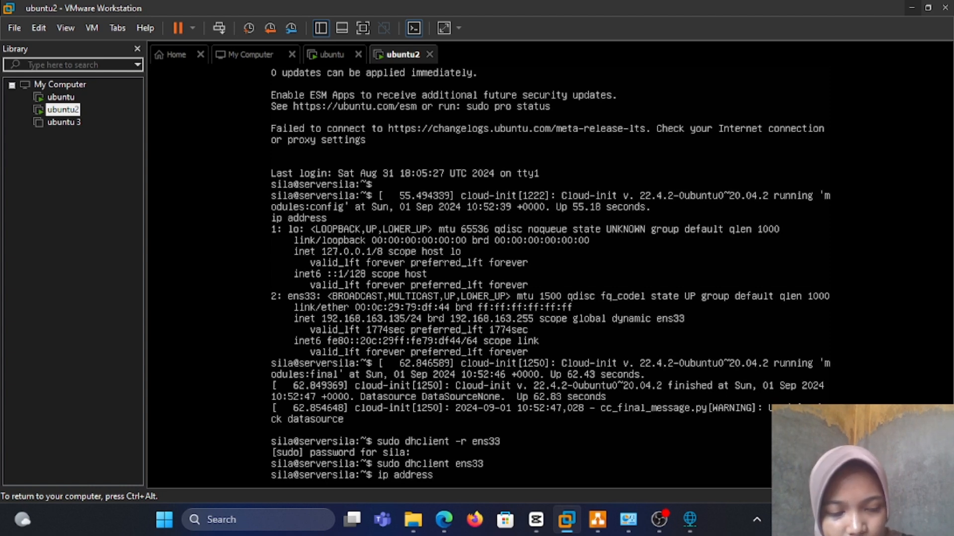
{"action": "key", "text": "Return"}
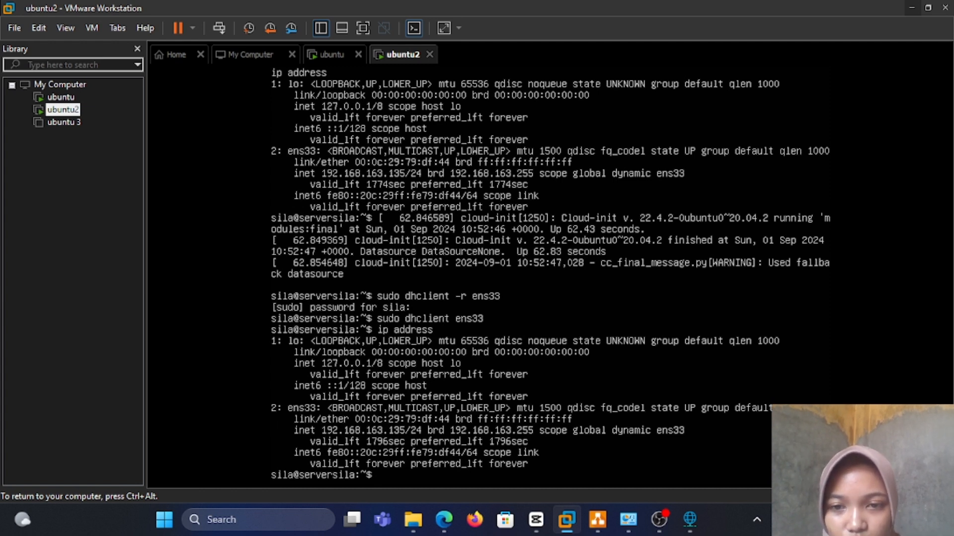
{"action": "key", "text": "ctrl+alt"}
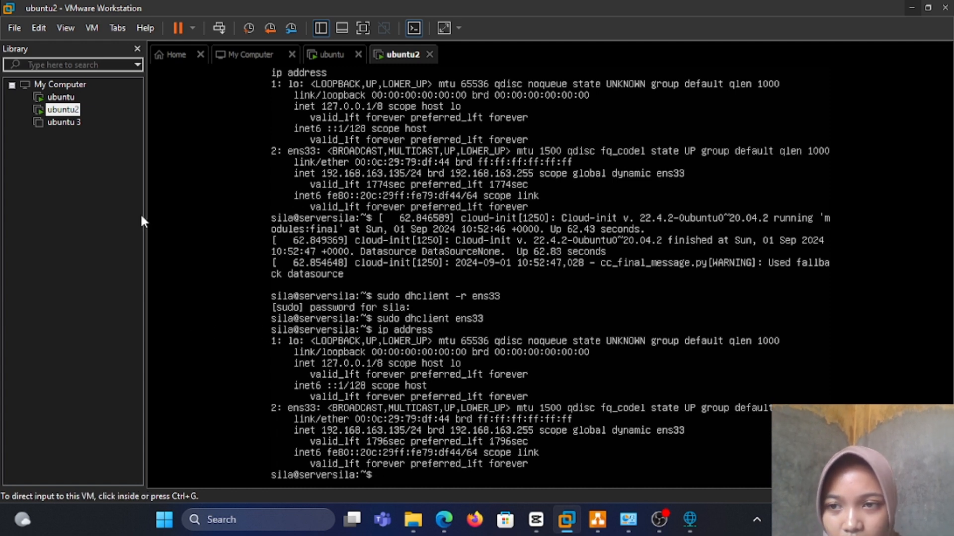
- Release the DHCP lease of ens33 in the ubuntu guest with sudo dhclient -r ens33, entering the sudo password
{"action": "left_click", "coordinate": [53, 98]}
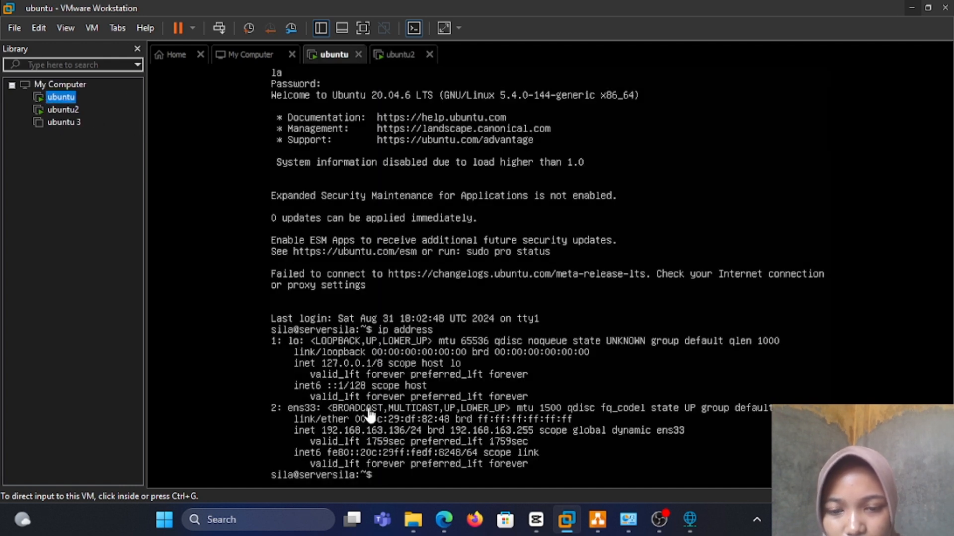
{"action": "left_click", "coordinate": [375, 467]}
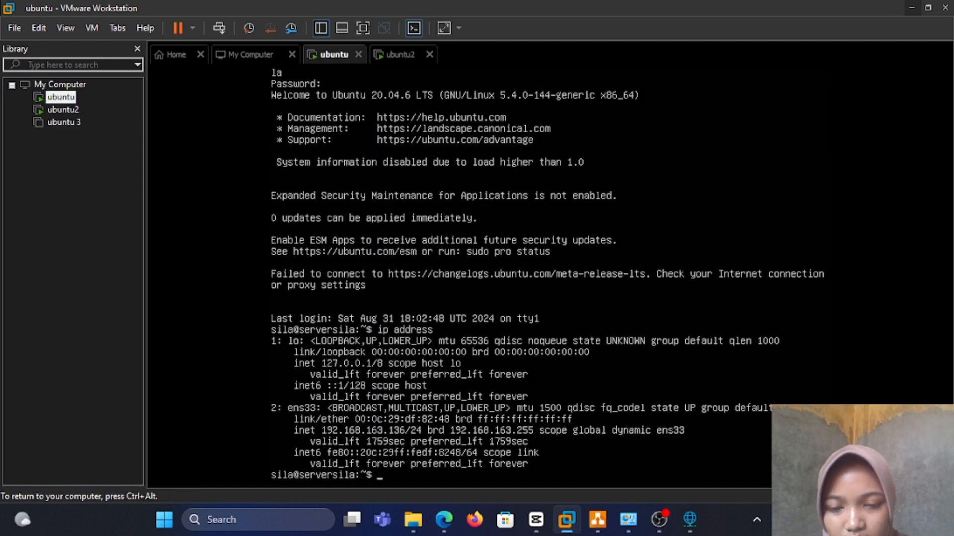
{"action": "type", "text": "sudo"}
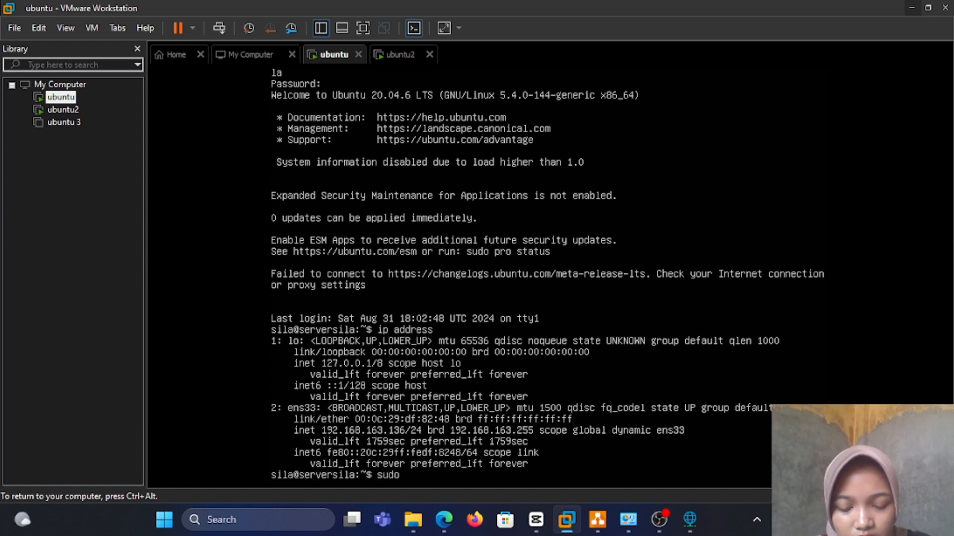
{"action": "type", "text": " dhc"}
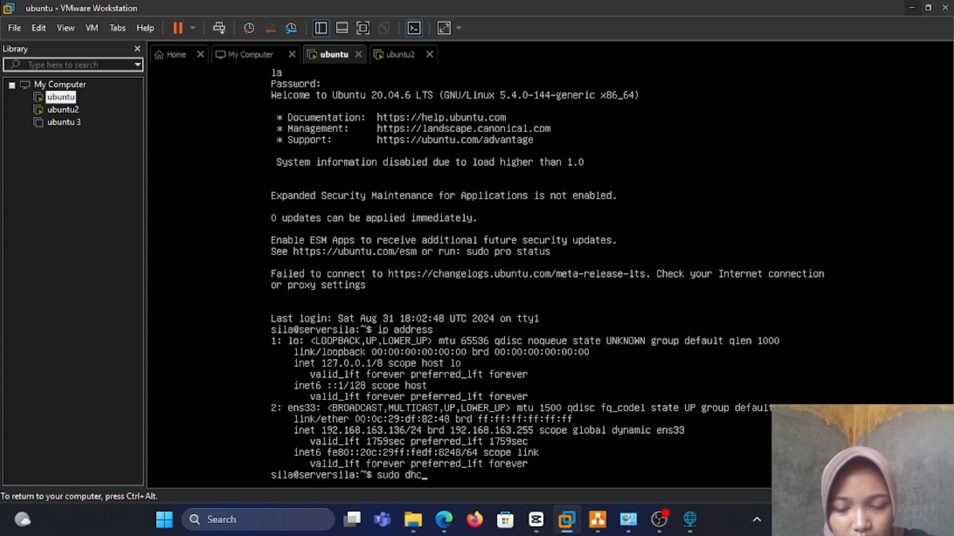
{"action": "type", "text": "lient"}
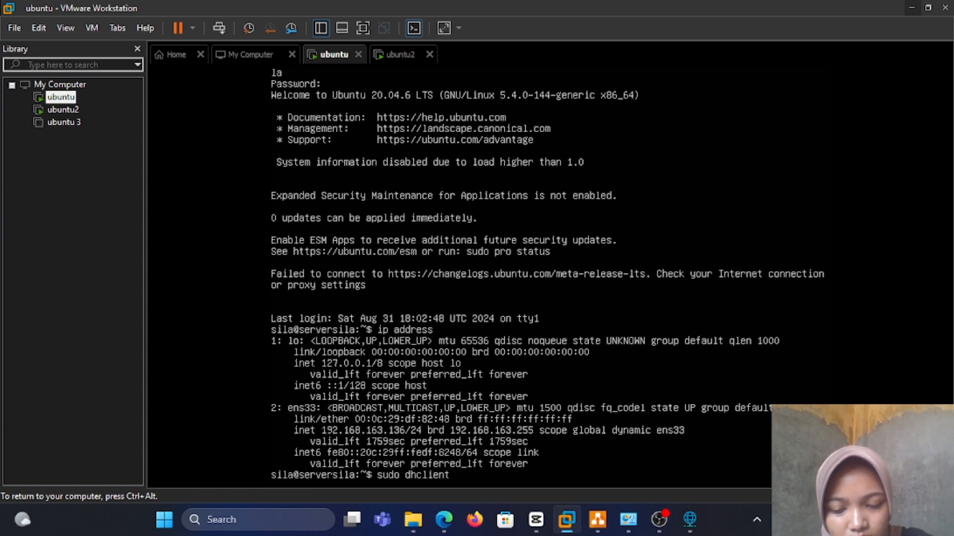
{"action": "type", "text": " -r "}
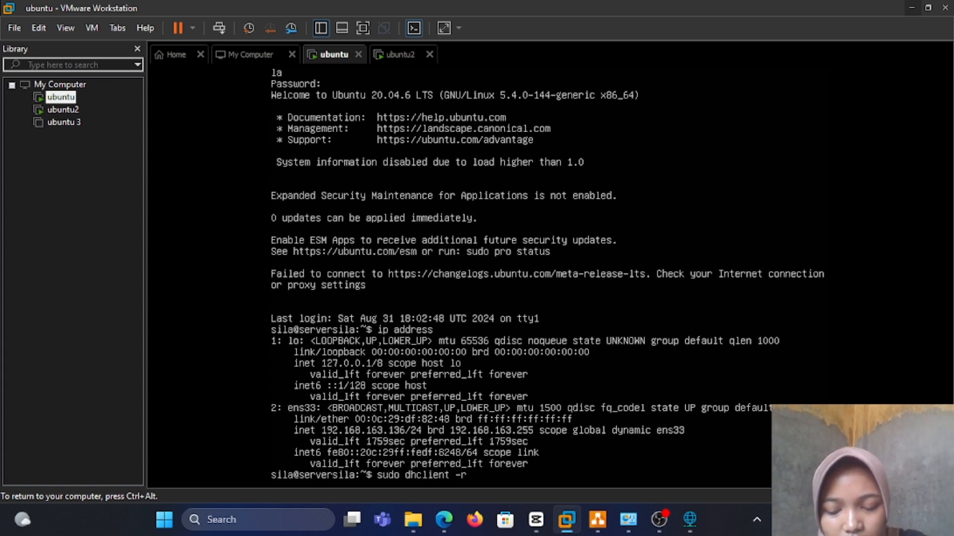
{"action": "type", "text": "en"}
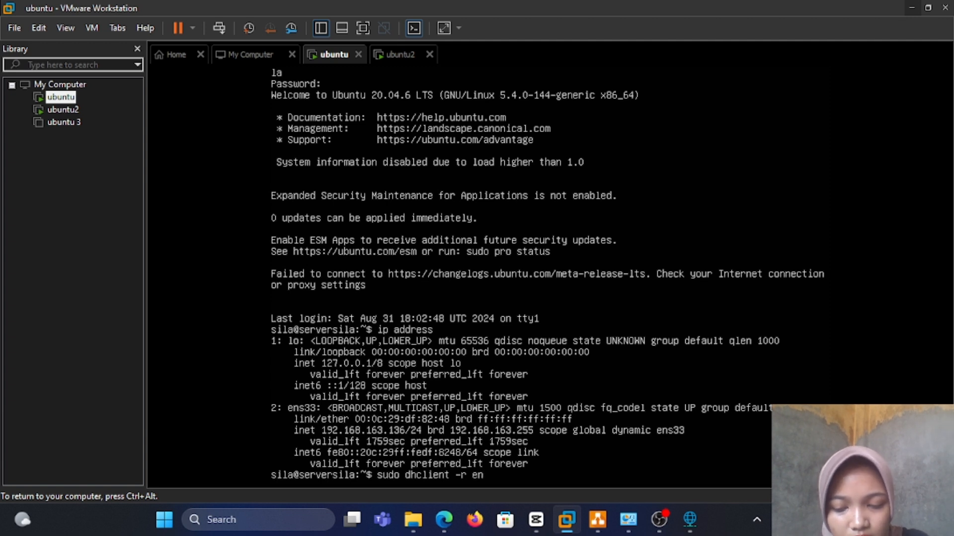
{"action": "type", "text": "s33"}
{"action": "key", "text": "Return"}
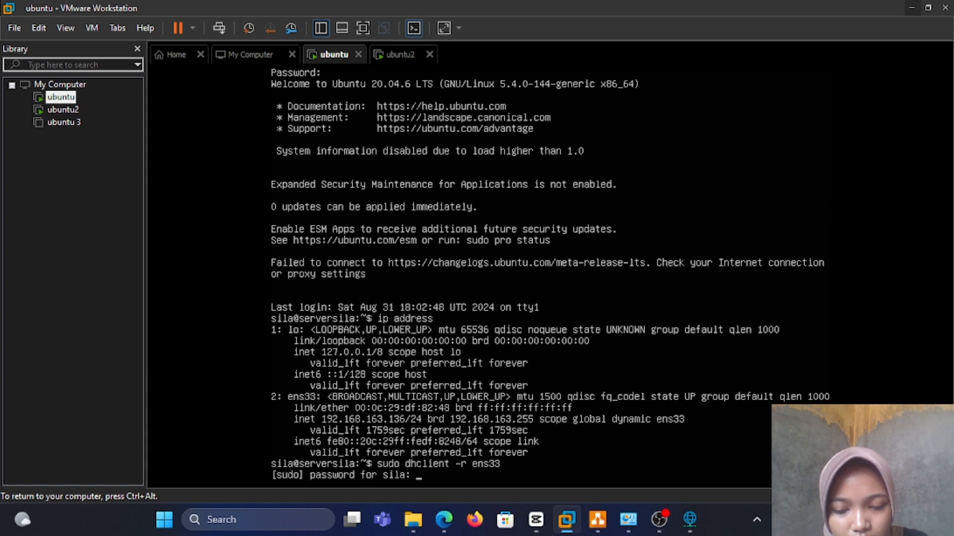
{"action": "key", "text": "Return"}
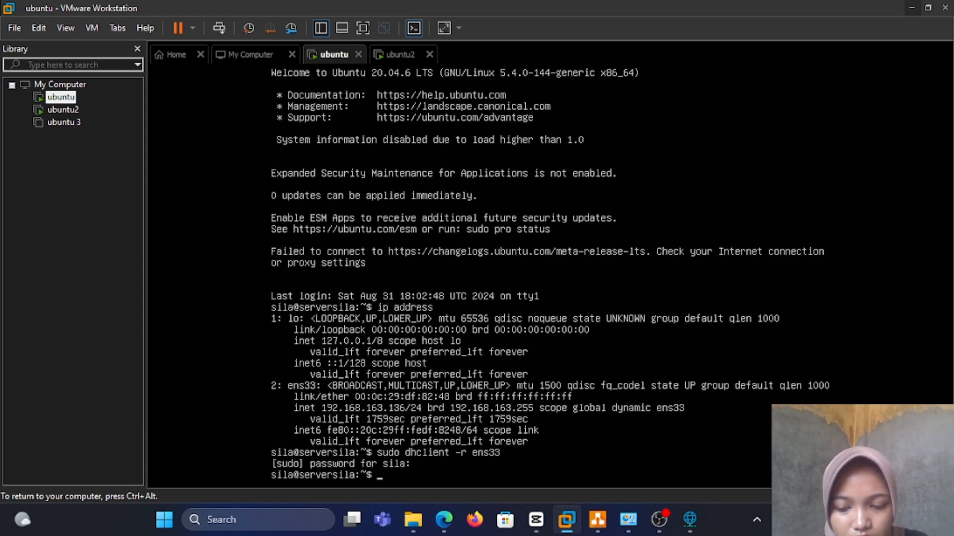
- Request a new DHCP lease for ens33 in the ubuntu guest with sudo dhclient ens33
{"action": "type", "text": "sudo d"}
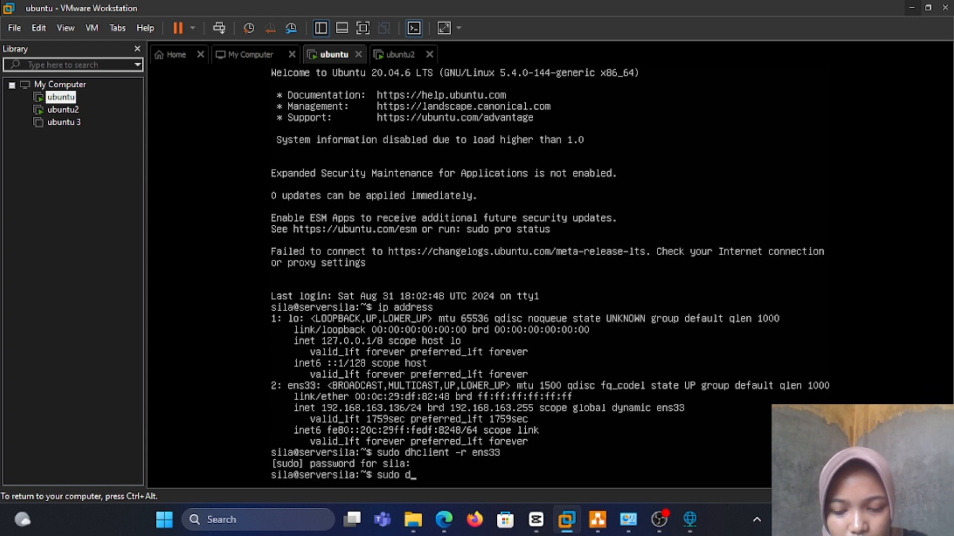
{"action": "type", "text": "hcli"}
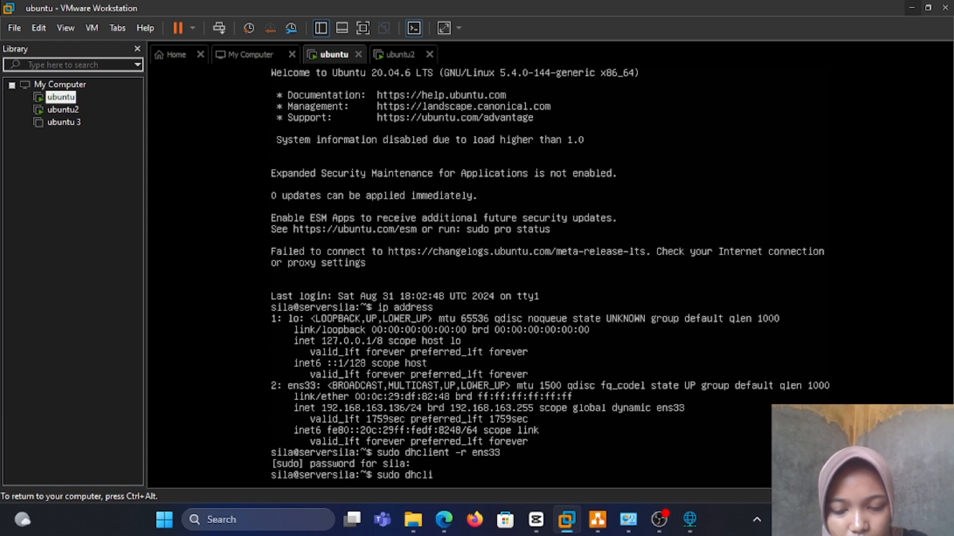
{"action": "type", "text": "ent"}
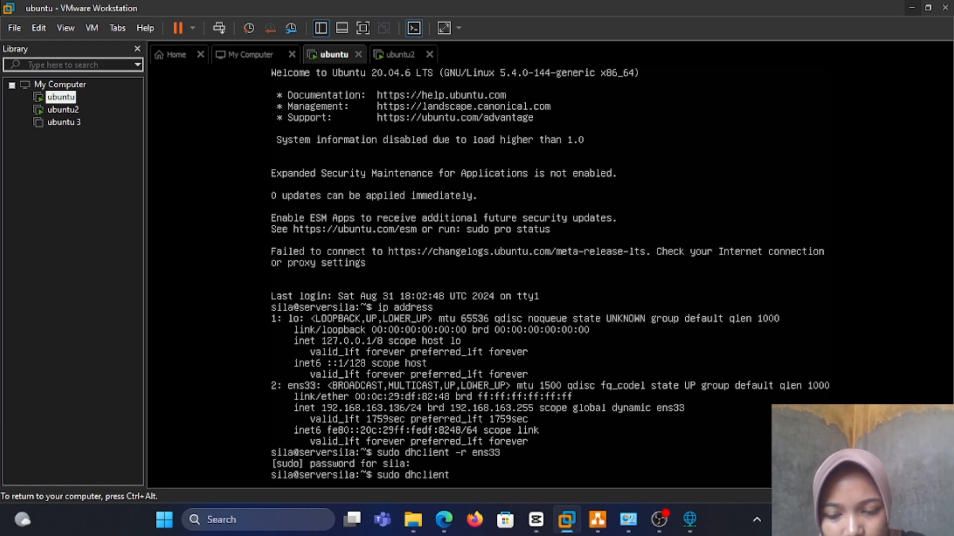
{"action": "type", "text": " ens33"}
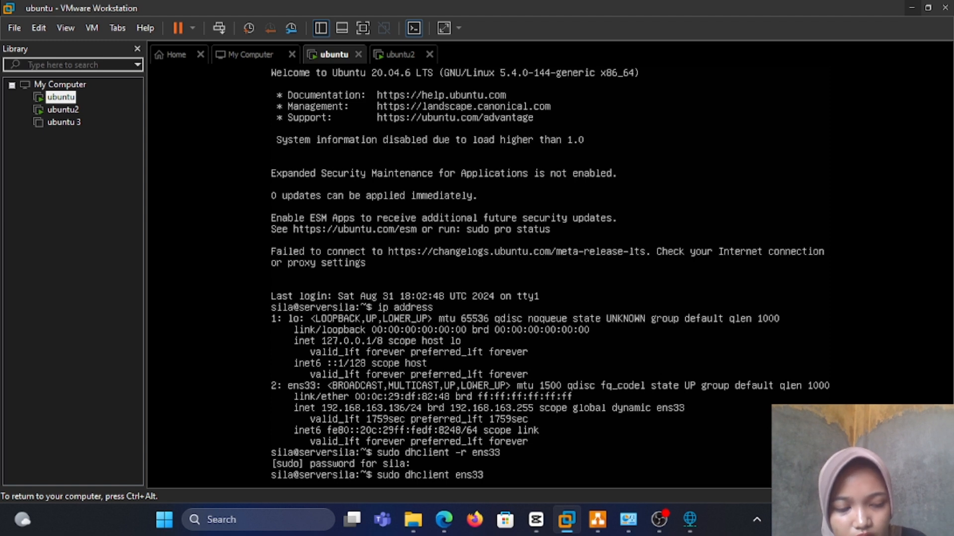
{"action": "key", "text": "Return"}
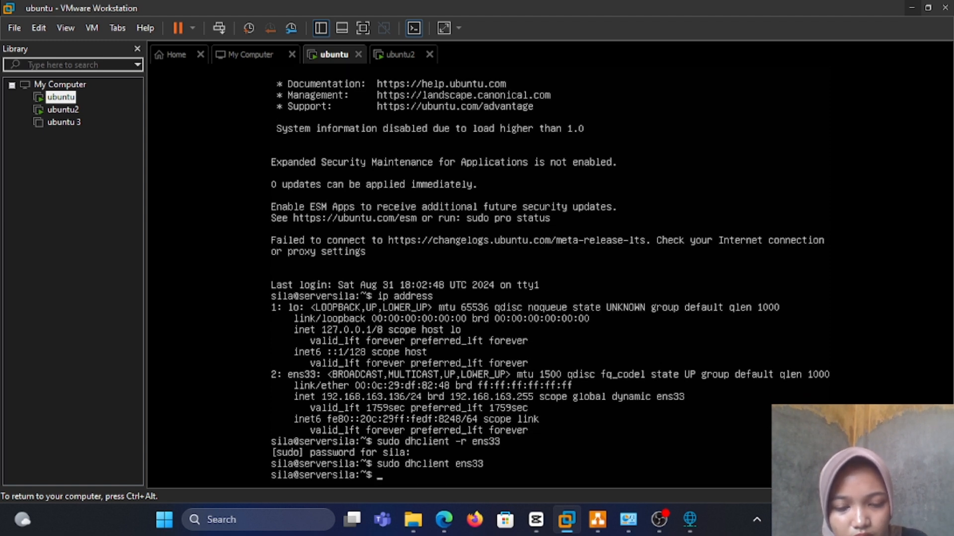
- Recheck the ubuntu guest's interface addresses after the lease renewal with ip address
{"action": "type", "text": "ip addr"}
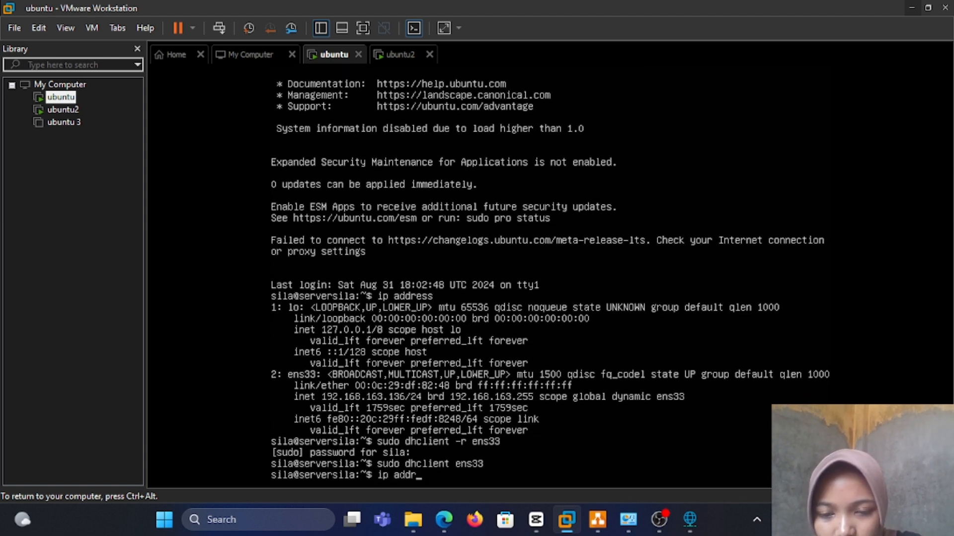
{"action": "type", "text": "ess"}
{"action": "key", "text": "Return"}
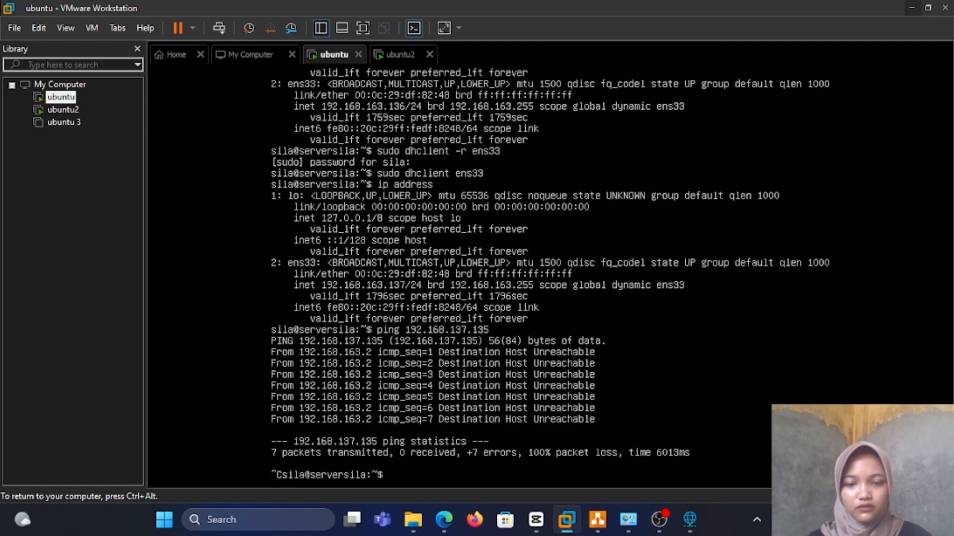
- Test connectivity from ubuntu to ubuntu2 with ping 192.168.163.135, stop the ping after several replies, and release the cursor to the host
{"action": "type", "text": "p"}
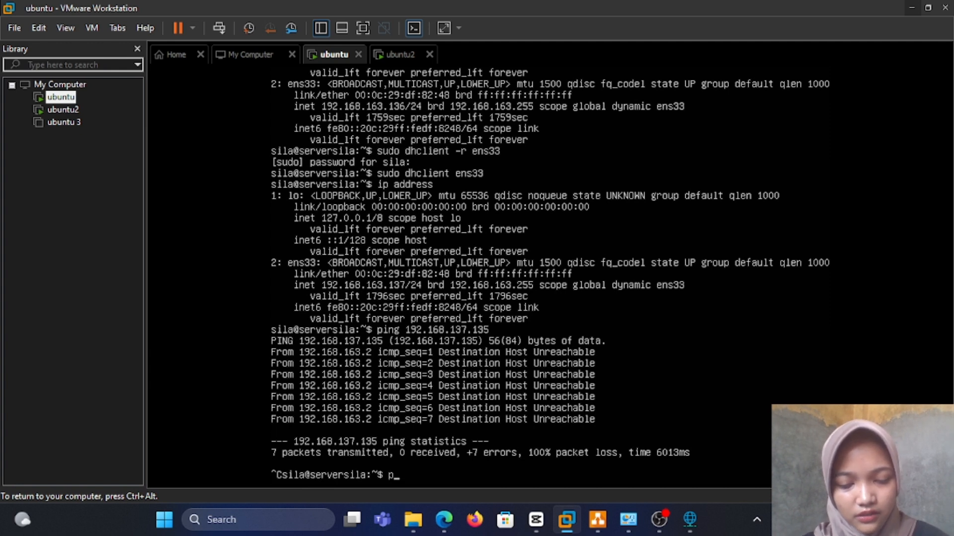
{"action": "type", "text": "ing "}
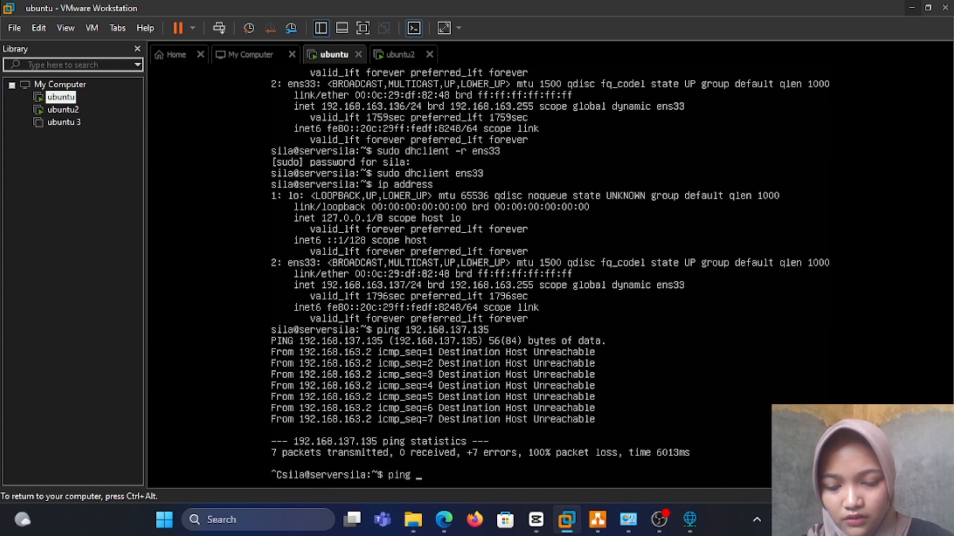
{"action": "type", "text": "192"}
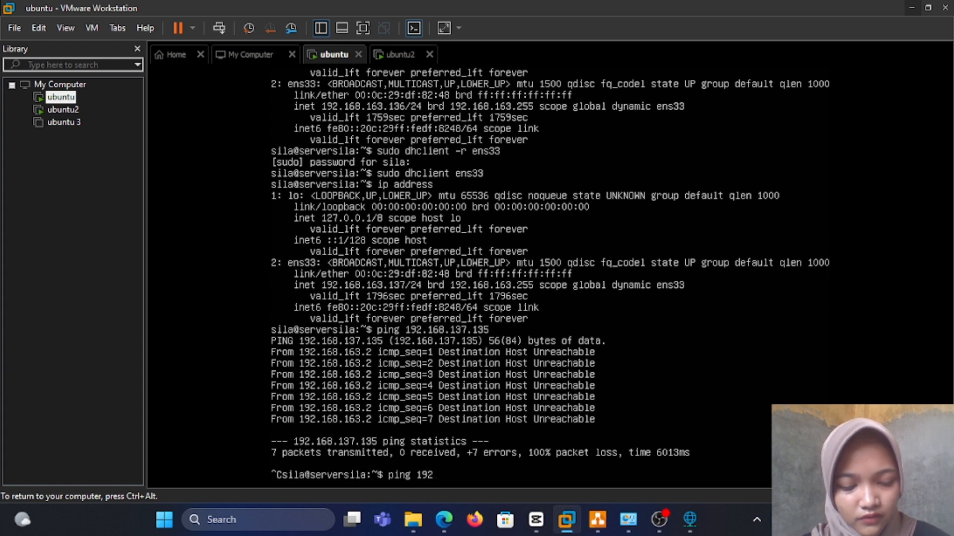
{"action": "type", "text": ".168."}
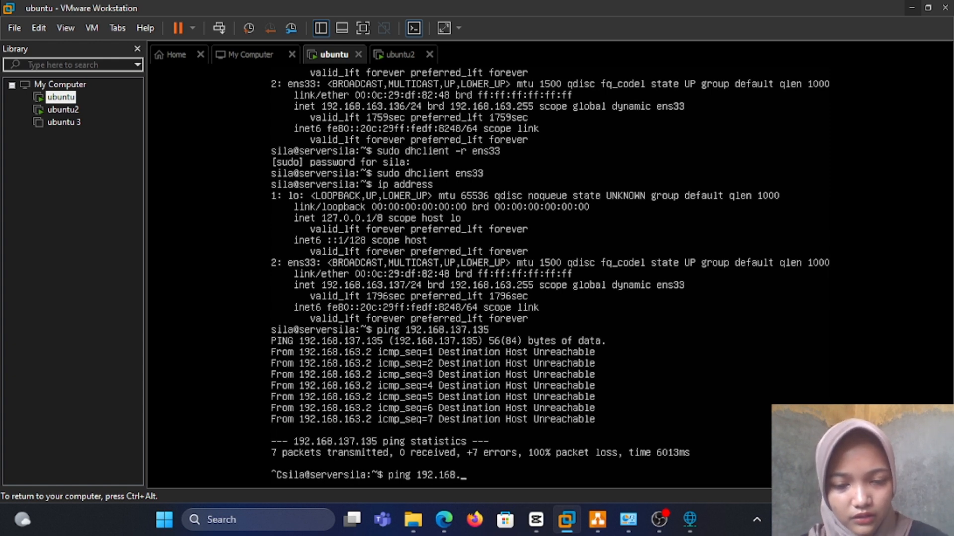
{"action": "type", "text": "1"}
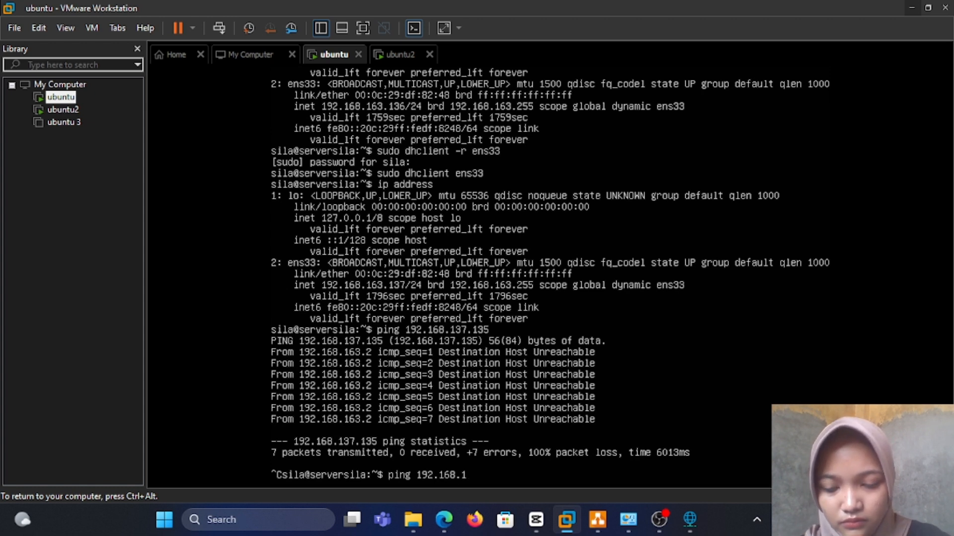
{"action": "type", "text": "63"}
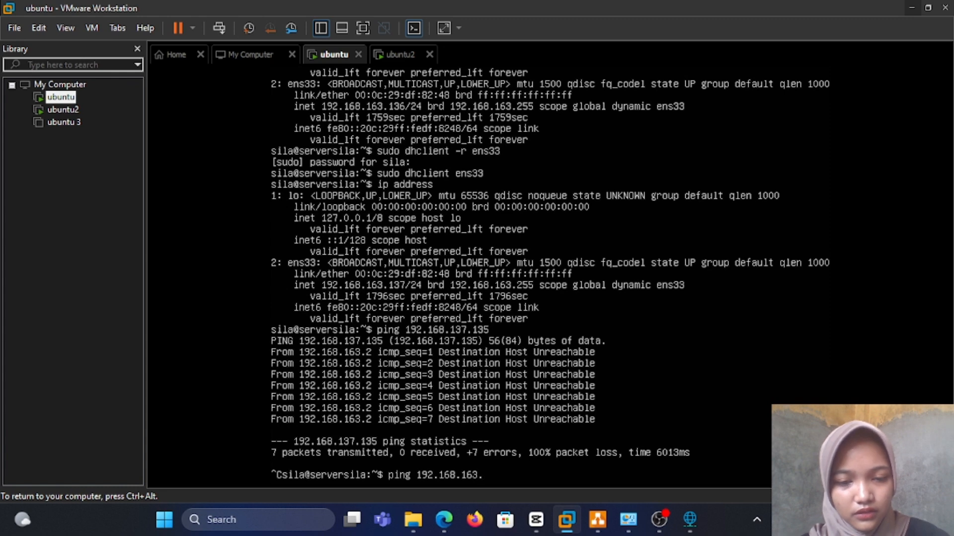
{"action": "type", "text": ".135"}
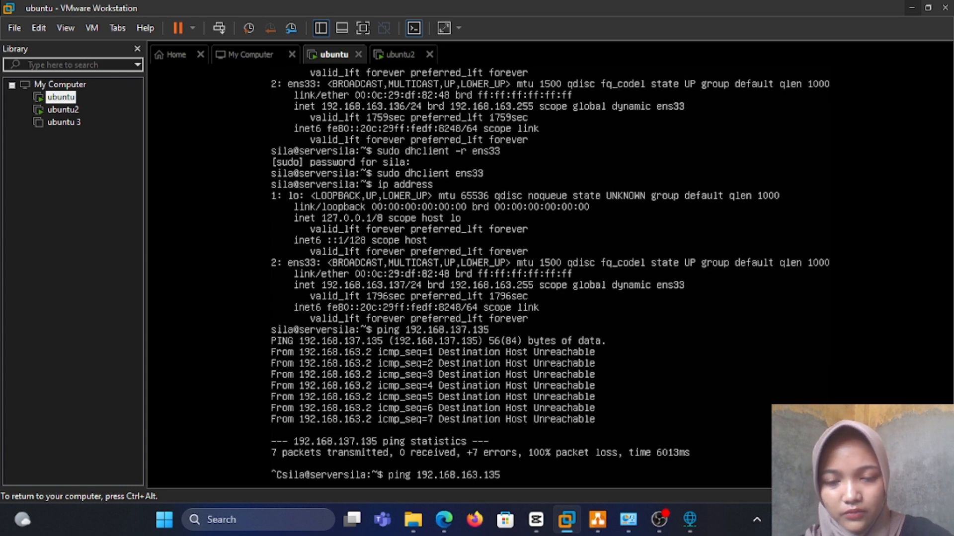
{"action": "key", "text": "Return"}
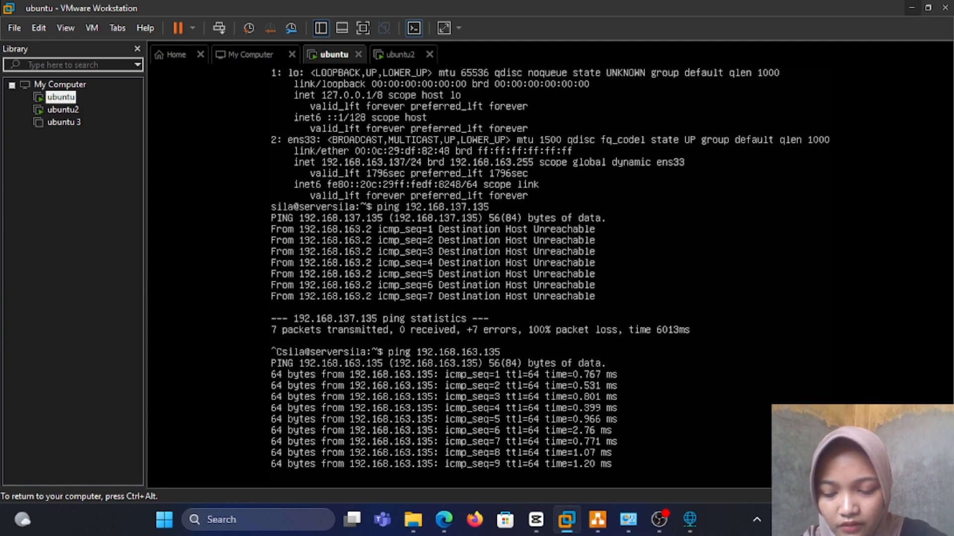
{"action": "key", "text": "ctrl+c"}
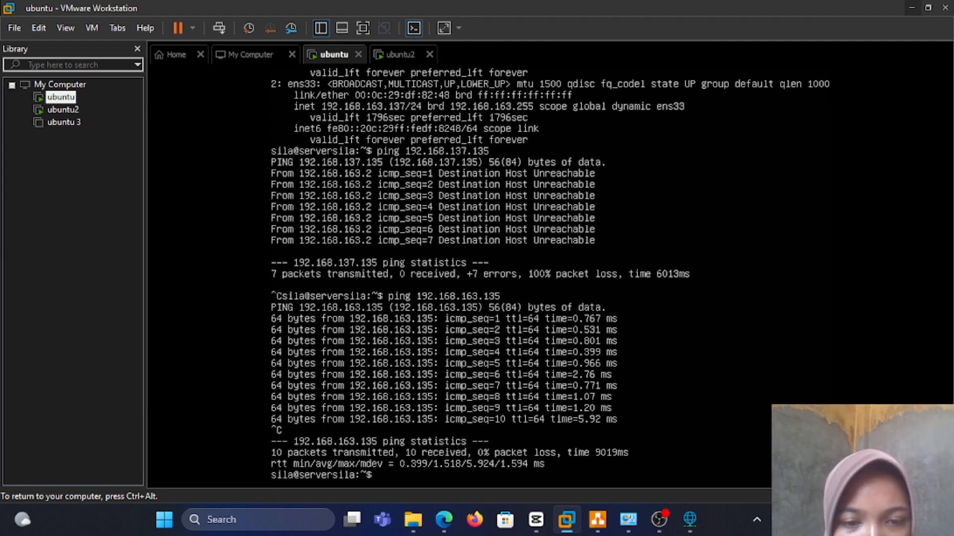
{"action": "key", "text": "ctrl+alt"}
{"action": "left_click", "coordinate": [854, 199]}
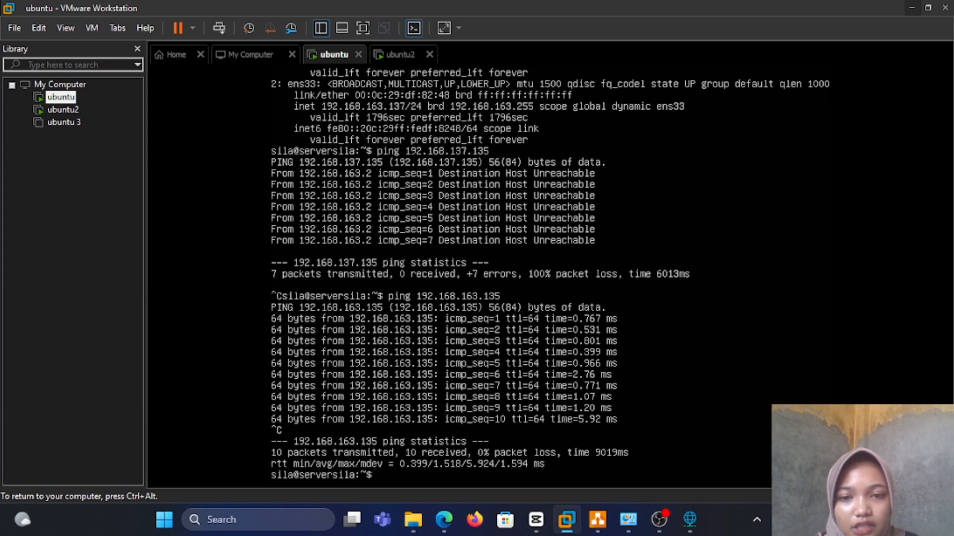
{"action": "key", "text": "ctrl+alt"}
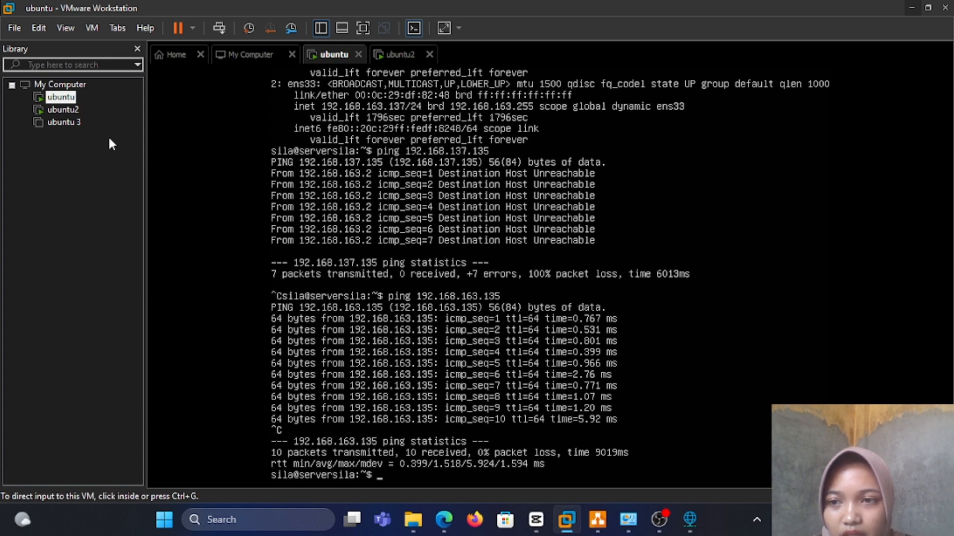
- Test connectivity from ubuntu2 to ubuntu with ping 192.168.163.137 and stop the ping after several replies
{"action": "left_click", "coordinate": [63, 111]}
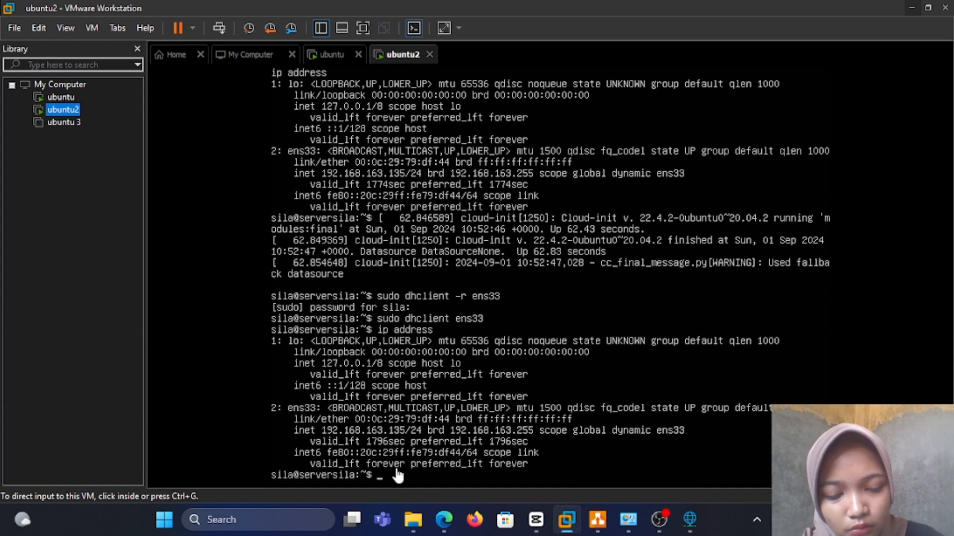
{"action": "left_click", "coordinate": [397, 475]}
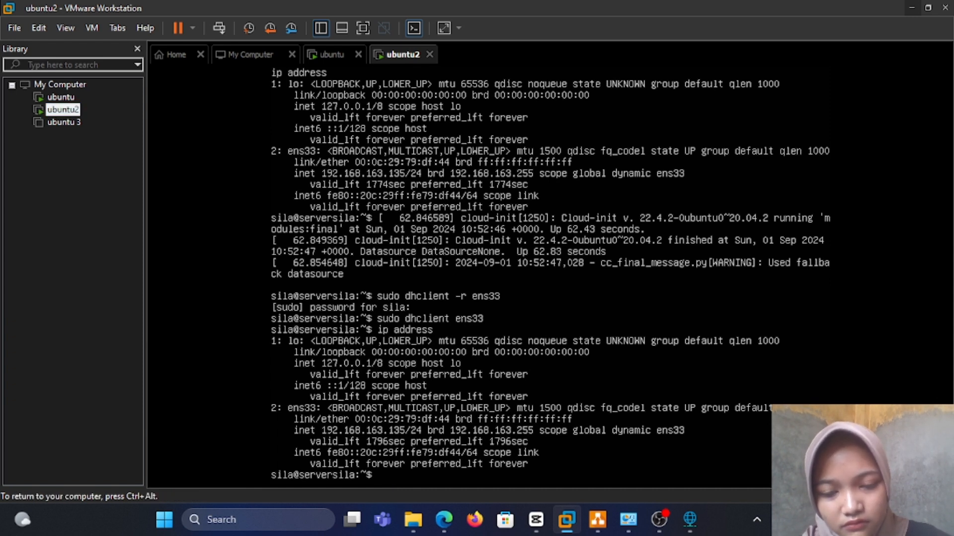
{"action": "type", "text": "ping"}
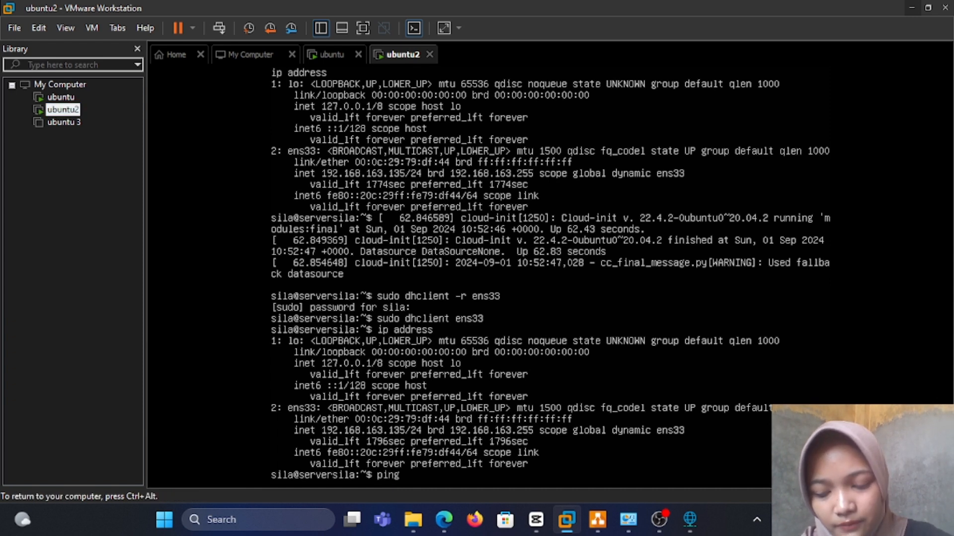
{"action": "type", "text": " 192"}
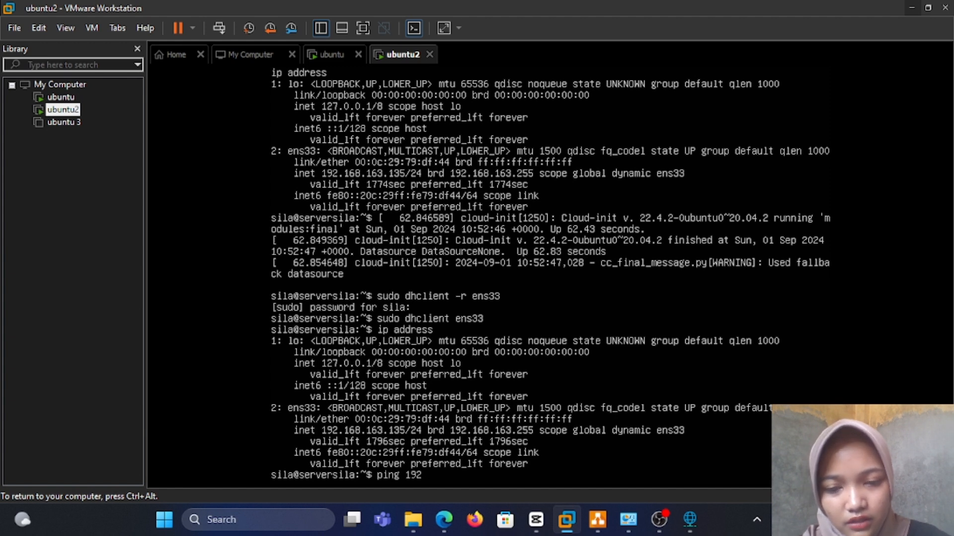
{"action": "type", "text": ".16"}
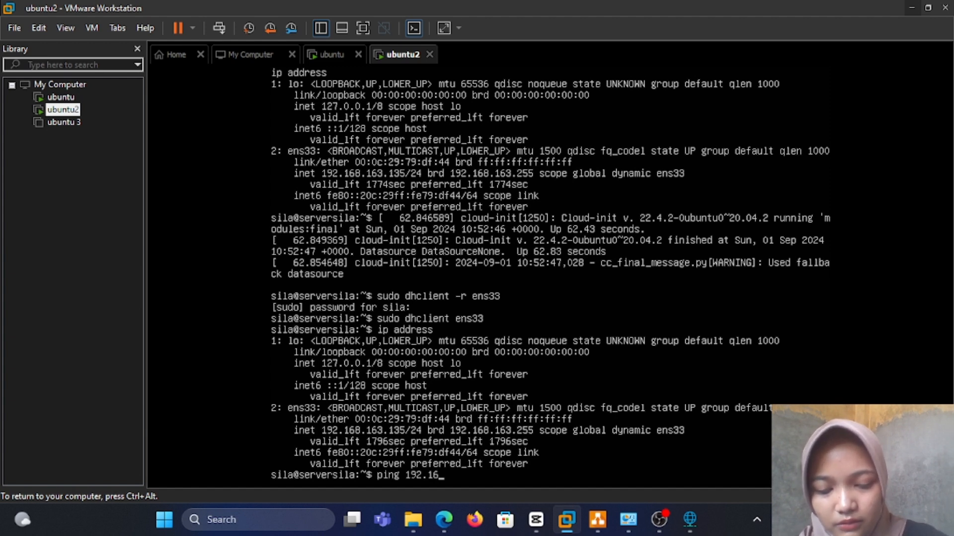
{"action": "type", "text": "8.1"}
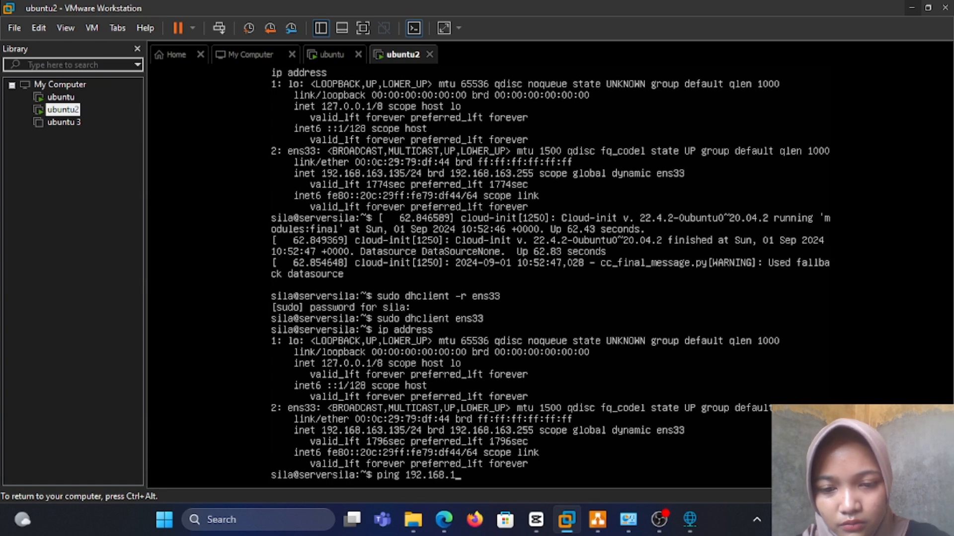
{"action": "type", "text": "63"}
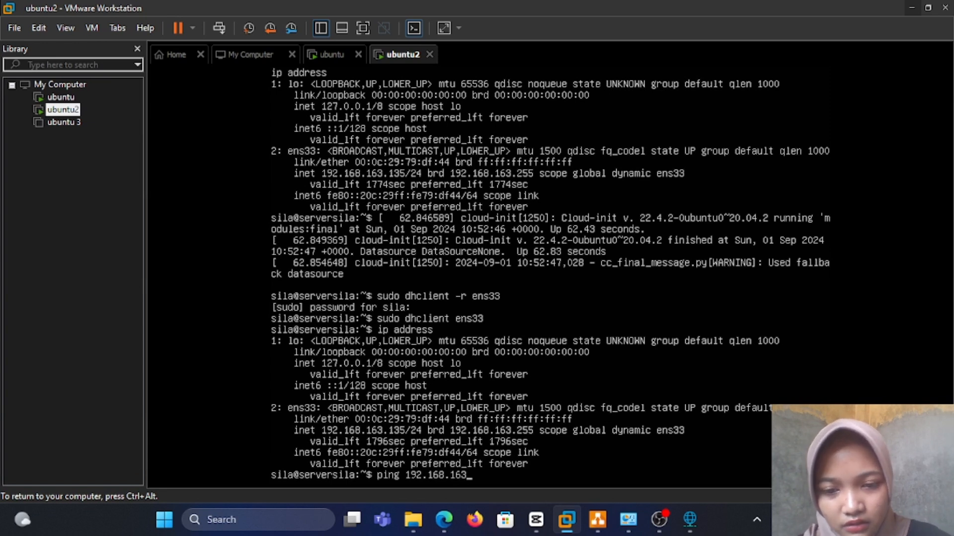
{"action": "type", "text": ".1"}
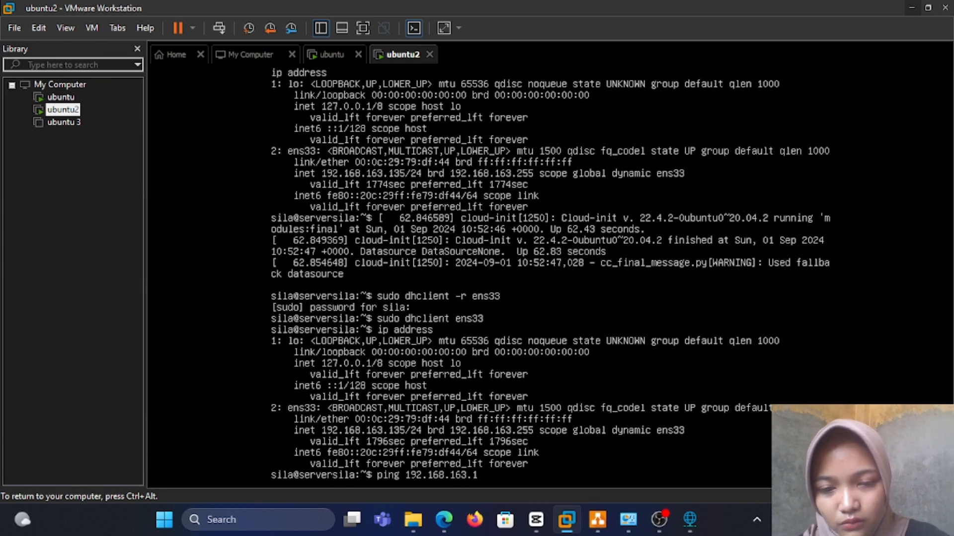
{"action": "type", "text": "37"}
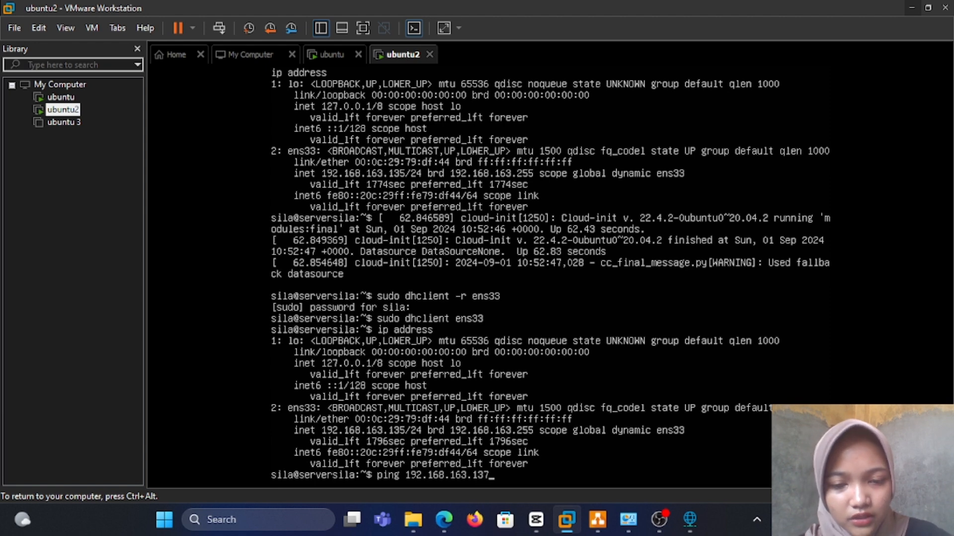
{"action": "key", "text": "Return"}
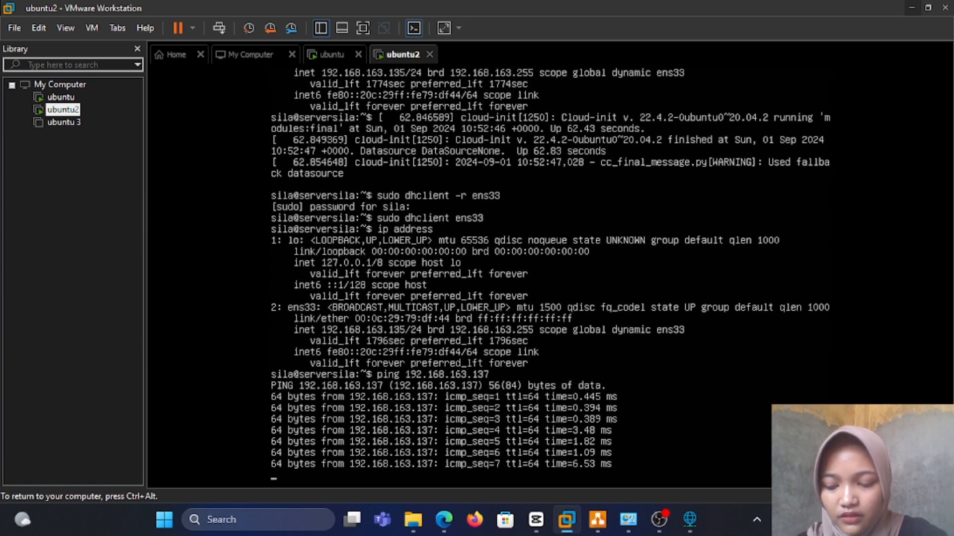
{"action": "key", "text": "ctrl+c"}
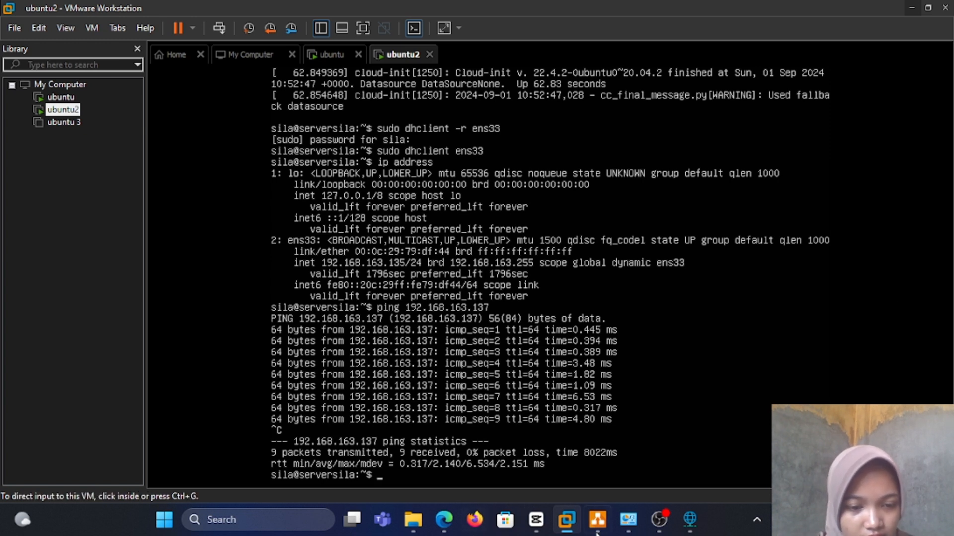
- Bring up the host's VMware Network Adapter VMnet8 status and view its network connection details
{"action": "mouse_move", "coordinate": [630, 525]}
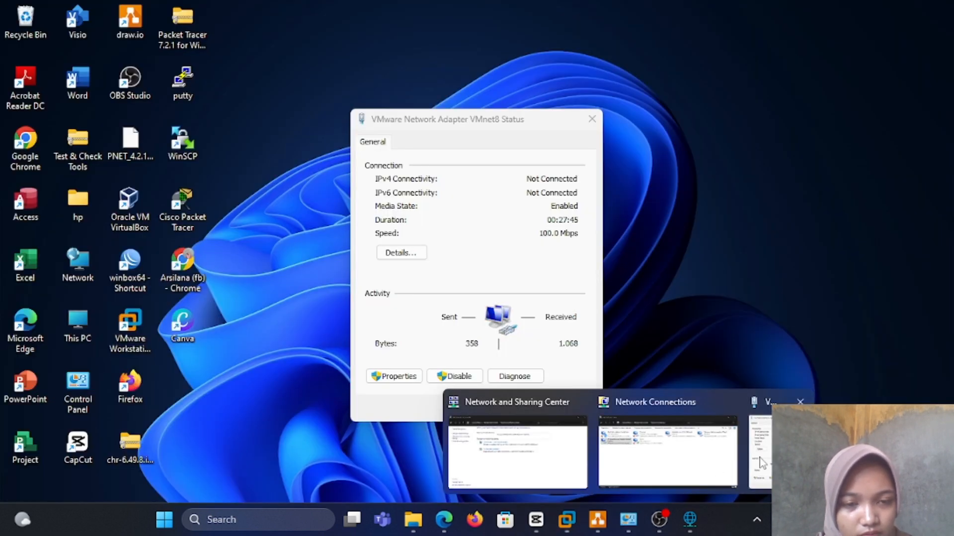
{"action": "left_click", "coordinate": [760, 437]}
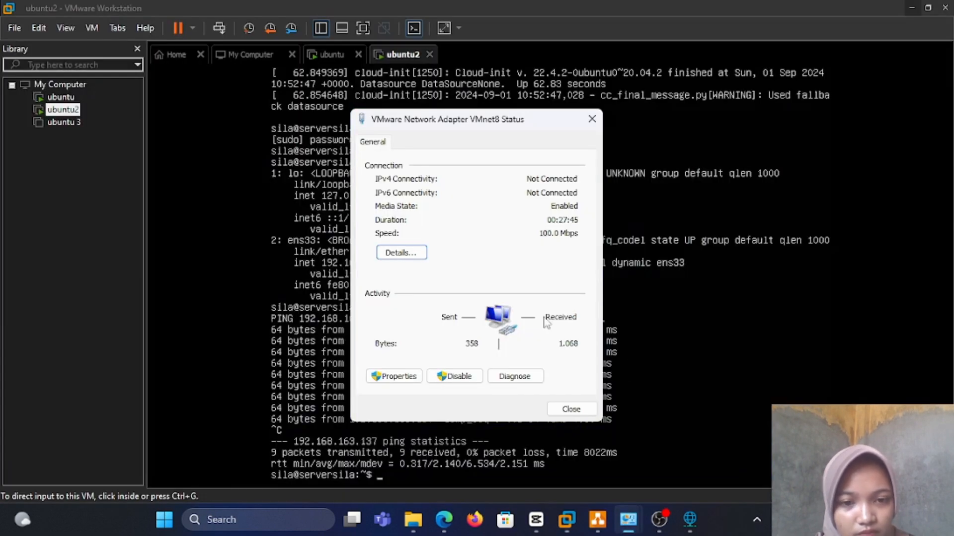
{"action": "left_click", "coordinate": [410, 252]}
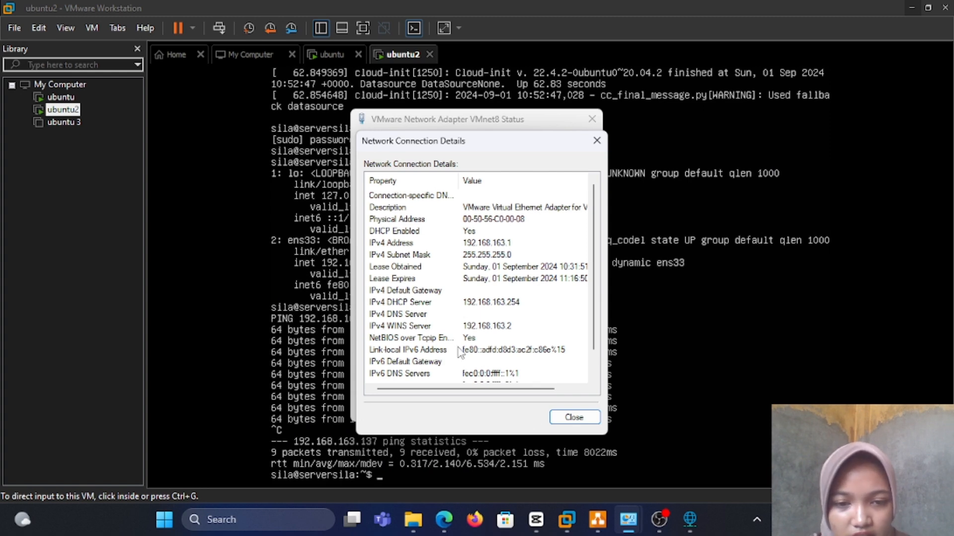
- Return to the ubuntu2 console and enter the start of a ping command, ping 192.168.163., leaving the last octet open
{"action": "left_click", "coordinate": [492, 471]}
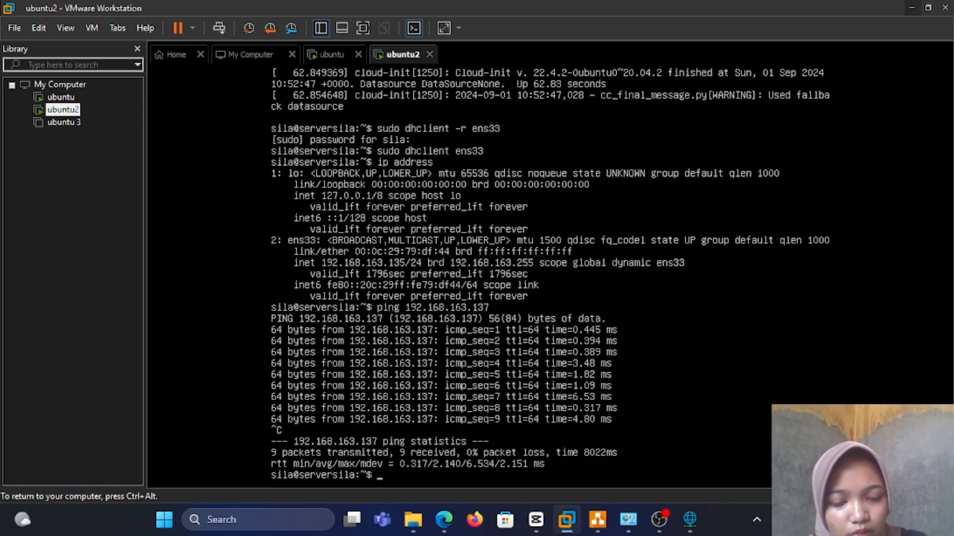
{"action": "type", "text": "ping"}
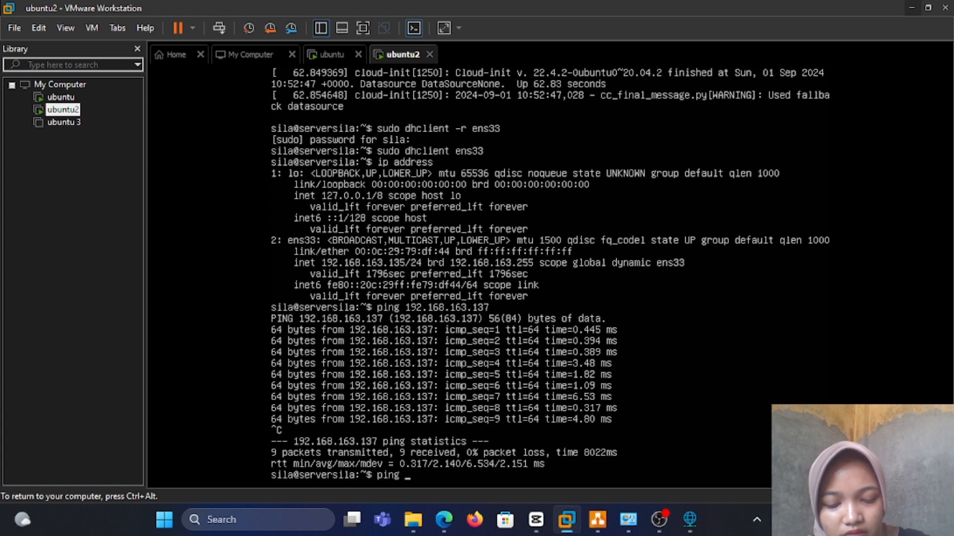
{"action": "type", "text": " 19"}
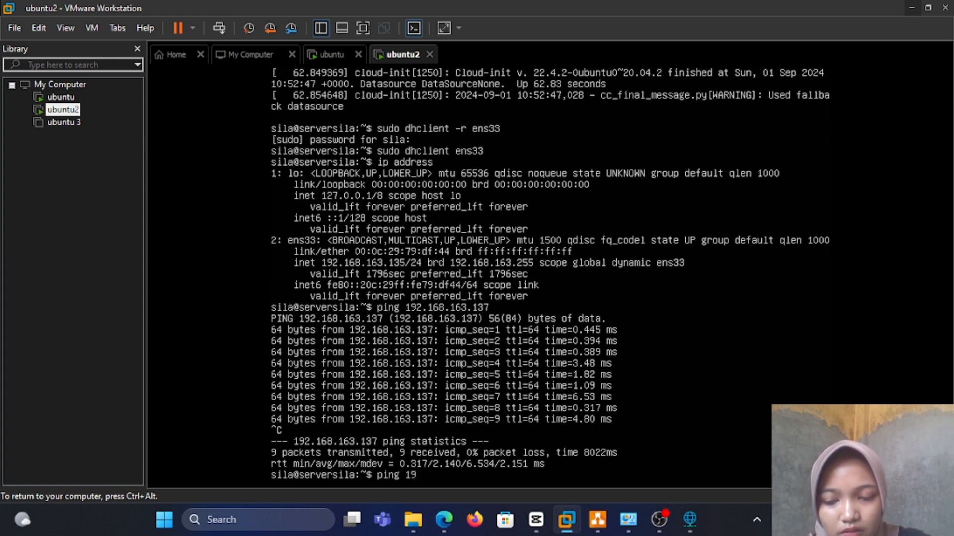
{"action": "type", "text": "2.16"}
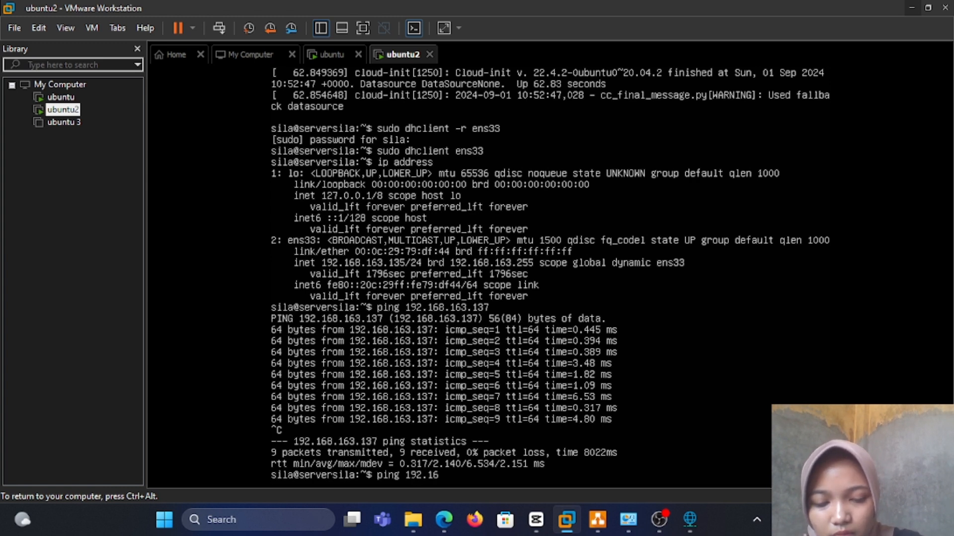
{"action": "type", "text": "8.13"}
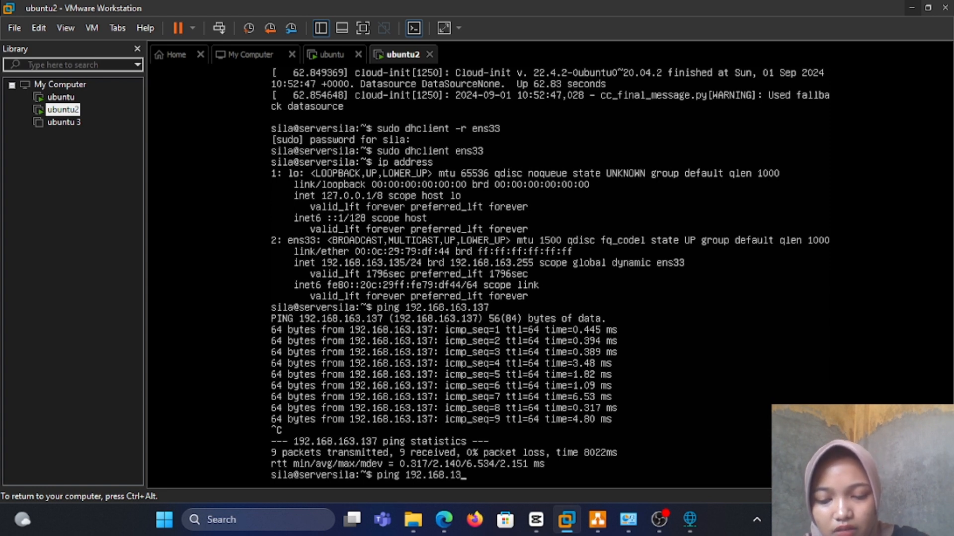
{"action": "key", "text": "BackSpace"}
{"action": "type", "text": "63."}
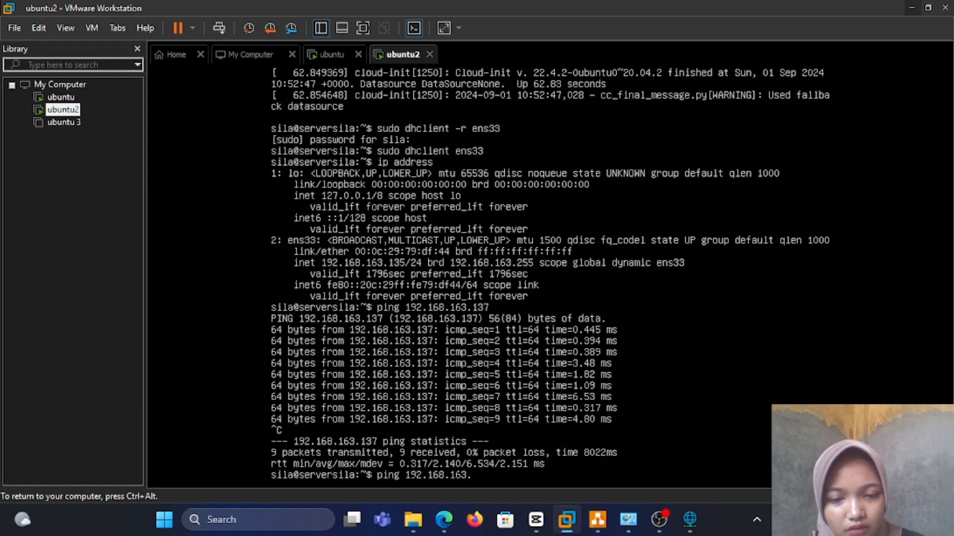
- Recheck the IPv4 address in the host's VMnet8 connection details and close the details and status windows
{"action": "mouse_move", "coordinate": [628, 519]}
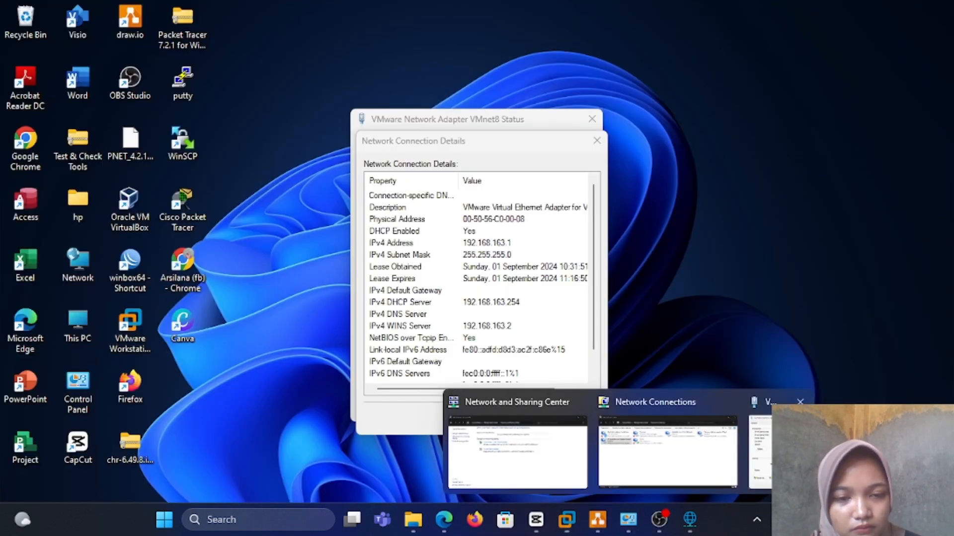
{"action": "left_click", "coordinate": [759, 459]}
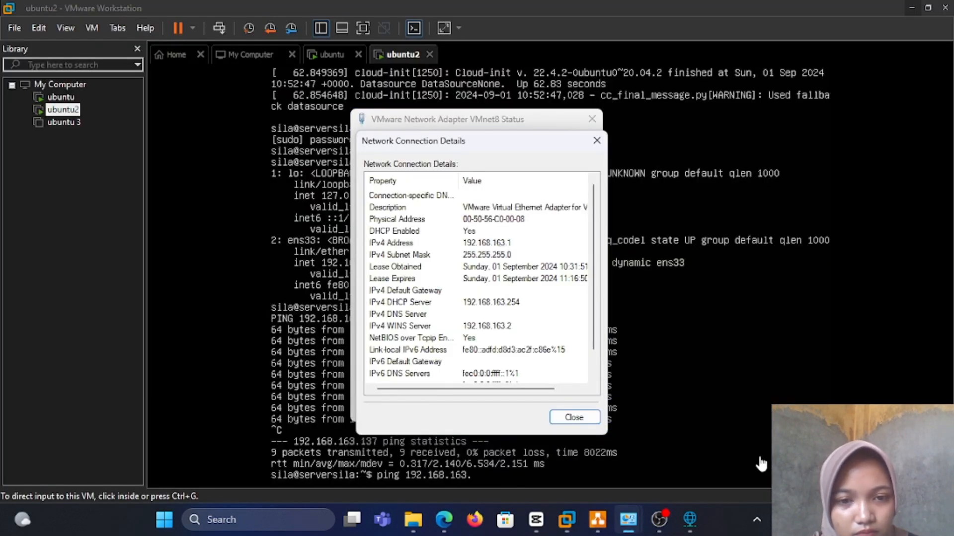
{"action": "left_click", "coordinate": [574, 418]}
{"action": "left_click", "coordinate": [582, 409]}
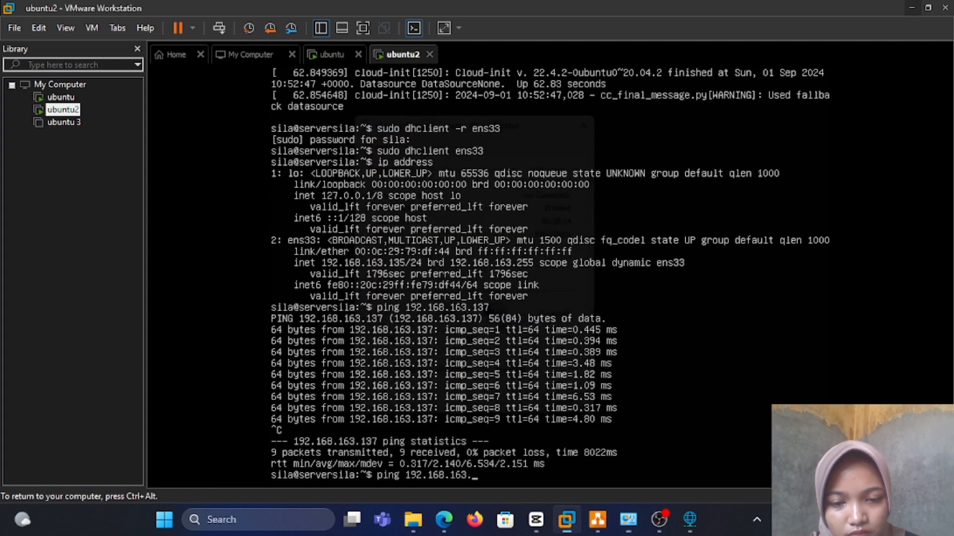
- Complete and run ping 192.168.163.1 from ubuntu2 to the host, try to quit it with q, and release the cursor to the host
{"action": "type", "text": "1"}
{"action": "key", "text": "Return"}
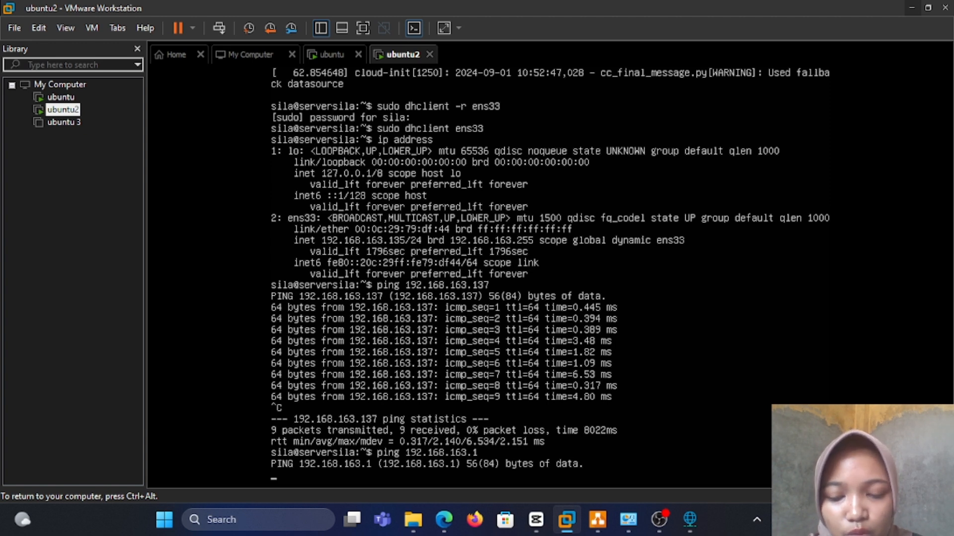
{"action": "type", "text": "qqqqq"}
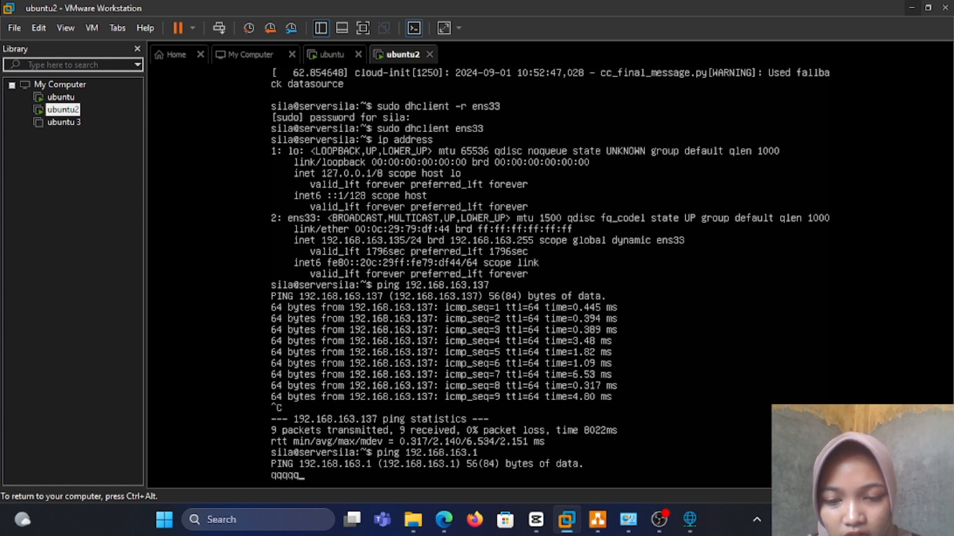
{"action": "key", "text": "ctrl+alt"}
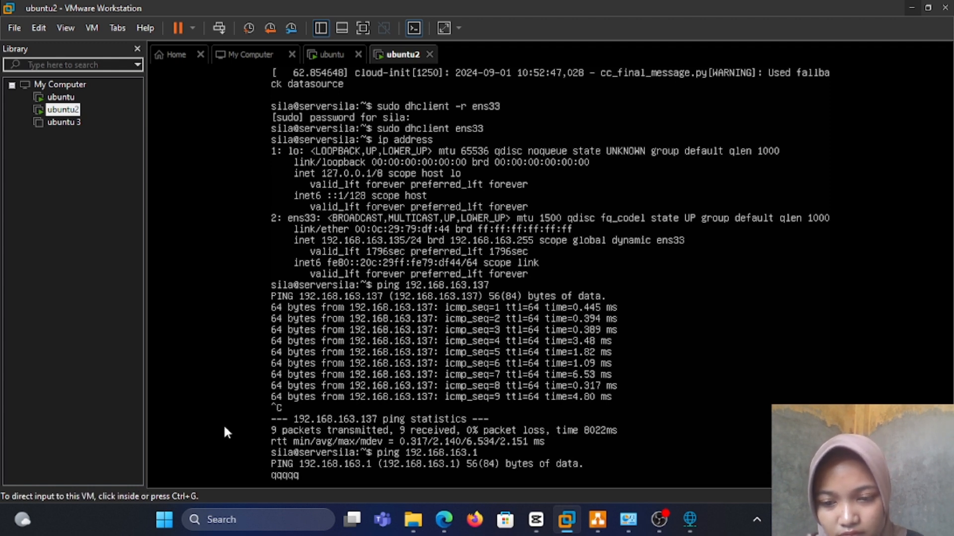
- Open Command Prompt on the Windows host and enter the start of a ping command, PING 192.168.163.1, leaving the last octet incomplete
{"action": "left_click", "coordinate": [248, 524]}
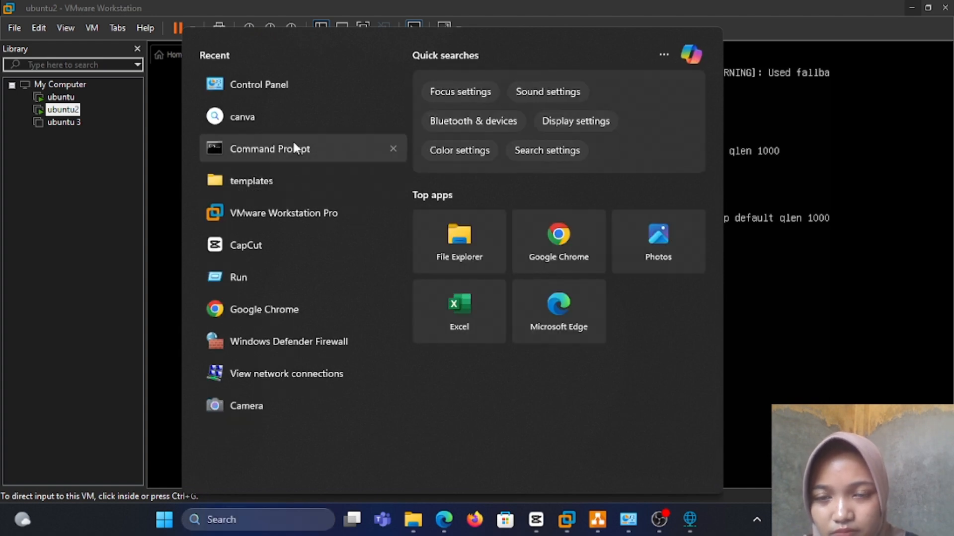
{"action": "left_click", "coordinate": [293, 148]}
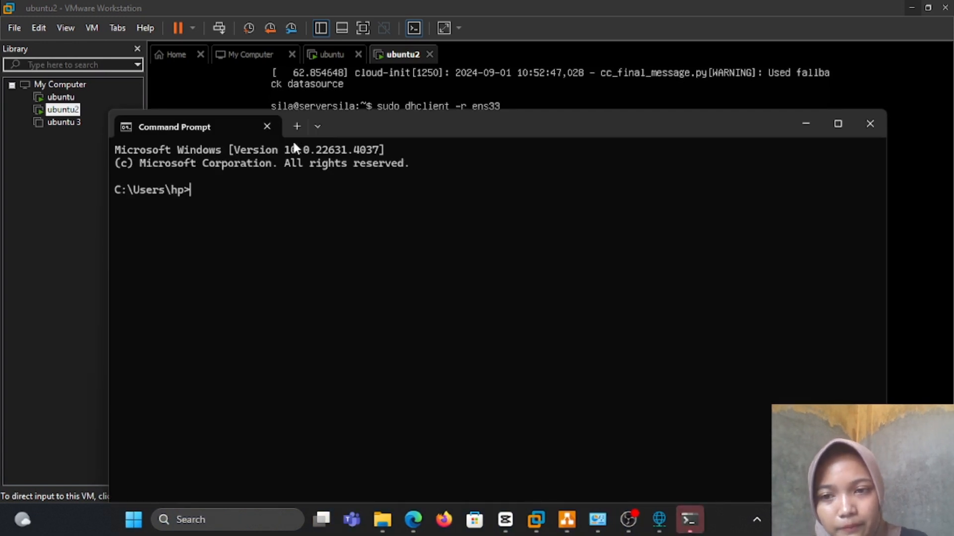
{"action": "type", "text": "PI"}
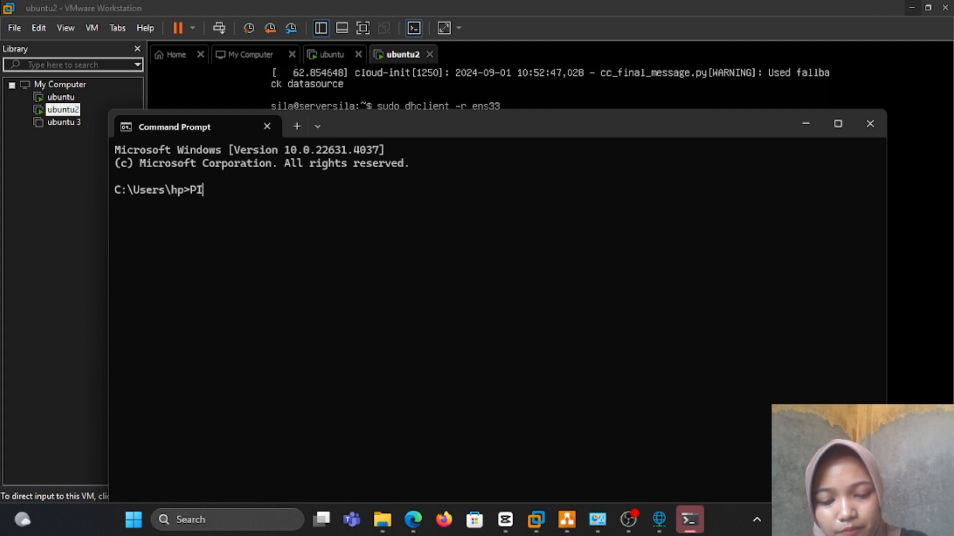
{"action": "type", "text": "NG 19"}
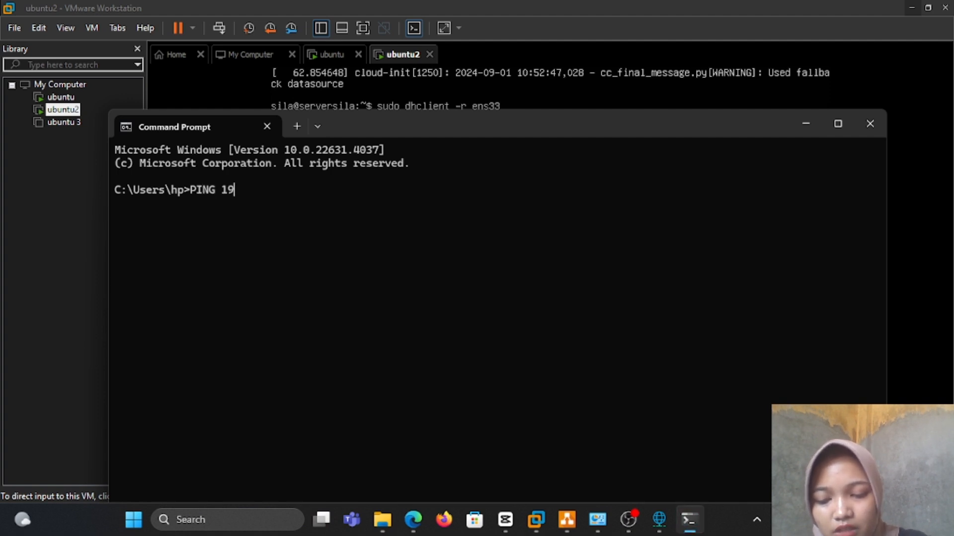
{"action": "type", "text": "2.1"}
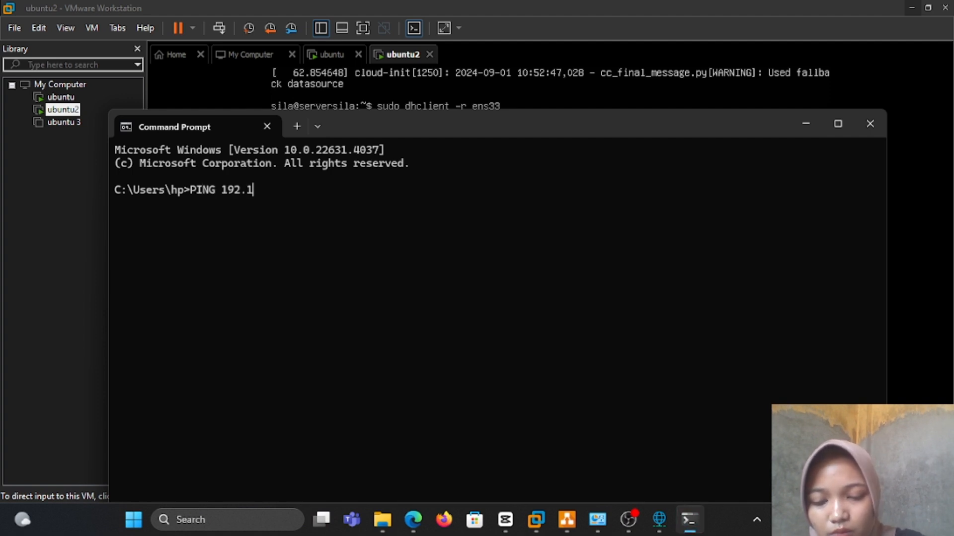
{"action": "type", "text": "68.1"}
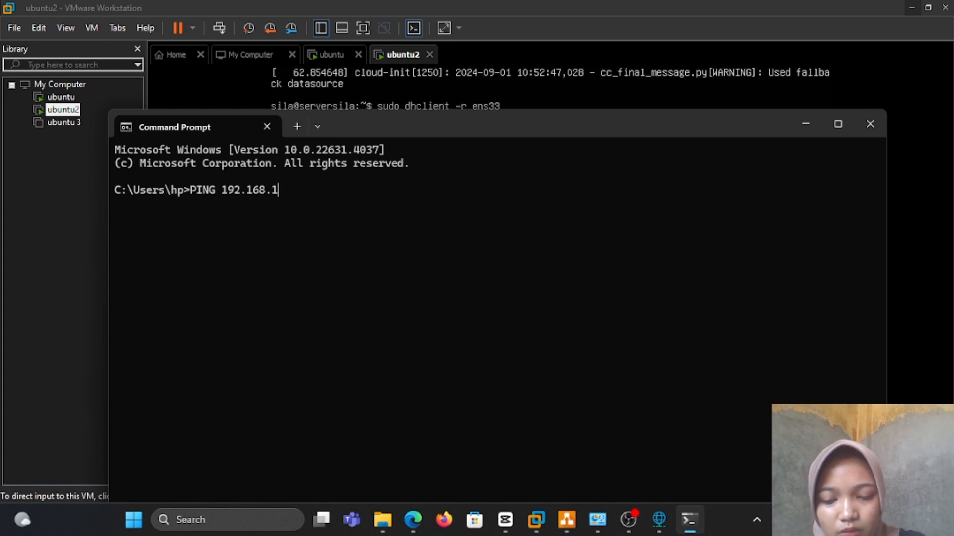
{"action": "type", "text": "63."}
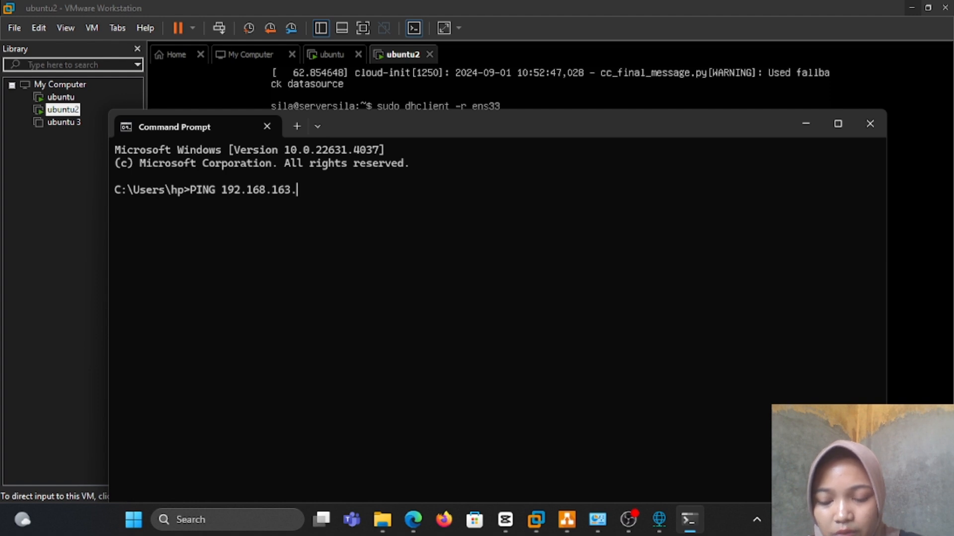
{"action": "type", "text": "1"}
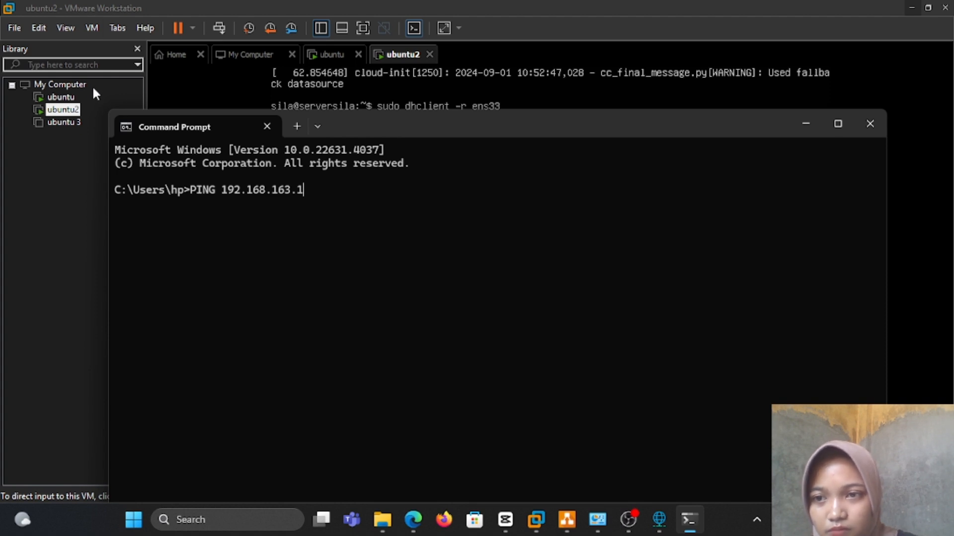
- Check the addresses in the ubuntu console, return to Command Prompt, and complete and run PING 192.168.163.135 from the host
{"action": "left_click", "coordinate": [61, 97]}
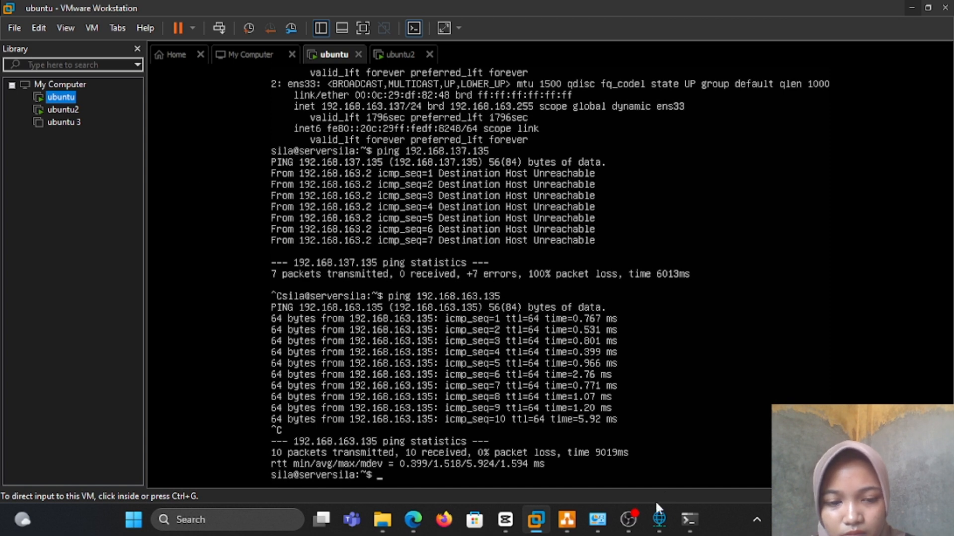
{"action": "left_click", "coordinate": [690, 520]}
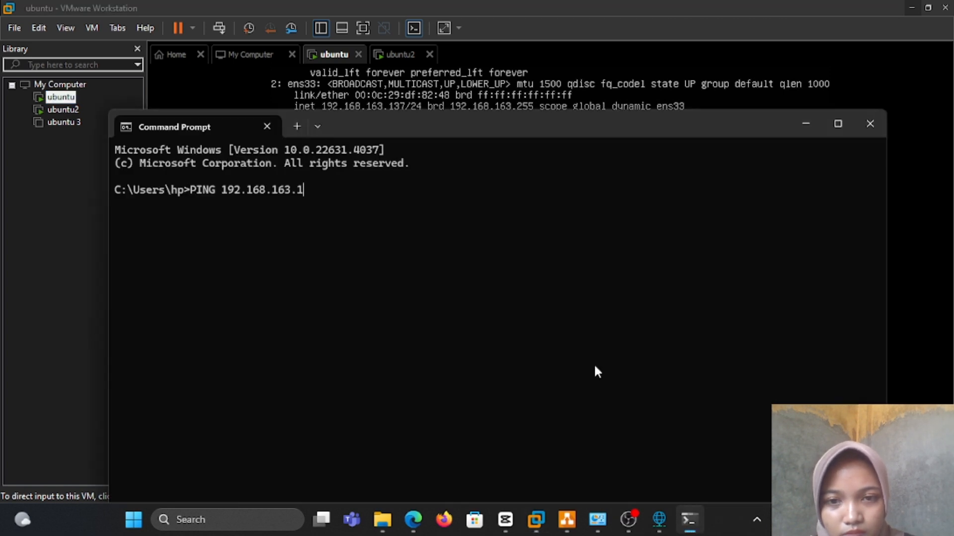
{"action": "type", "text": "3"}
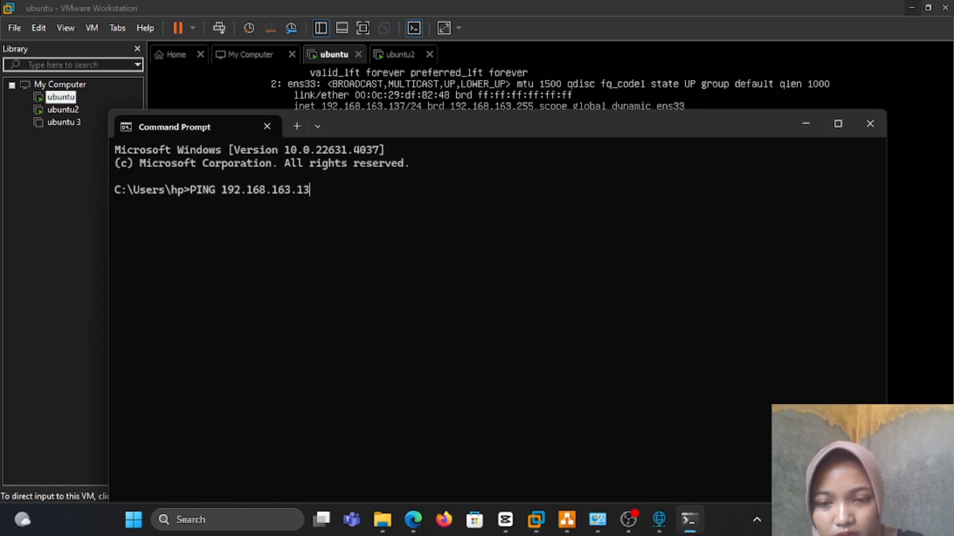
{"action": "type", "text": "5"}
{"action": "key", "text": "Return"}
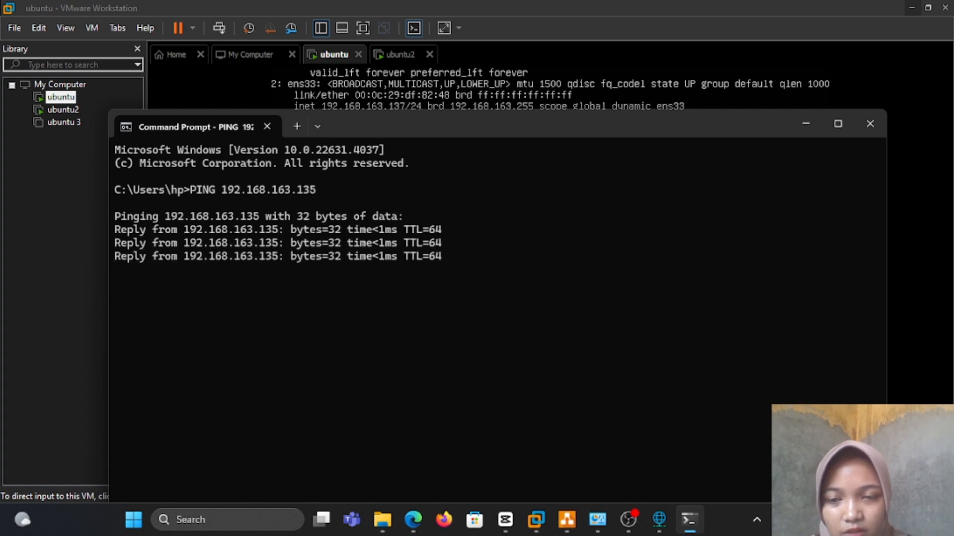
- Try PING 192.168.163,137 from the host, and rerun it with the corrected address as PING 192.168.163.137
{"action": "type", "text": "PING 192.168.163,137"}
{"action": "key", "text": "Return"}
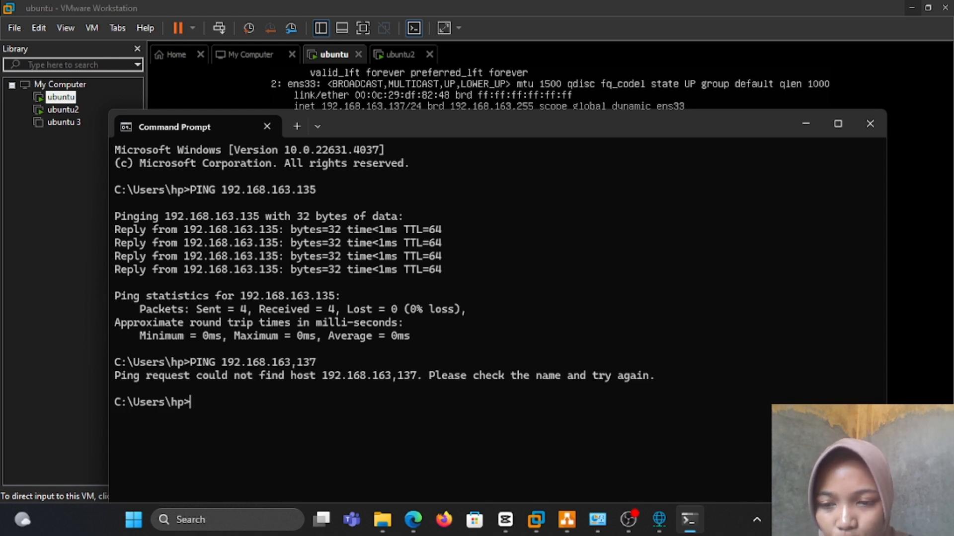
{"action": "type", "text": "PIN"}
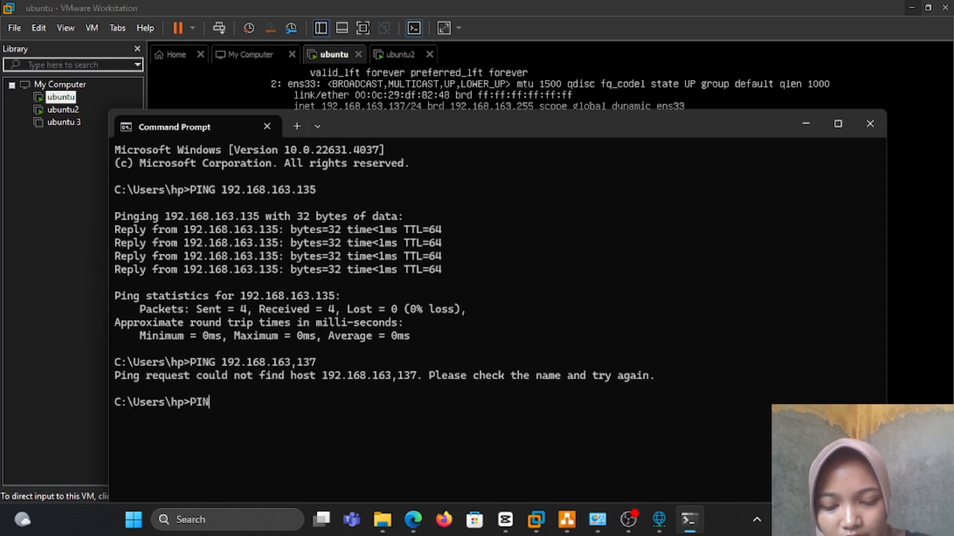
{"action": "type", "text": "G 19"}
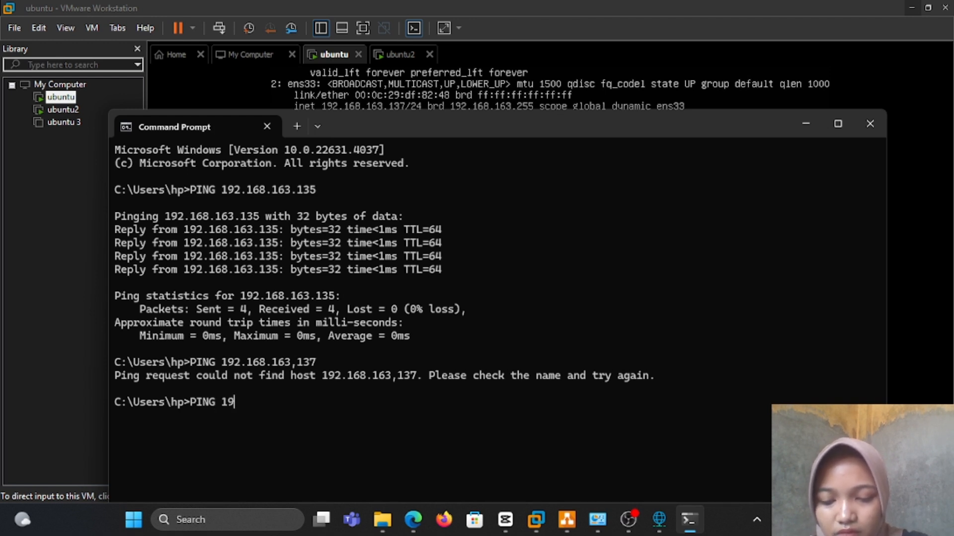
{"action": "type", "text": "2"}
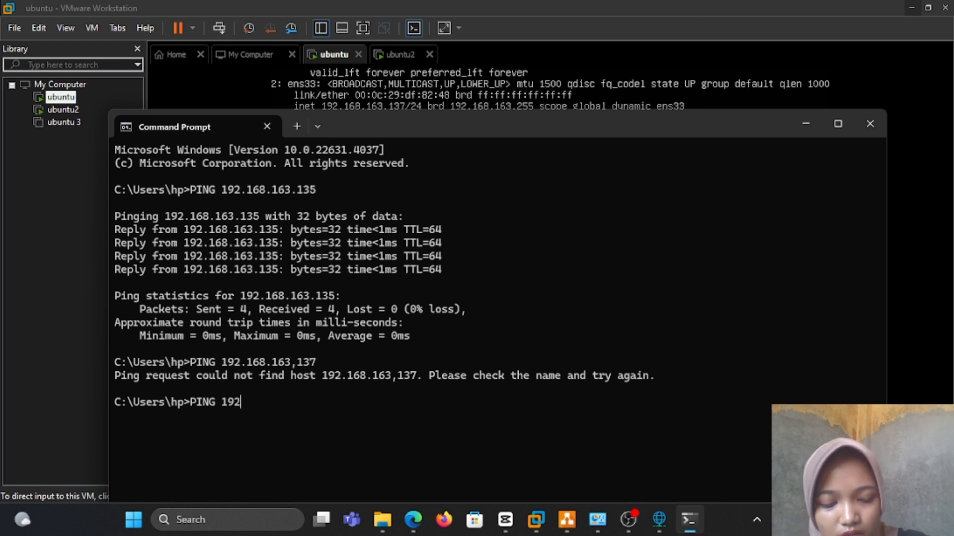
{"action": "type", "text": ".168"}
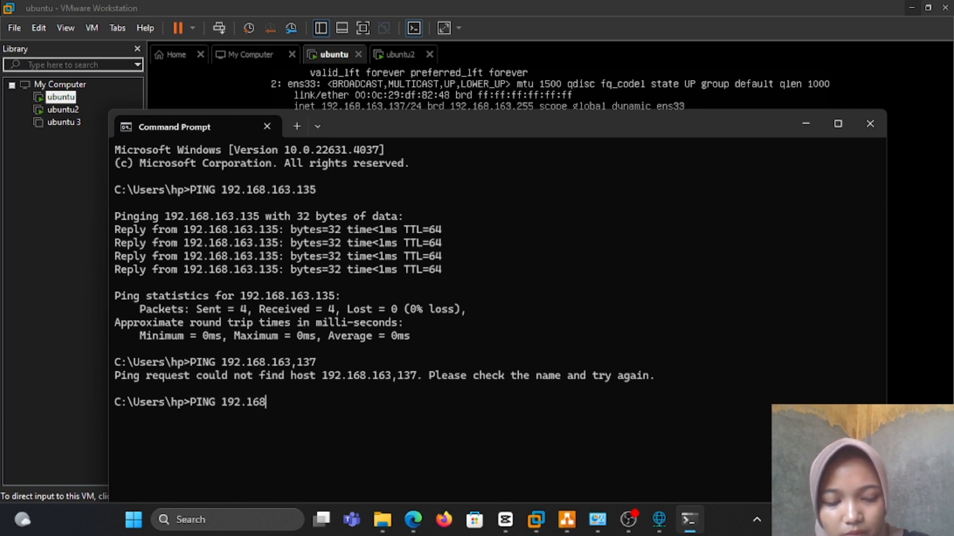
{"action": "type", "text": ".16"}
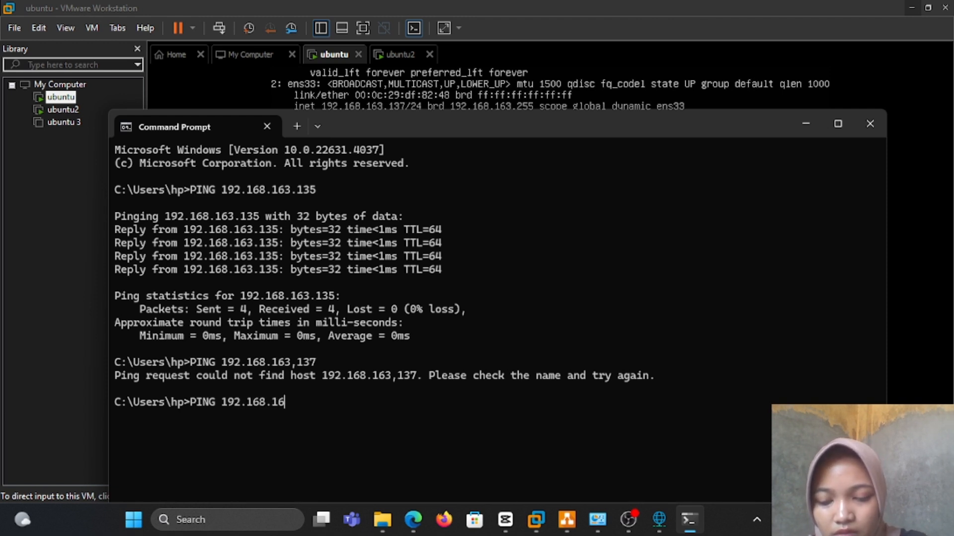
{"action": "type", "text": "3.137"}
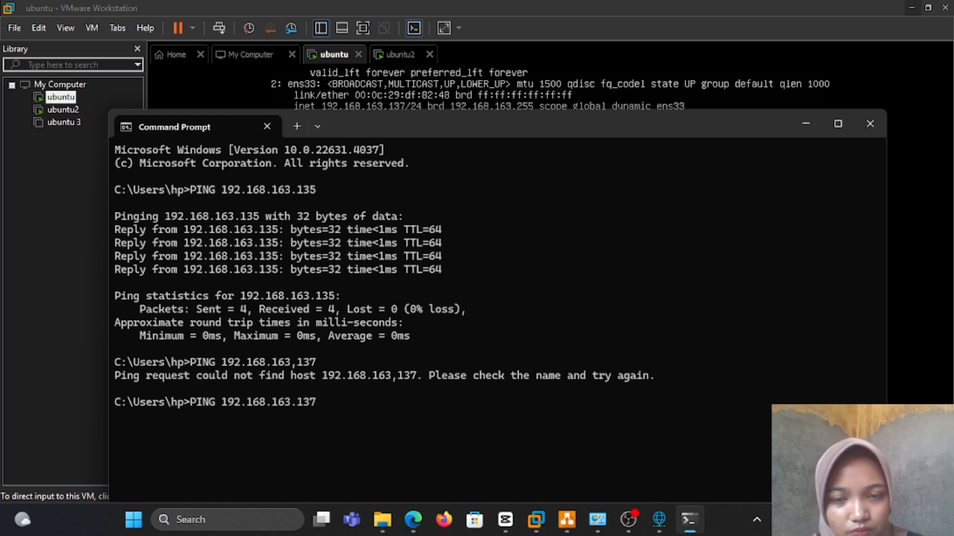
{"action": "key", "text": "Return"}
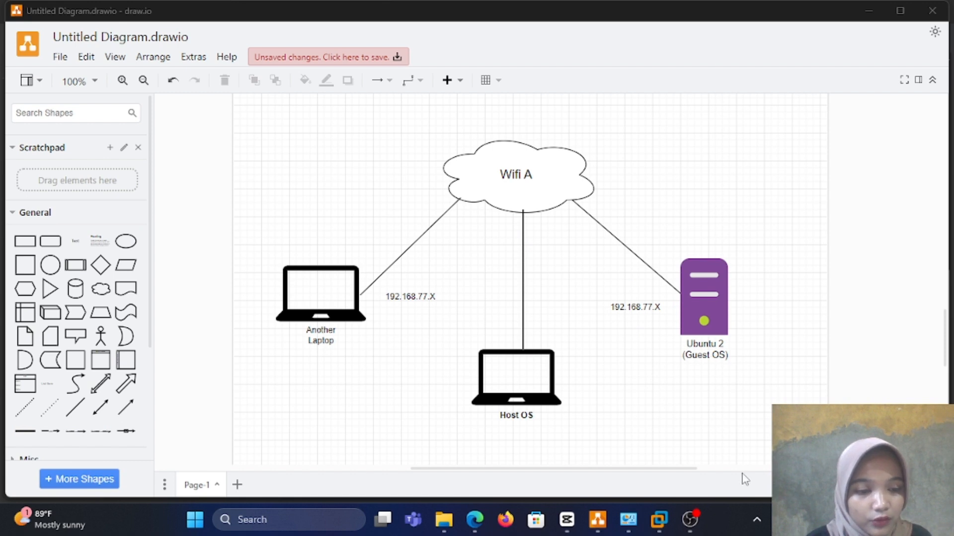
- Check which Wi-Fi network the host uses, view the Wi-Fi adapter's network connection details in Network Connections, and close the dialogs
{"action": "left_click", "coordinate": [832, 520]}
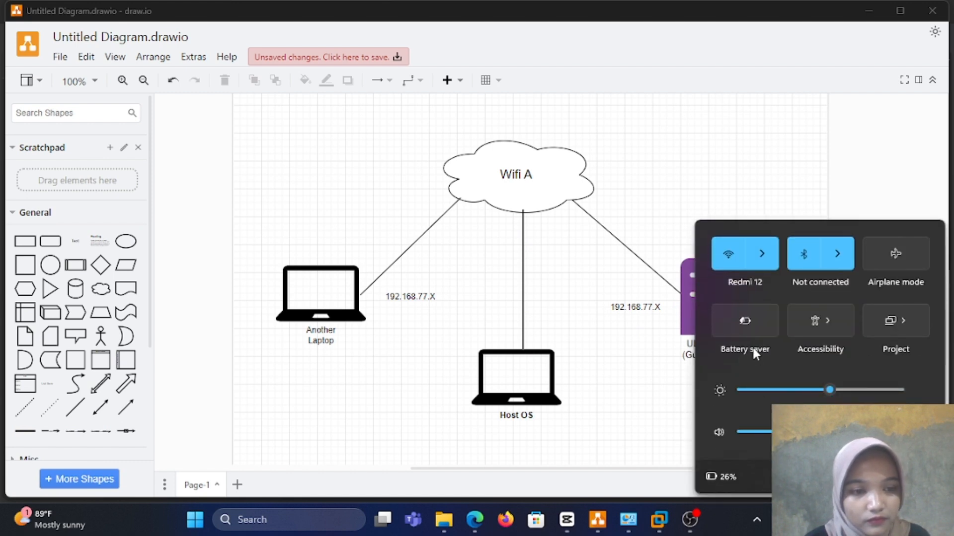
{"action": "left_click", "coordinate": [653, 357]}
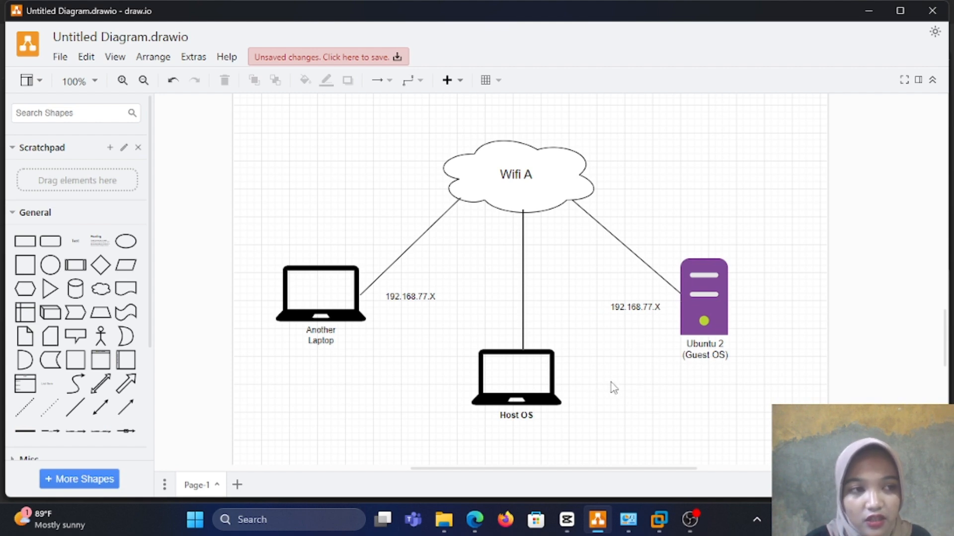
{"action": "left_click", "coordinate": [627, 522]}
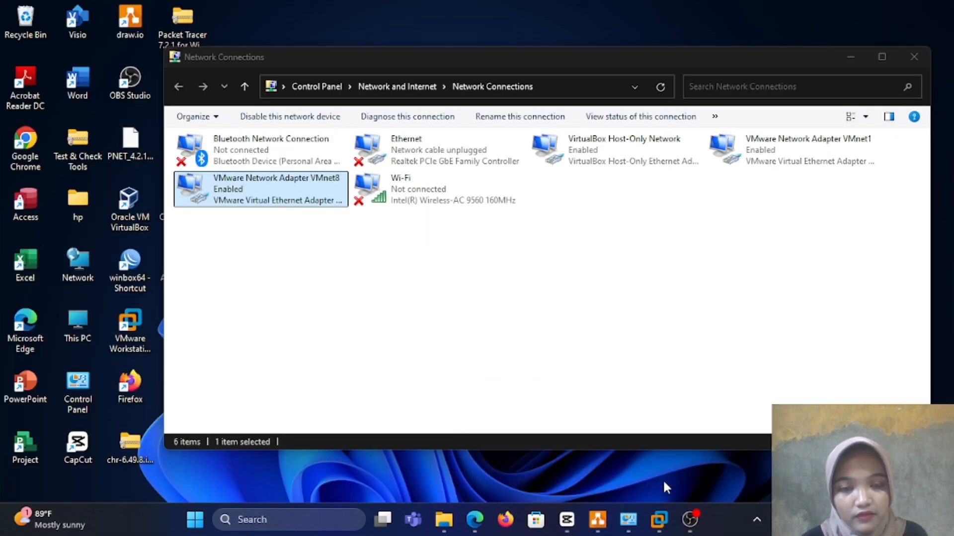
{"action": "left_click", "coordinate": [663, 479]}
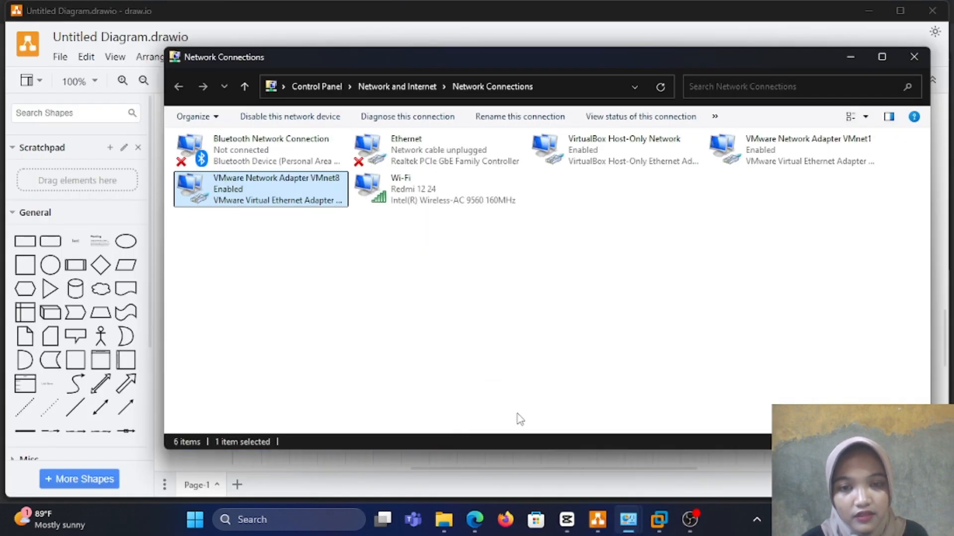
{"action": "left_click", "coordinate": [415, 200]}
{"action": "double_click", "coordinate": [415, 201]}
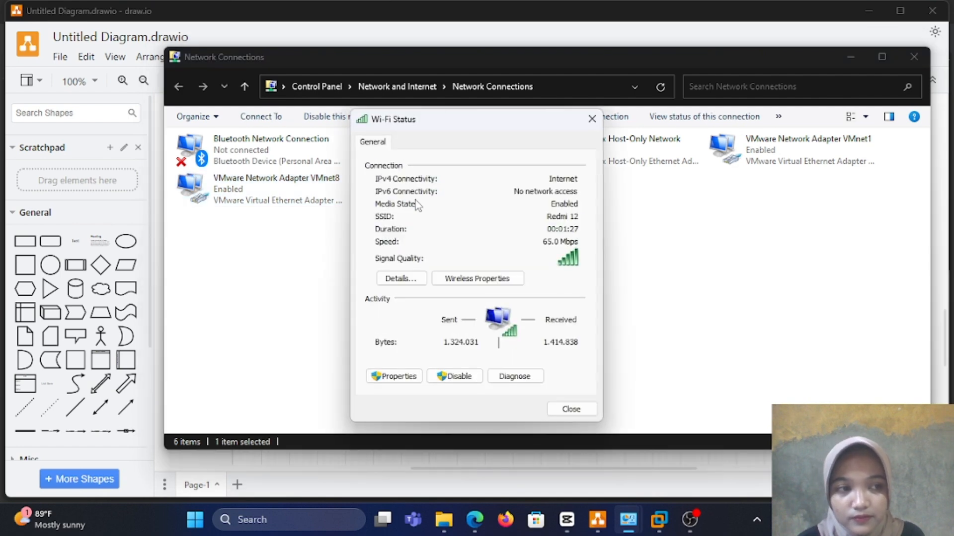
{"action": "left_click", "coordinate": [403, 280]}
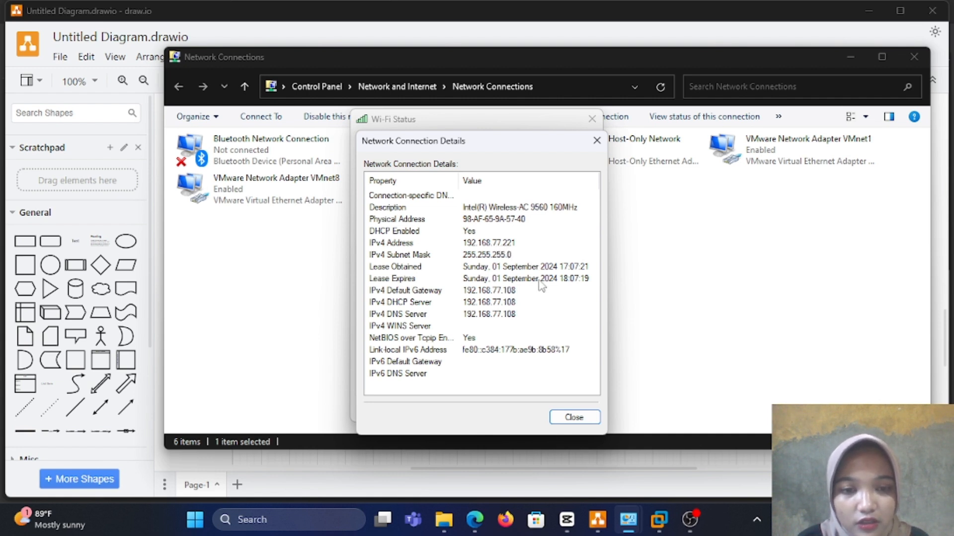
{"action": "left_click", "coordinate": [571, 419]}
{"action": "left_click", "coordinate": [571, 410]}
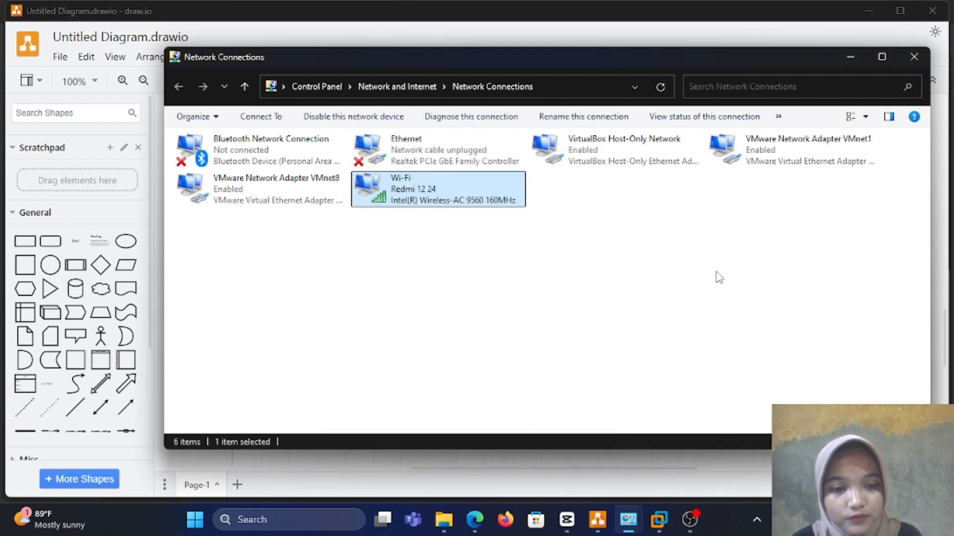
- Return to the draw.io network diagram and examine how Wifi A links the other laptop, the Host OS and Ubuntu 2
{"action": "left_click", "coordinate": [735, 458]}
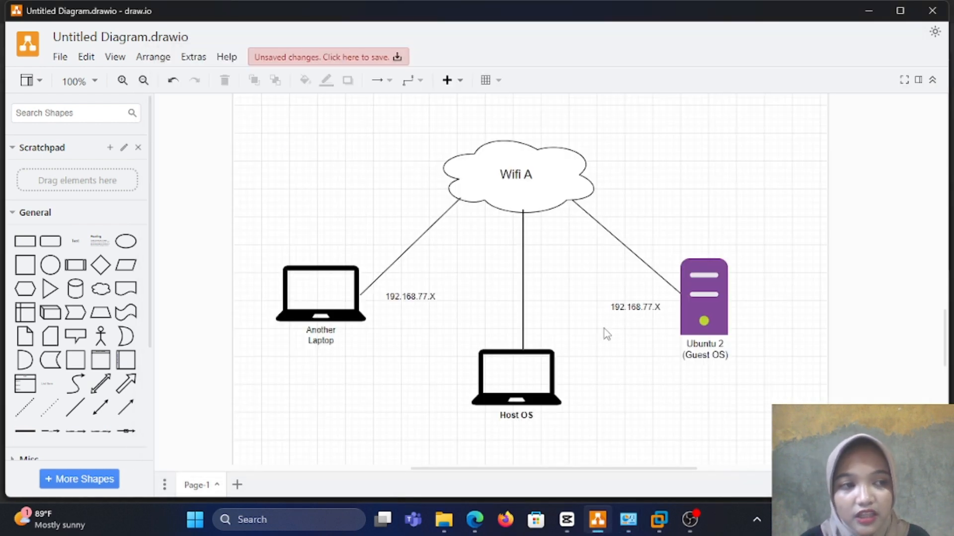
{"action": "mouse_move", "coordinate": [589, 318]}
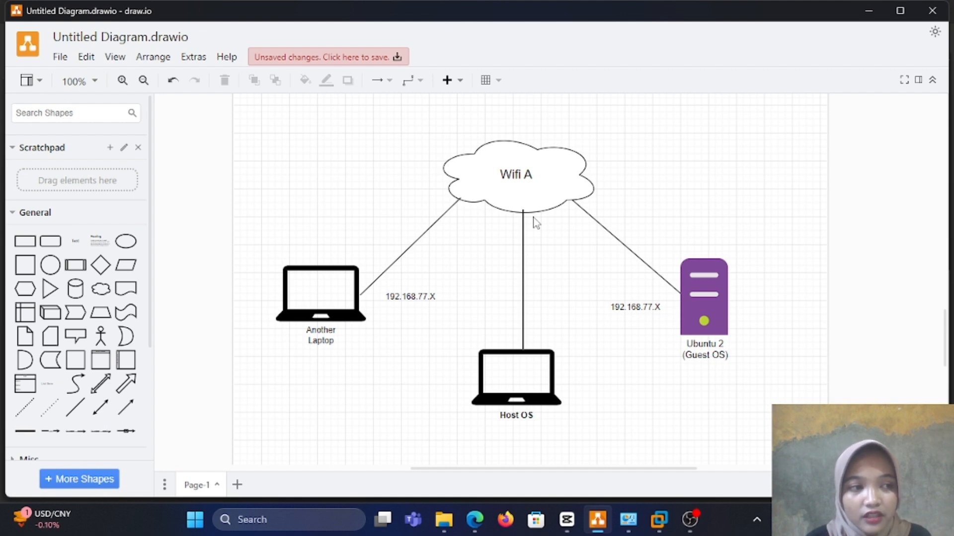
{"action": "mouse_move", "coordinate": [558, 228]}
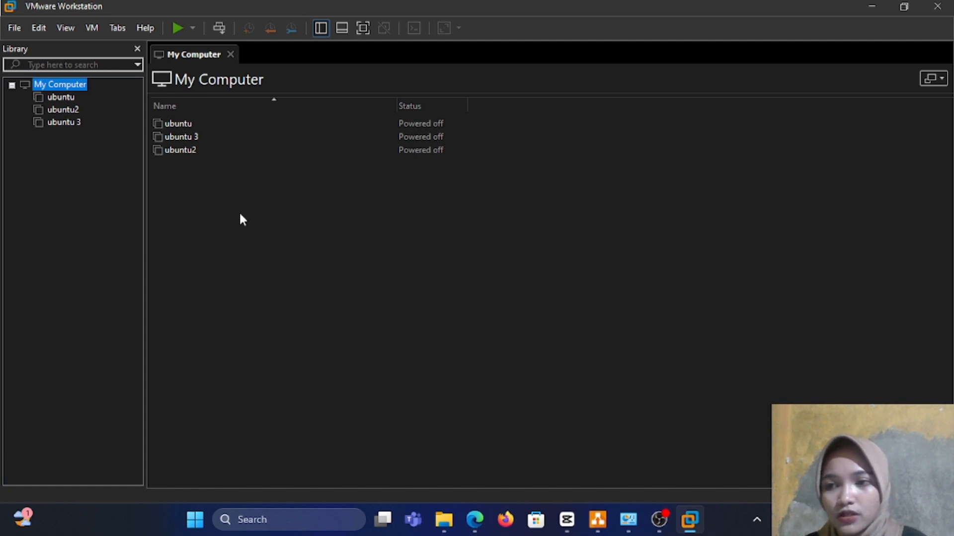
- Open the ubuntu virtual machine's settings in VMware Workstation, examine the Network Adapter's connection options, and accept the dialog
{"action": "left_click", "coordinate": [69, 99]}
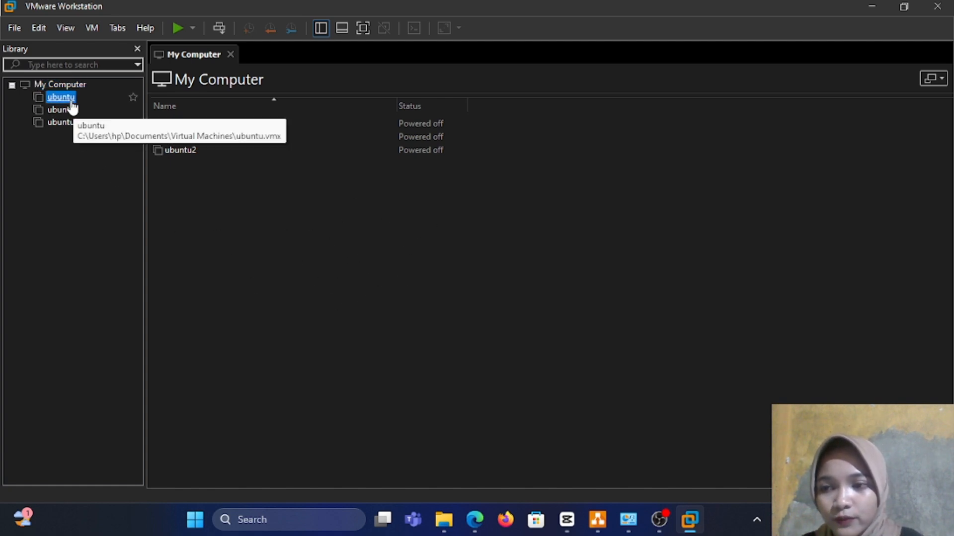
{"action": "right_click", "coordinate": [72, 103]}
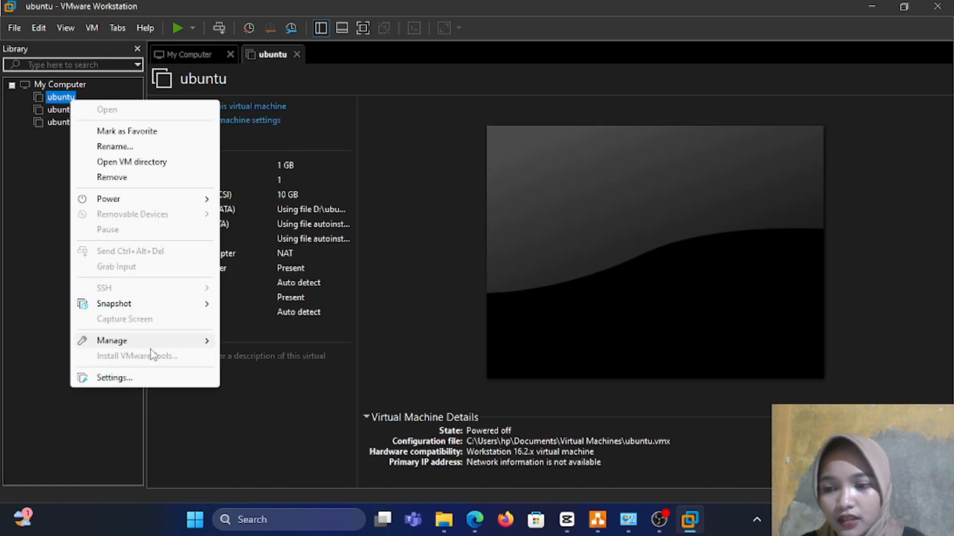
{"action": "left_click", "coordinate": [114, 378]}
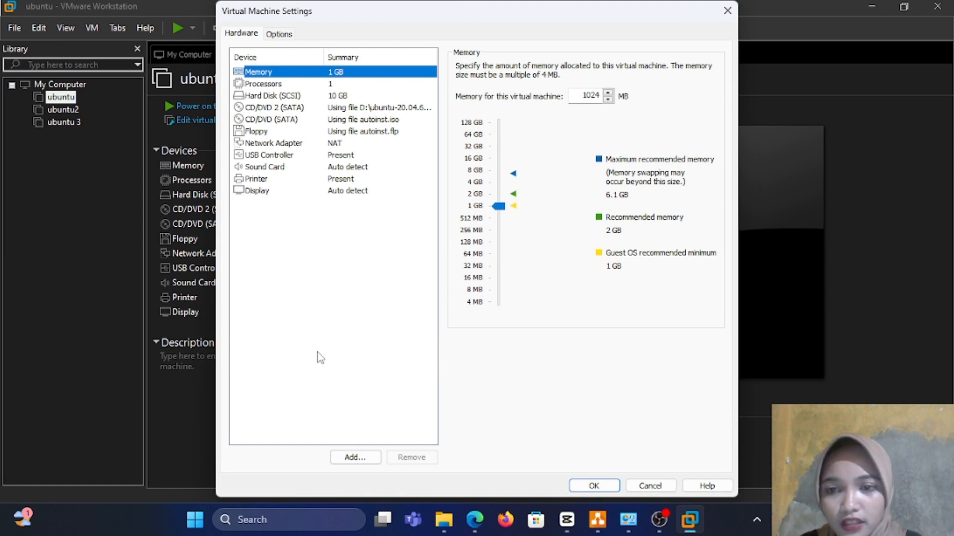
{"action": "left_click", "coordinate": [274, 144]}
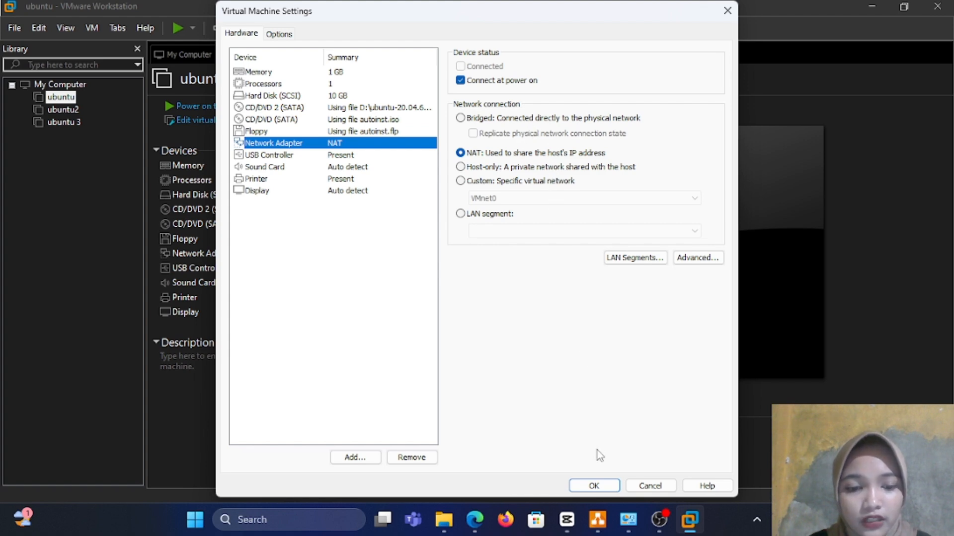
{"action": "left_click", "coordinate": [595, 488]}
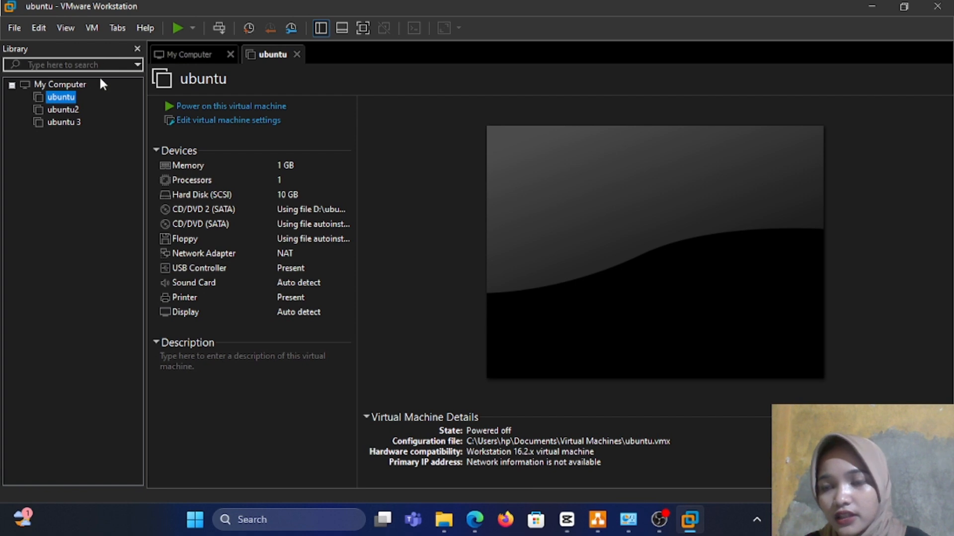
- Open the Virtual Network Editor, unlock it with administrator privileges, and view the list of virtual networks
{"action": "left_click", "coordinate": [39, 26]}
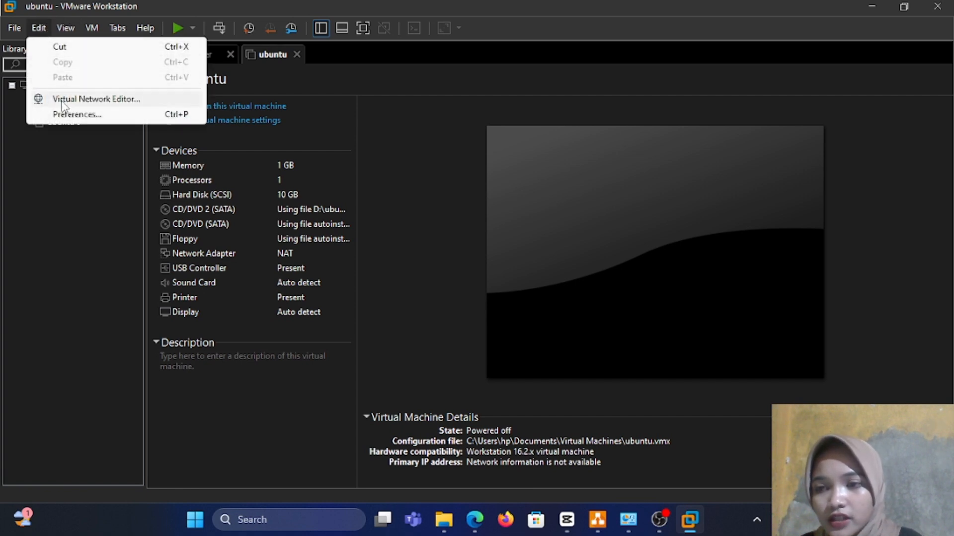
{"action": "left_click", "coordinate": [107, 99]}
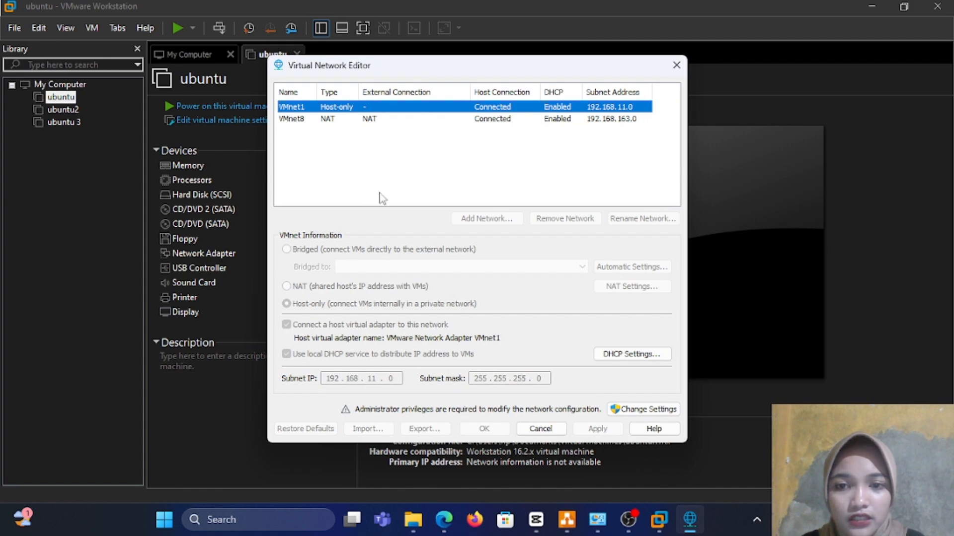
{"action": "left_click", "coordinate": [644, 410]}
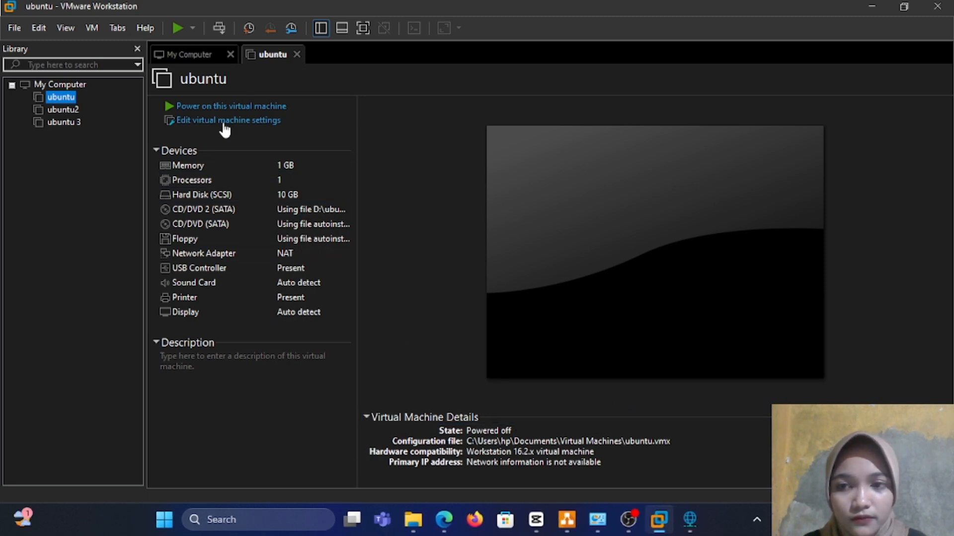
{"action": "left_click", "coordinate": [39, 28]}
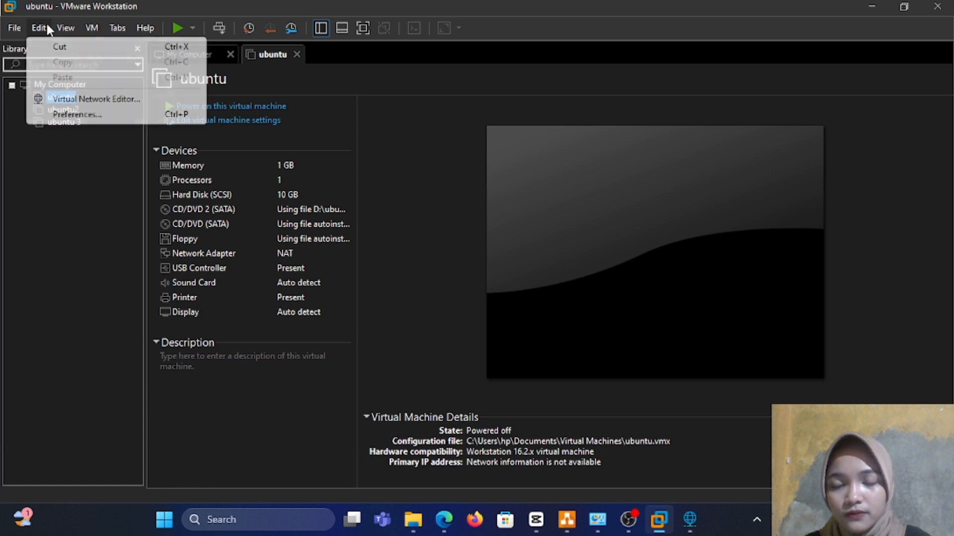
{"action": "left_click", "coordinate": [77, 101]}
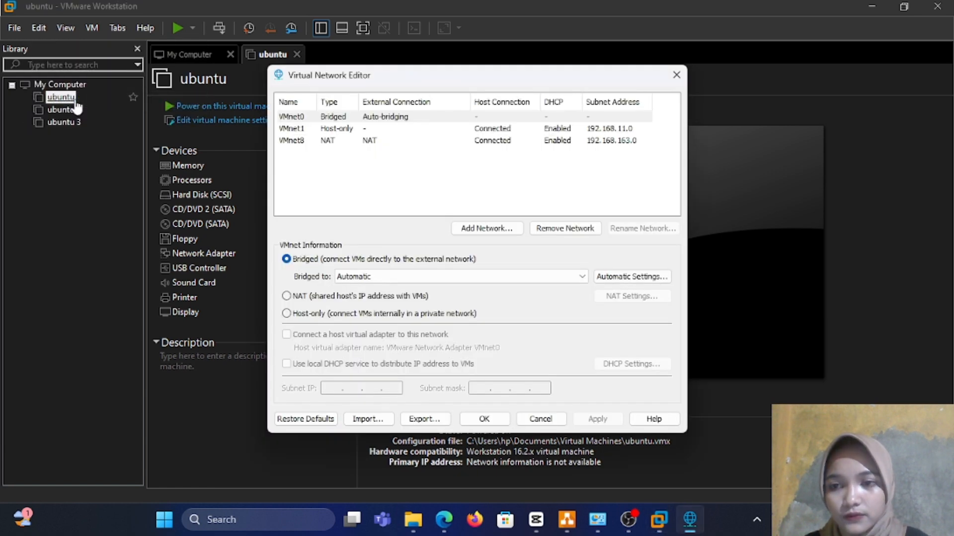
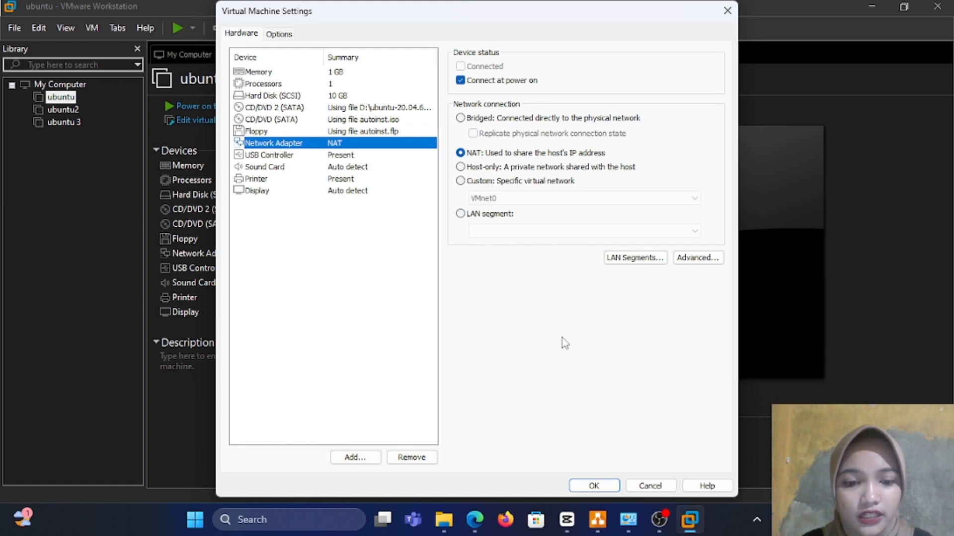
- Accept the ubuntu machine's settings, and bridge VMnet0 to Intel(R) Wireless-AC 9560 160MHz in the Virtual Network Editor with administrator privileges
{"action": "left_click", "coordinate": [585, 488]}
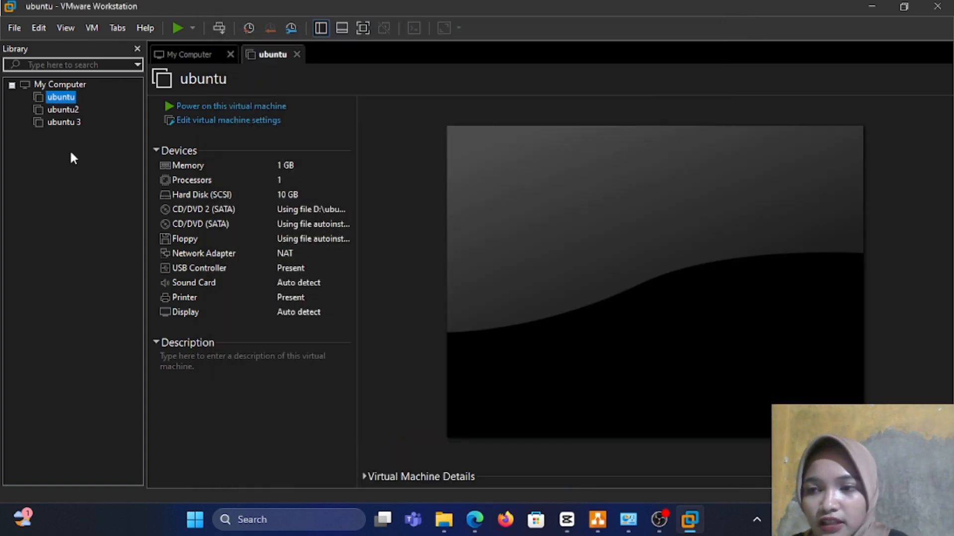
{"action": "left_click", "coordinate": [35, 29]}
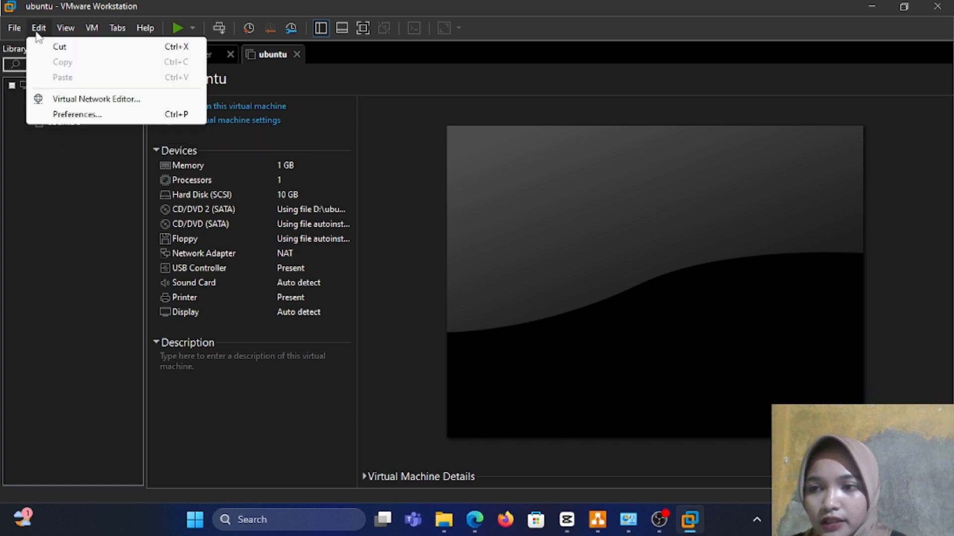
{"action": "left_click", "coordinate": [59, 100]}
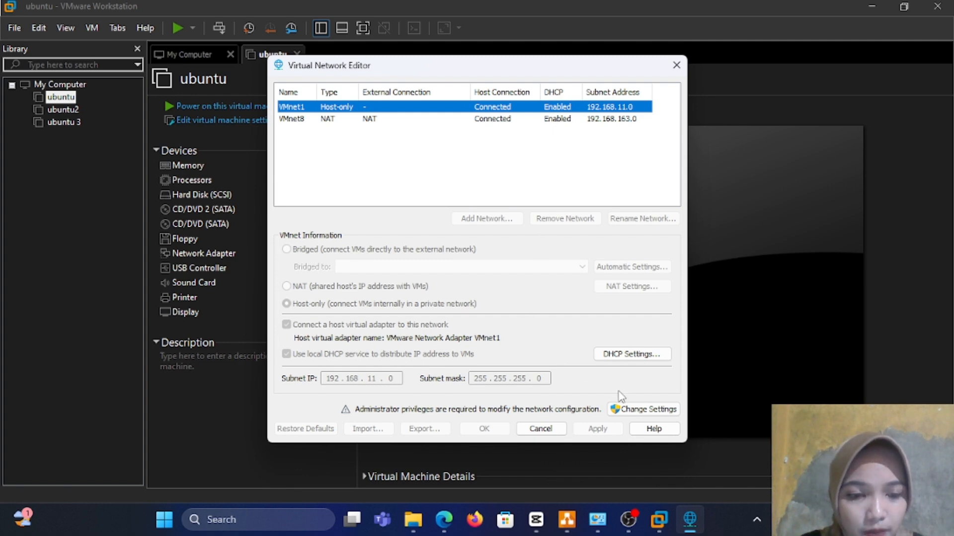
{"action": "left_click", "coordinate": [635, 410]}
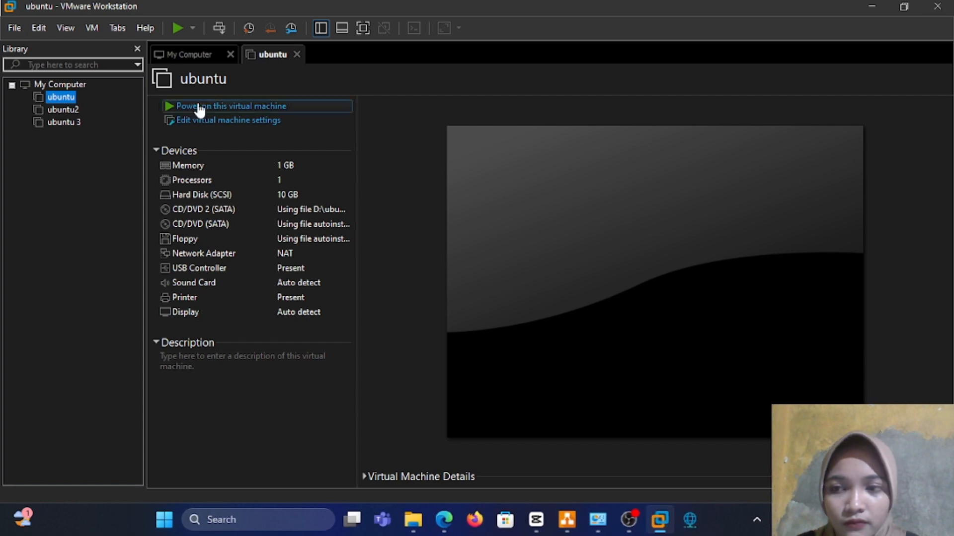
{"action": "left_click", "coordinate": [38, 27]}
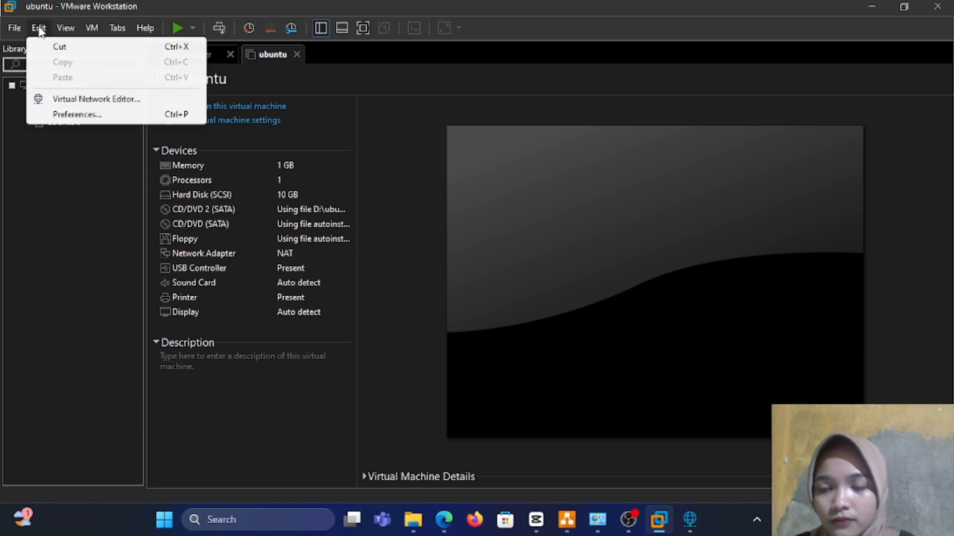
{"action": "left_click", "coordinate": [88, 98]}
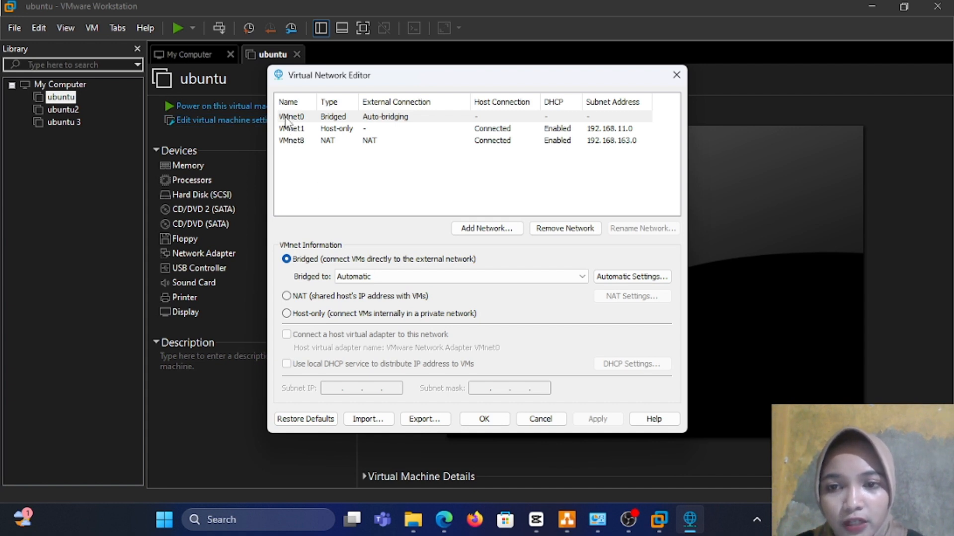
{"action": "left_click", "coordinate": [308, 119]}
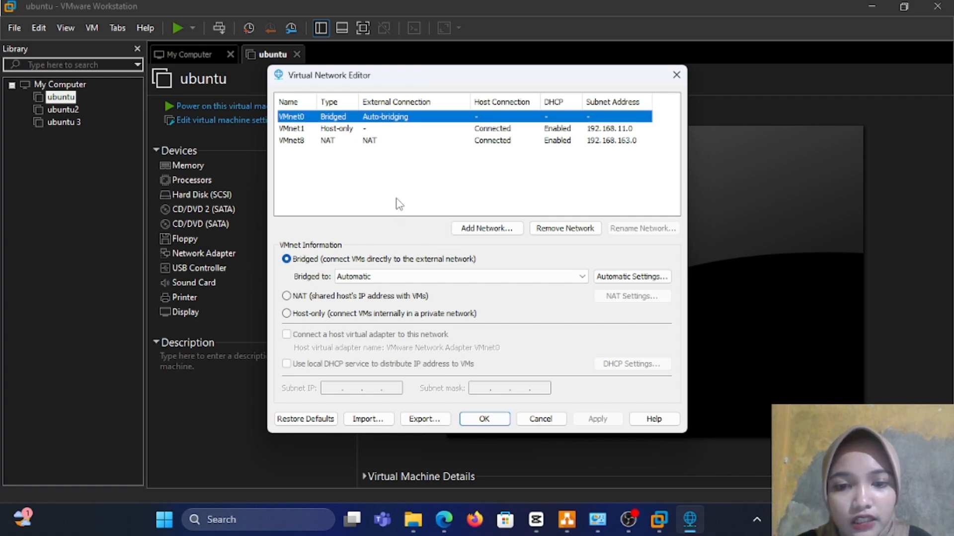
{"action": "left_click", "coordinate": [579, 277]}
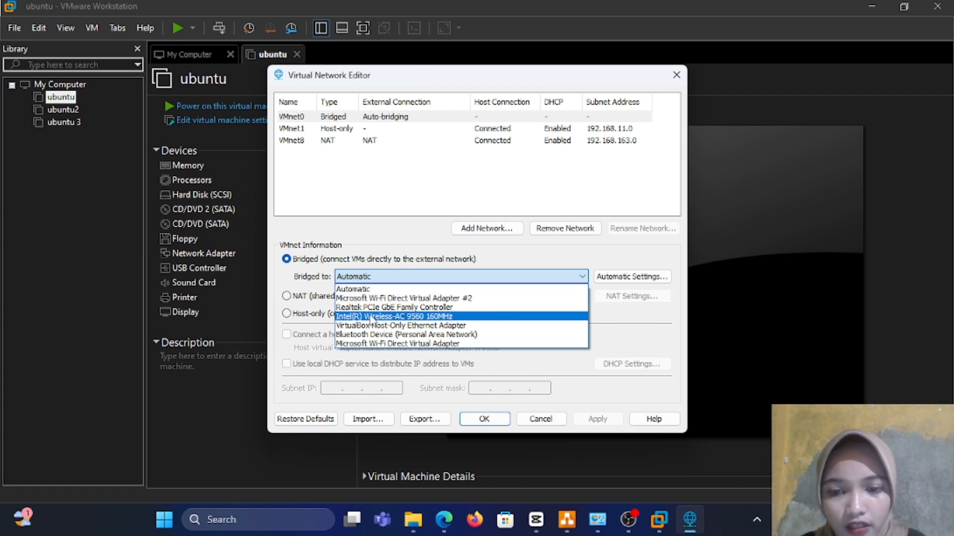
{"action": "left_click", "coordinate": [373, 317]}
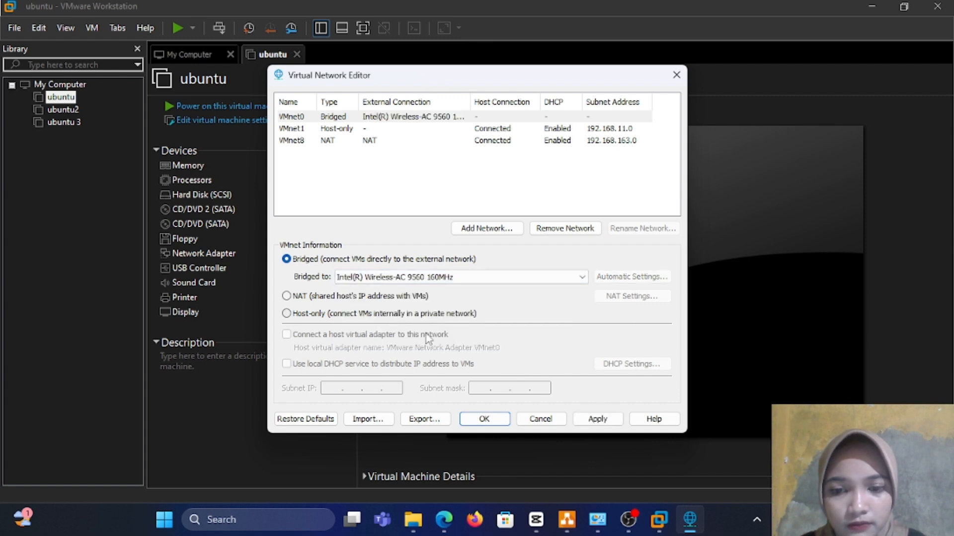
{"action": "left_click", "coordinate": [484, 420]}
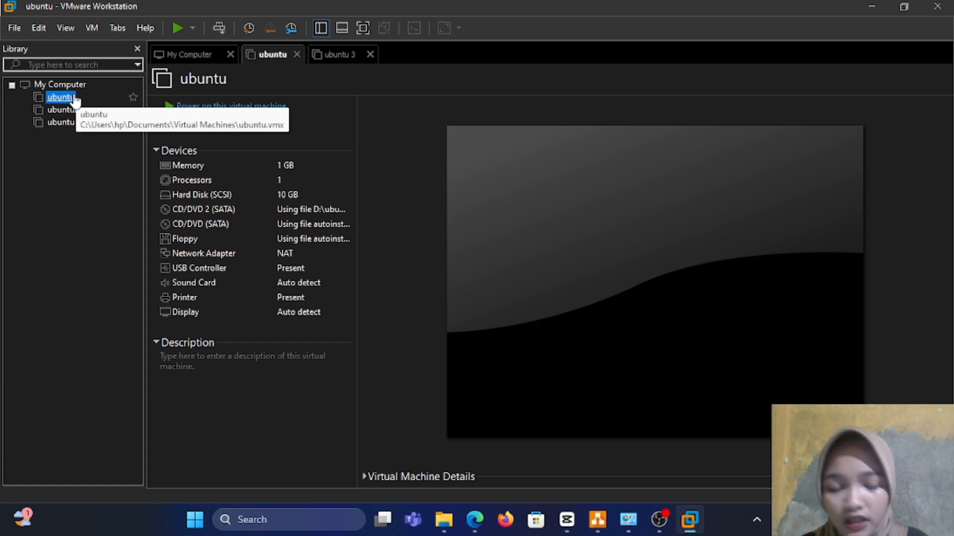
- Set the ubuntu virtual machine's Network Adapter to Bridged: Connected directly to the physical network, and power the machine on
{"action": "right_click", "coordinate": [74, 98]}
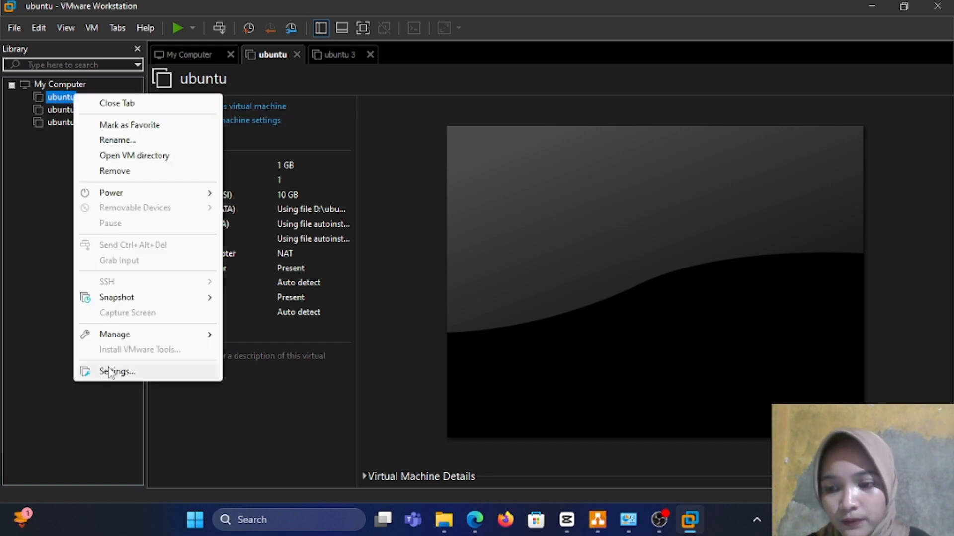
{"action": "left_click", "coordinate": [130, 373]}
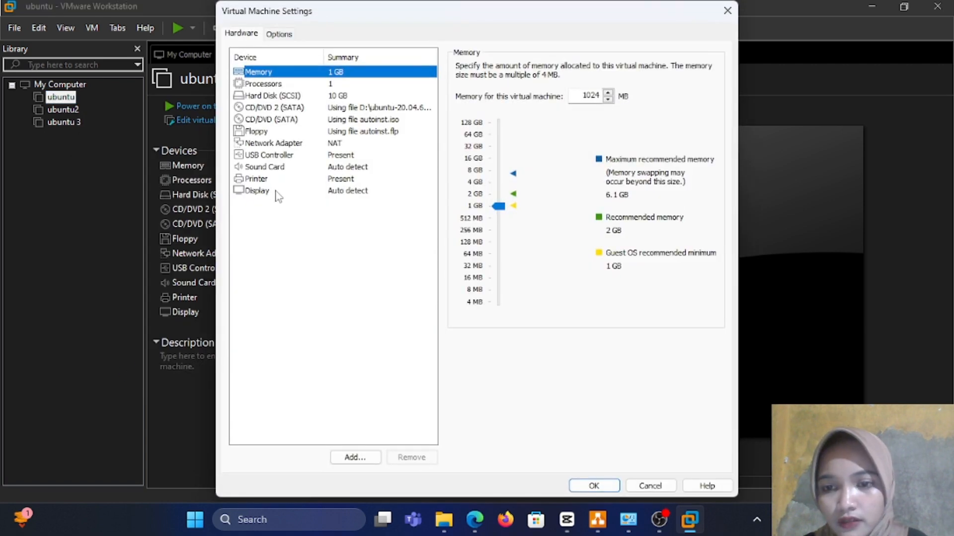
{"action": "left_click", "coordinate": [279, 144]}
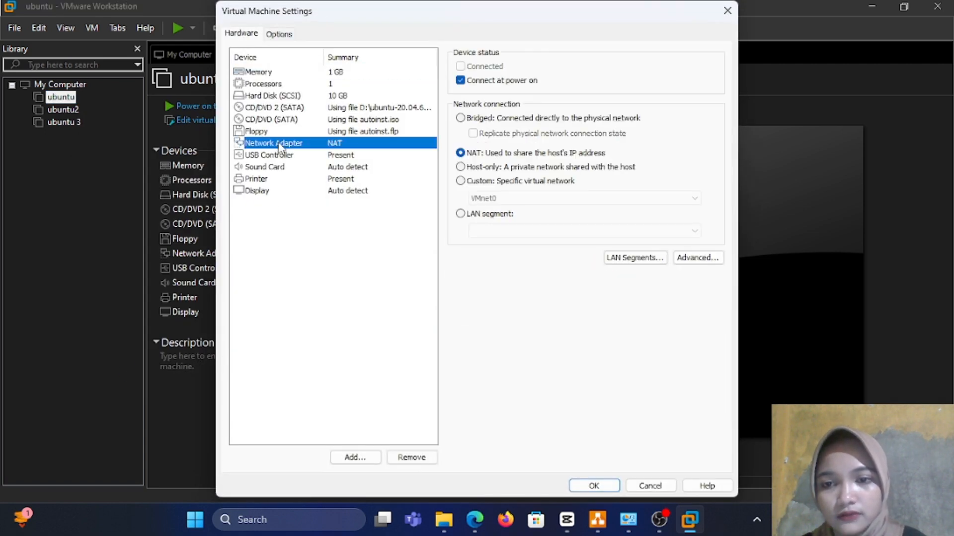
{"action": "left_click", "coordinate": [460, 119]}
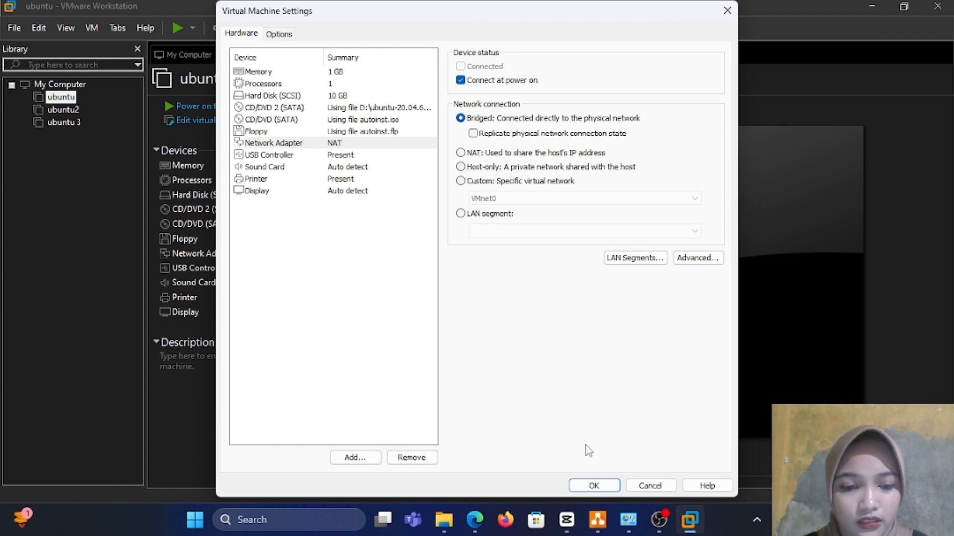
{"action": "left_click", "coordinate": [592, 484]}
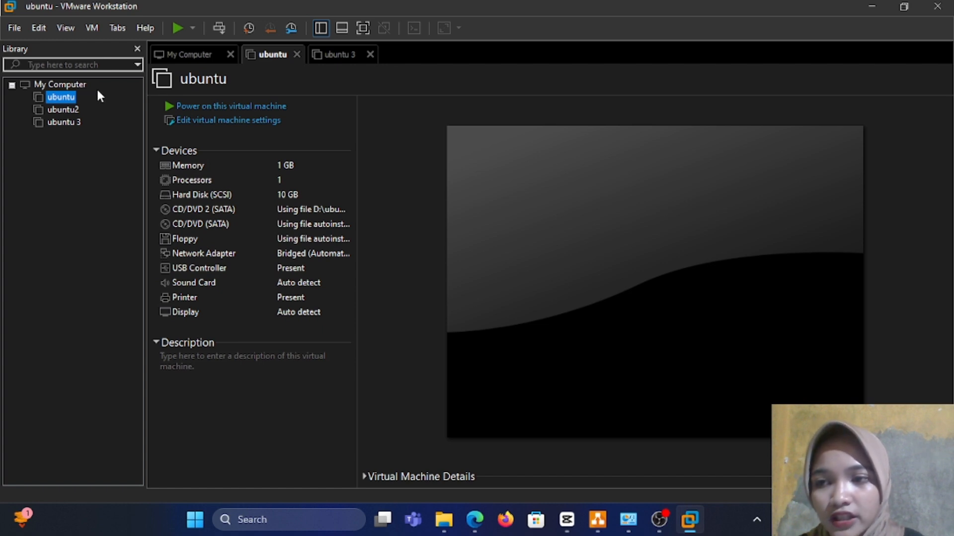
{"action": "left_click", "coordinate": [185, 33]}
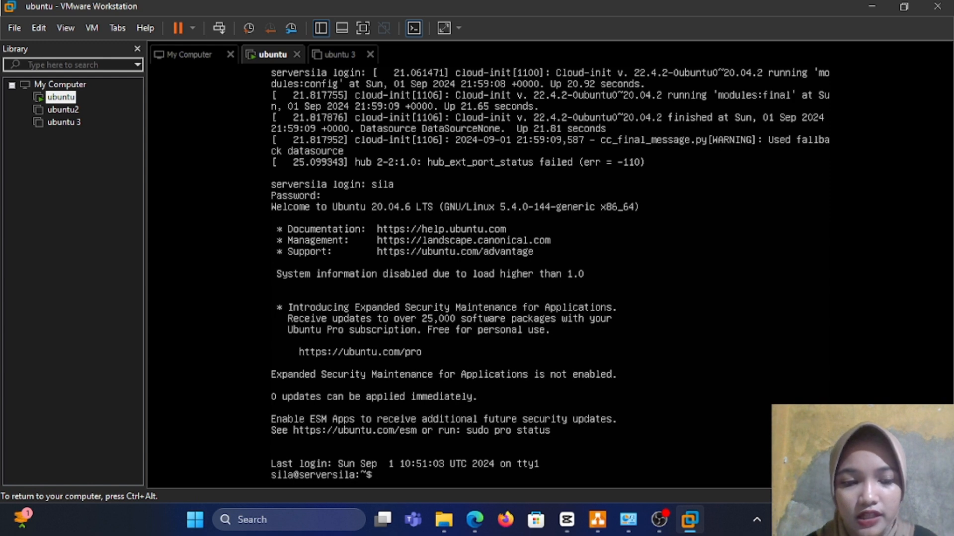
- Release the DHCP lease in the ubuntu guest with sudo dhclient -r ens33, entering the account password for sudo
{"action": "key", "text": "Return"}
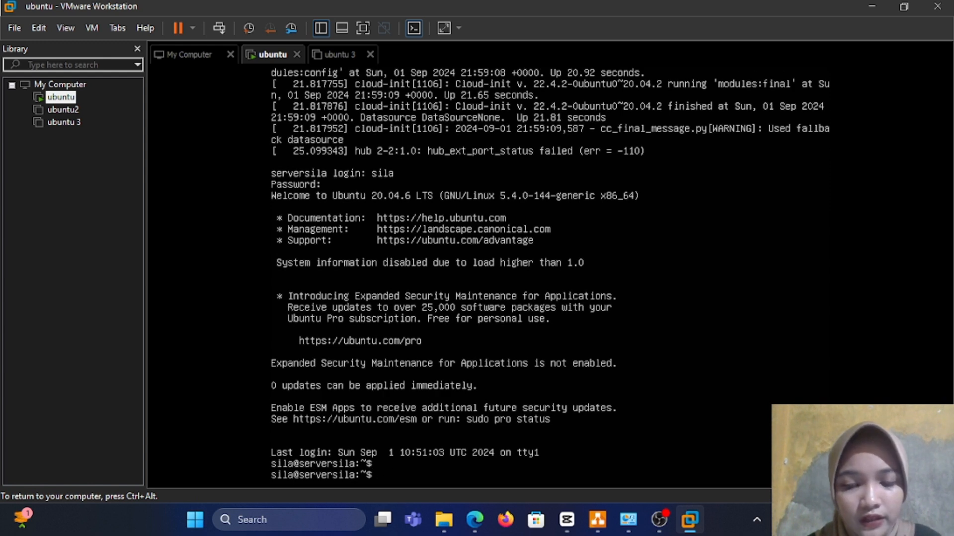
{"action": "type", "text": "sudo"}
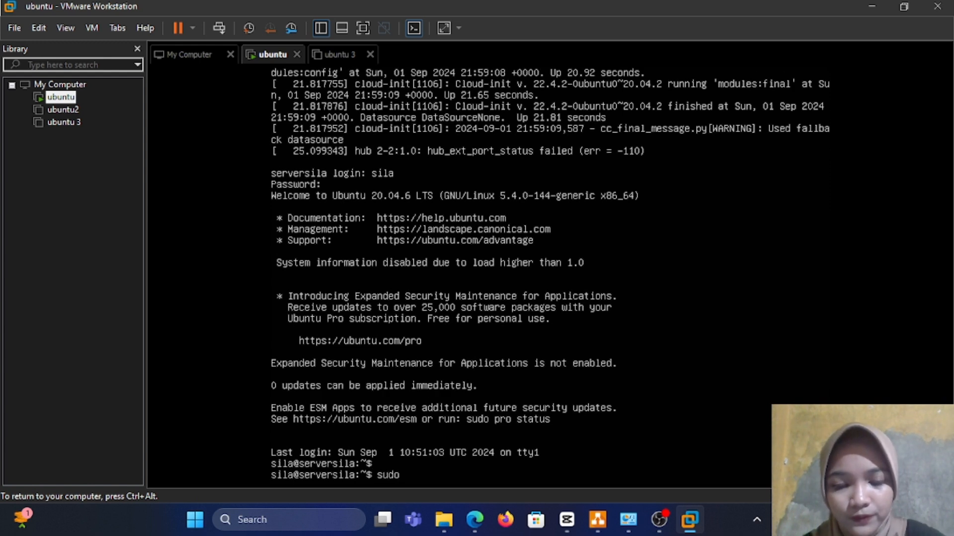
{"action": "type", "text": " dhcl"}
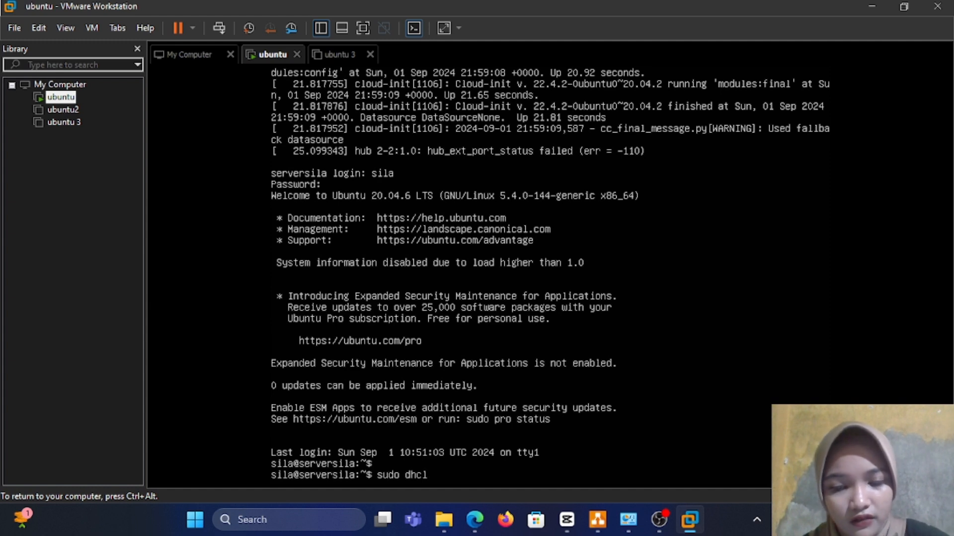
{"action": "type", "text": "ien"}
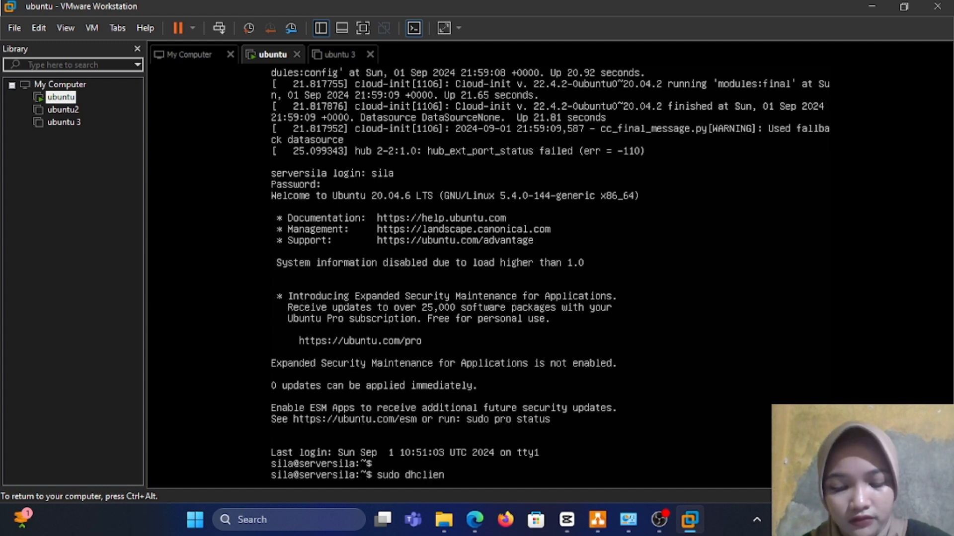
{"action": "type", "text": "t -"}
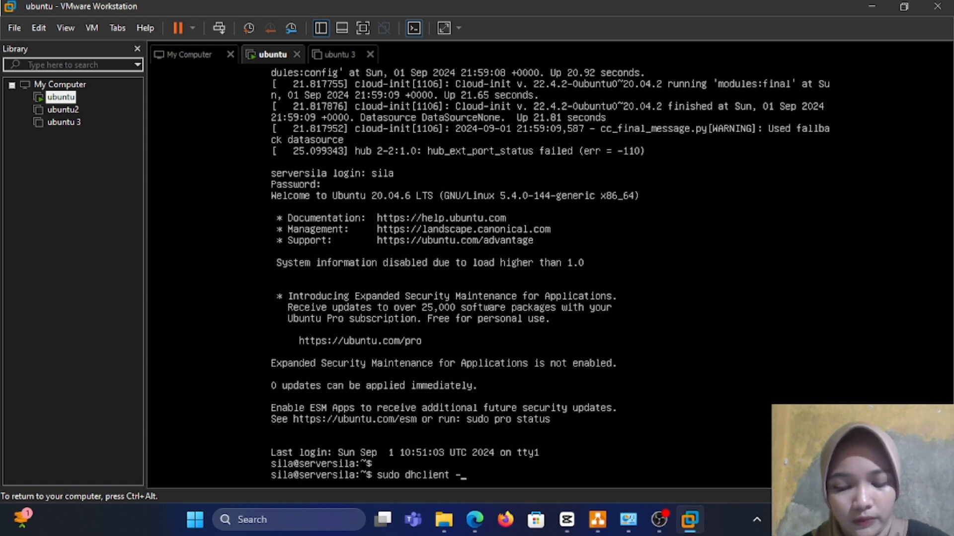
{"action": "type", "text": "r ens33"}
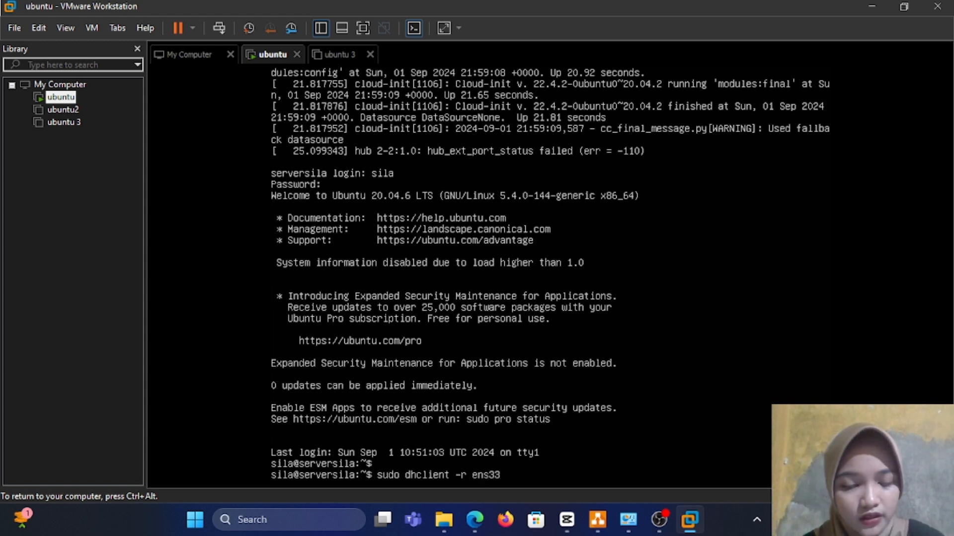
{"action": "key", "text": "Return"}
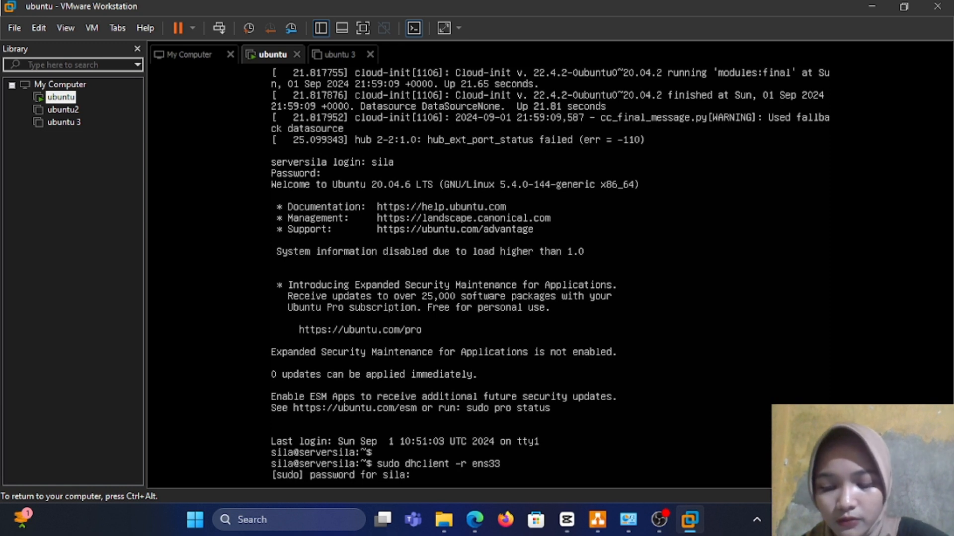
{"action": "key", "text": "Return"}
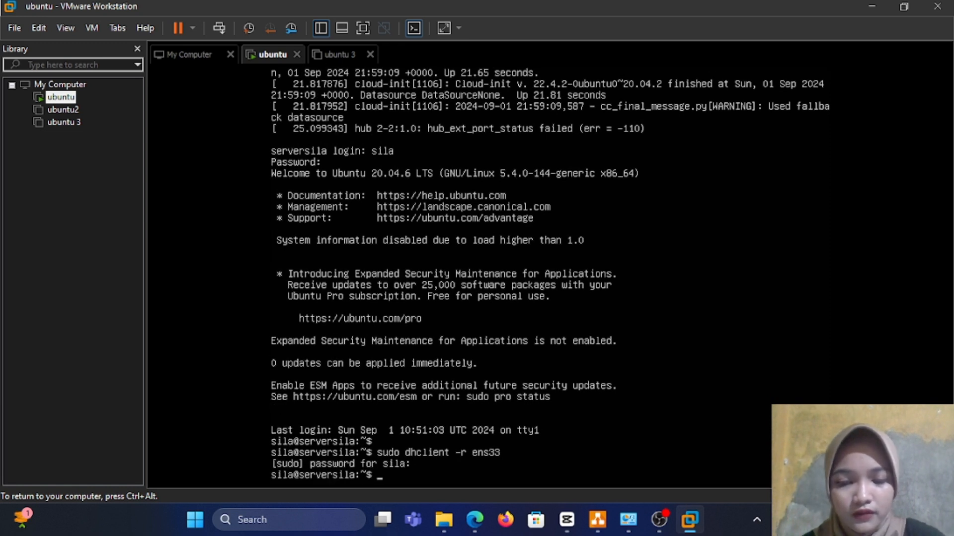
- Request a new DHCP lease for the guest's network interface with sudo dhclient ens33
{"action": "type", "text": "su"}
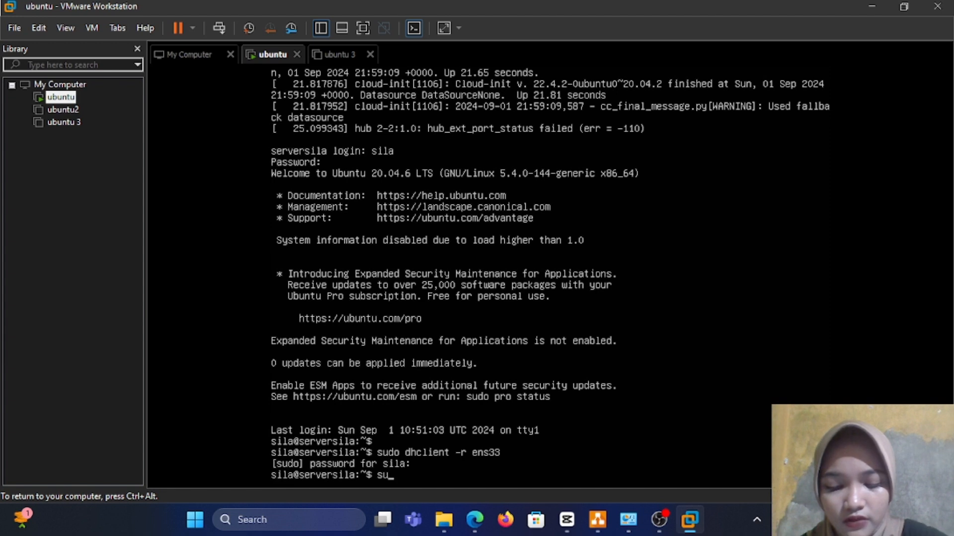
{"action": "type", "text": "do dh"}
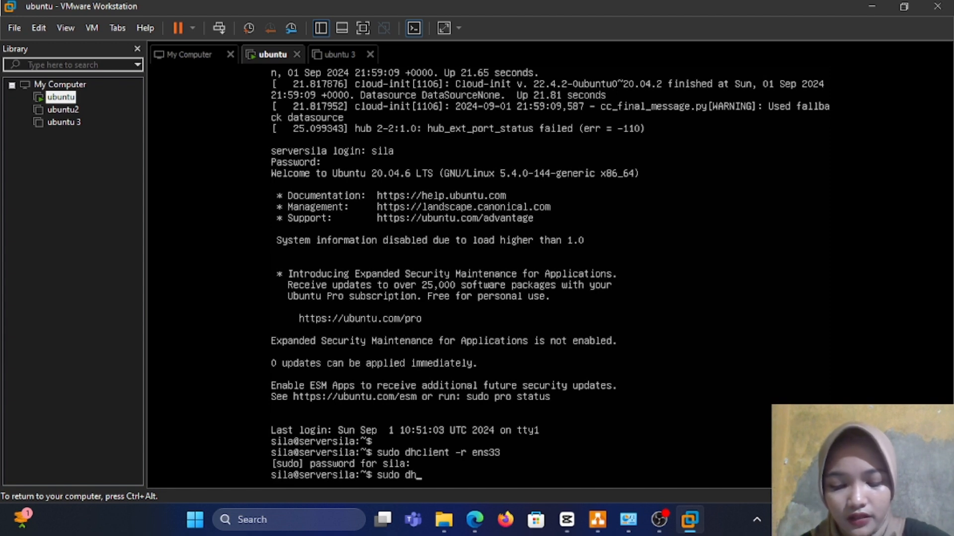
{"action": "type", "text": "clie"}
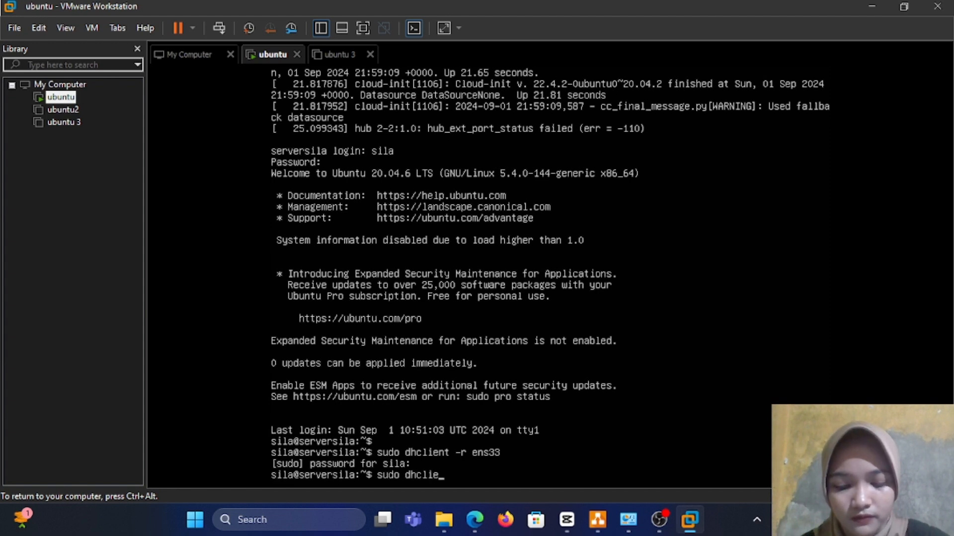
{"action": "type", "text": "nt ens33"}
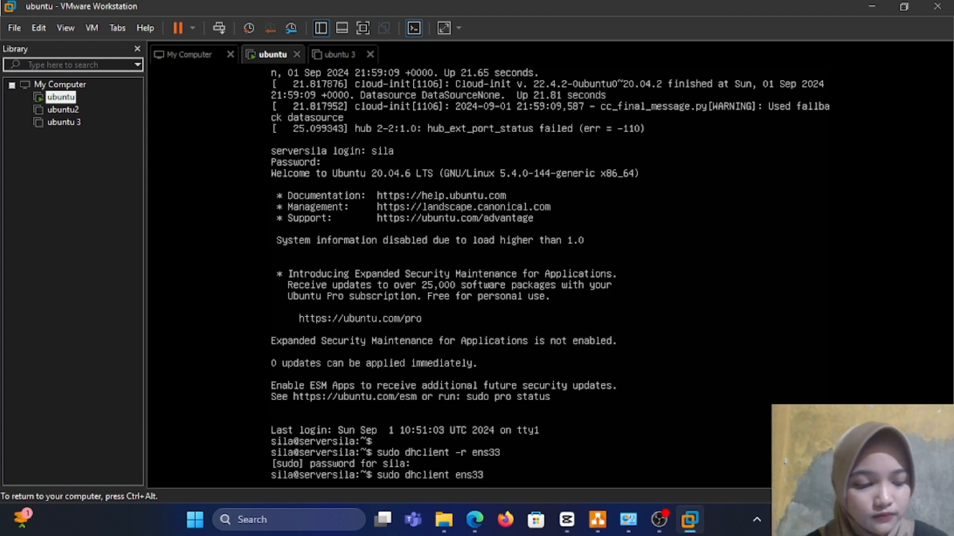
{"action": "key", "text": "Return"}
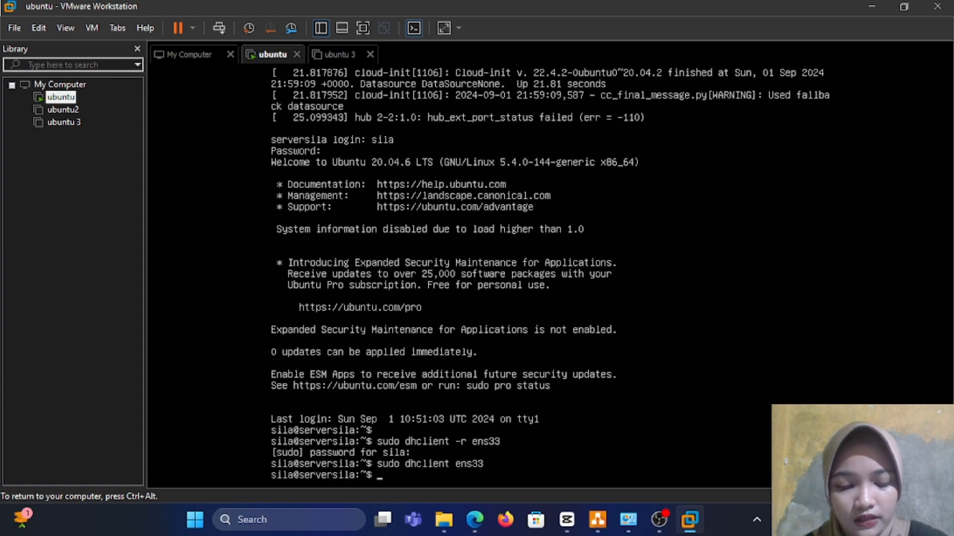
- List the ubuntu guest's network interfaces and IP addresses with ip a
{"action": "type", "text": "ip "}
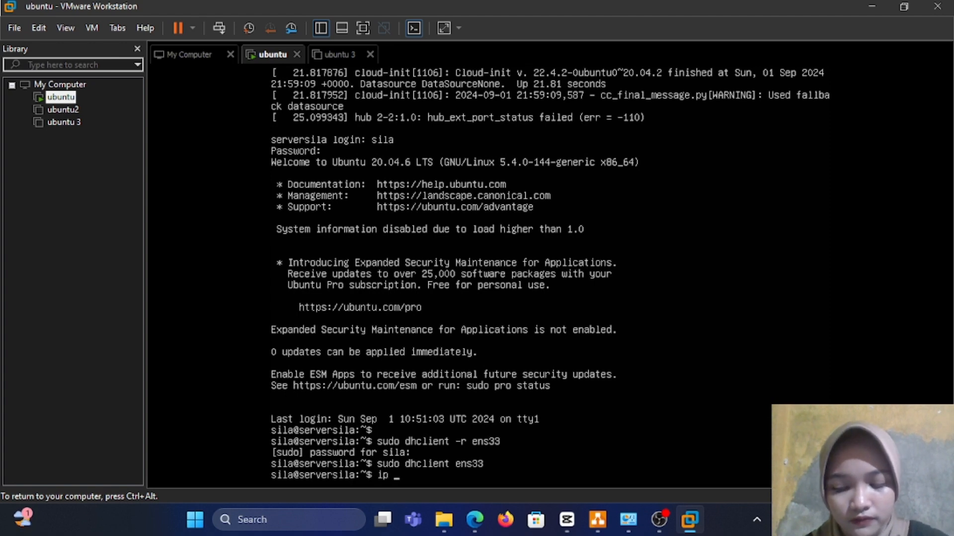
{"action": "type", "text": "a"}
{"action": "key", "text": "Return"}
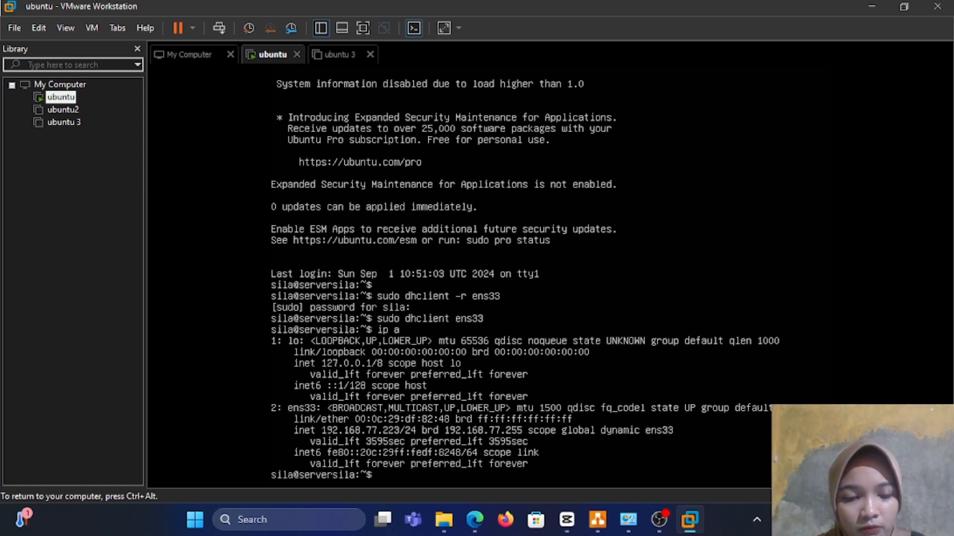
- Switch to the host's Network Connections, check the Wi-Fi adapter's connection details, and return to the ubuntu guest console
{"action": "mouse_move", "coordinate": [627, 529]}
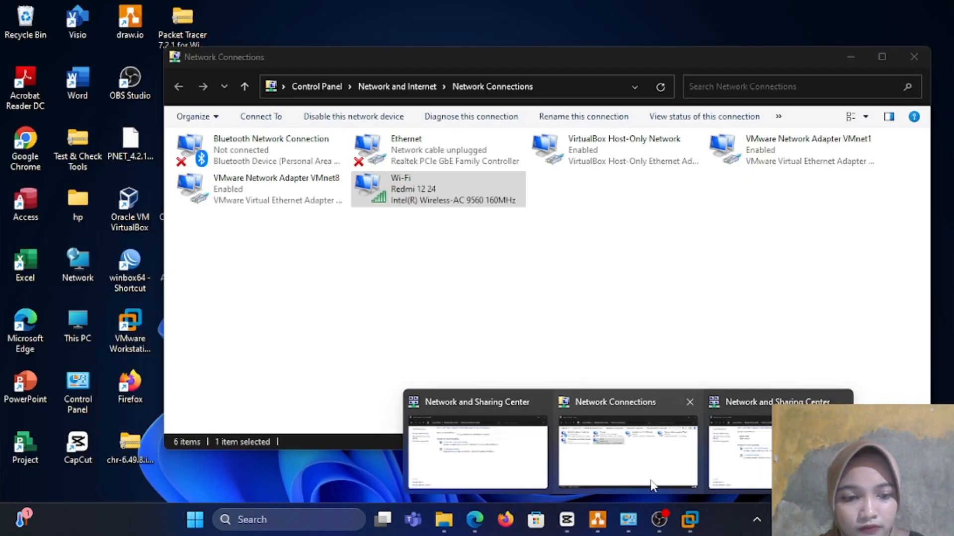
{"action": "left_click", "coordinate": [649, 486]}
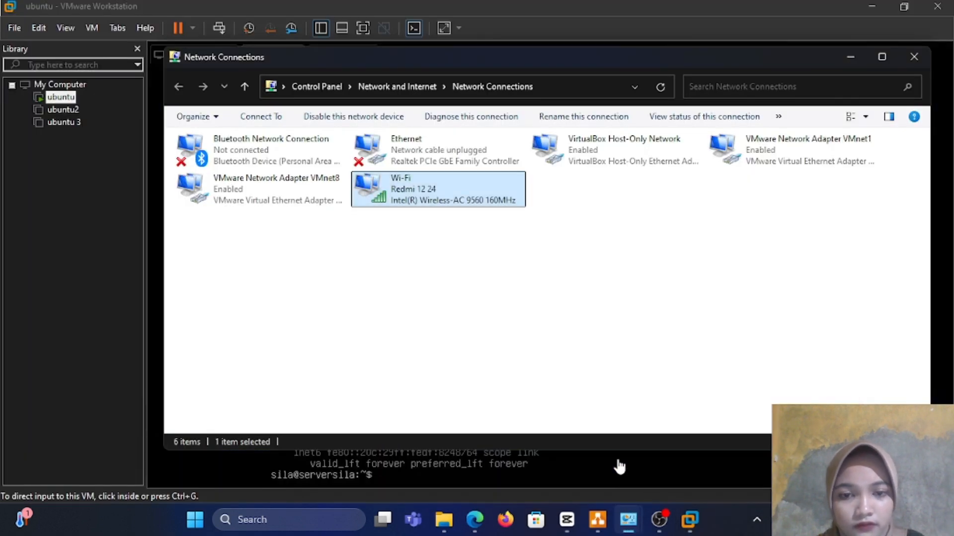
{"action": "double_click", "coordinate": [461, 183]}
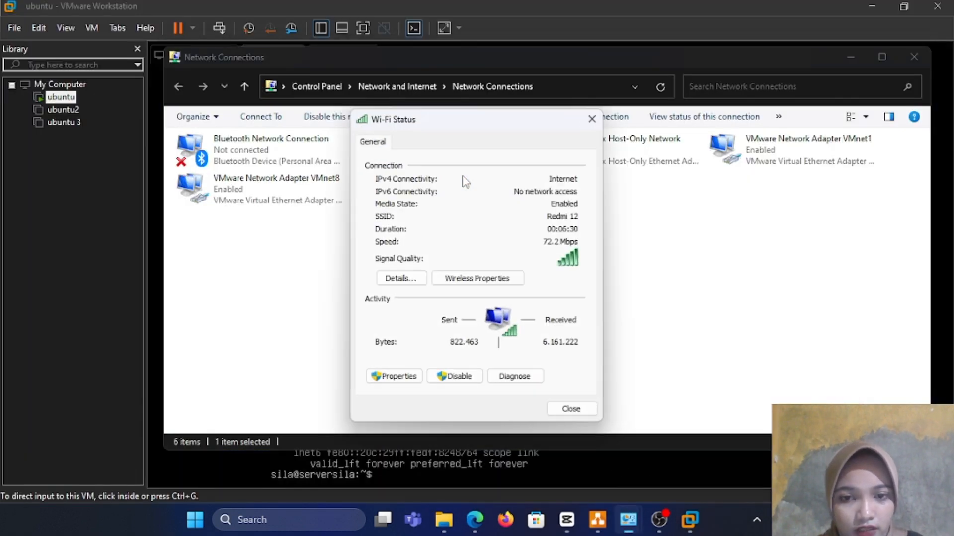
{"action": "left_click", "coordinate": [408, 278]}
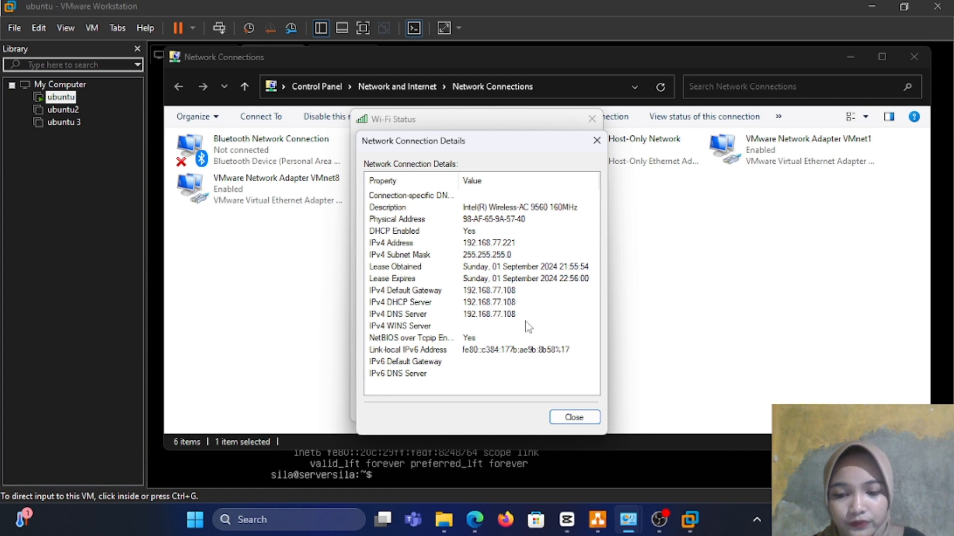
{"action": "left_click", "coordinate": [574, 417]}
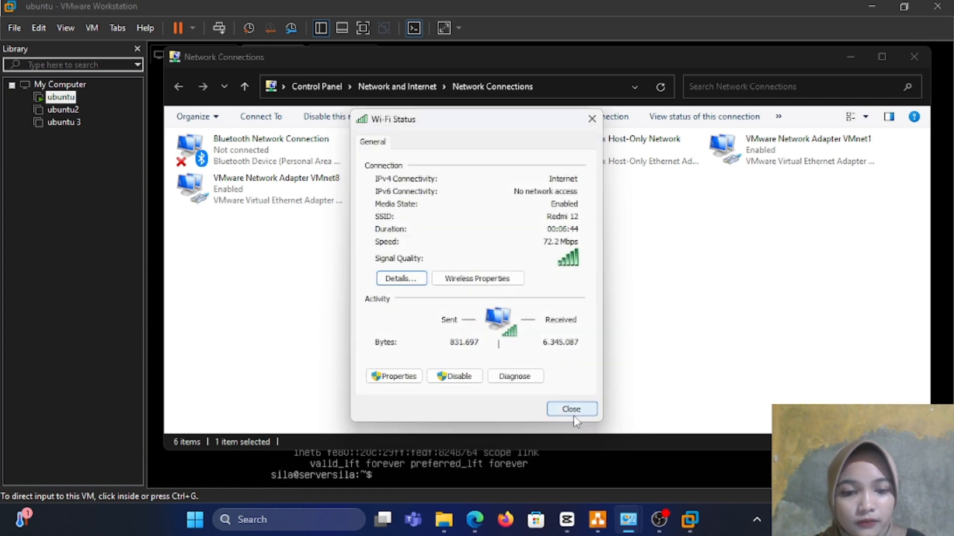
{"action": "left_click", "coordinate": [583, 469]}
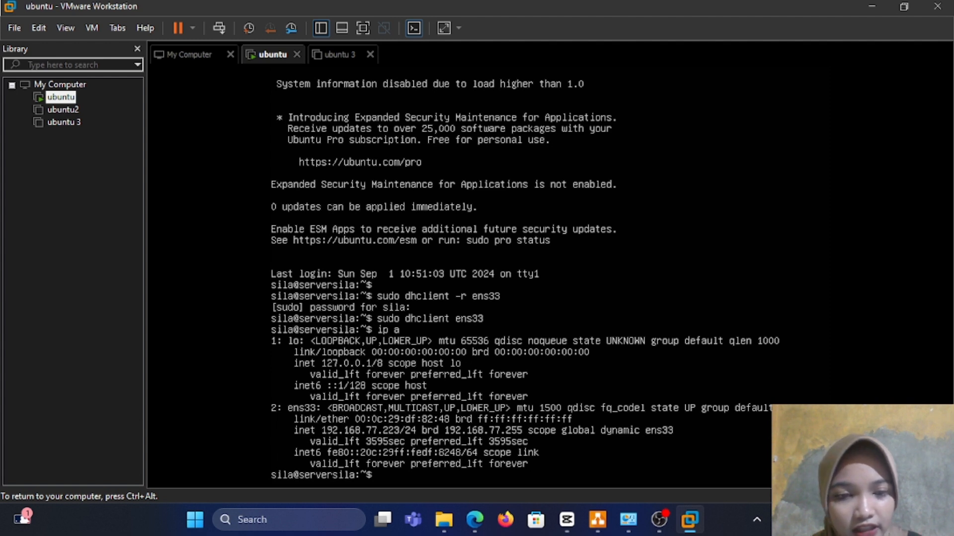
{"action": "key", "text": "ctrl+alt"}
{"action": "key", "text": "ctrl+g"}
{"action": "key", "text": "ctrl+alt"}
{"action": "key", "text": "super"}
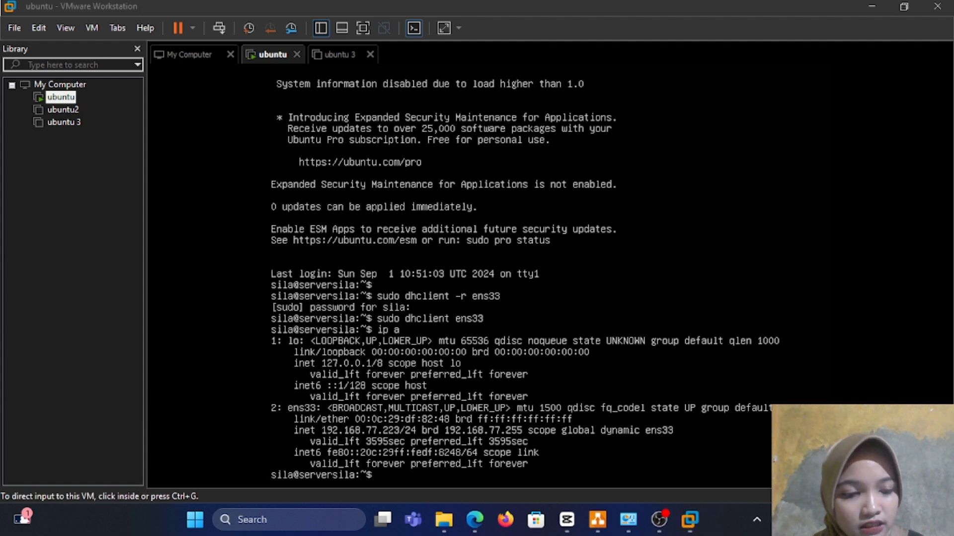
{"action": "key", "text": "super+a"}
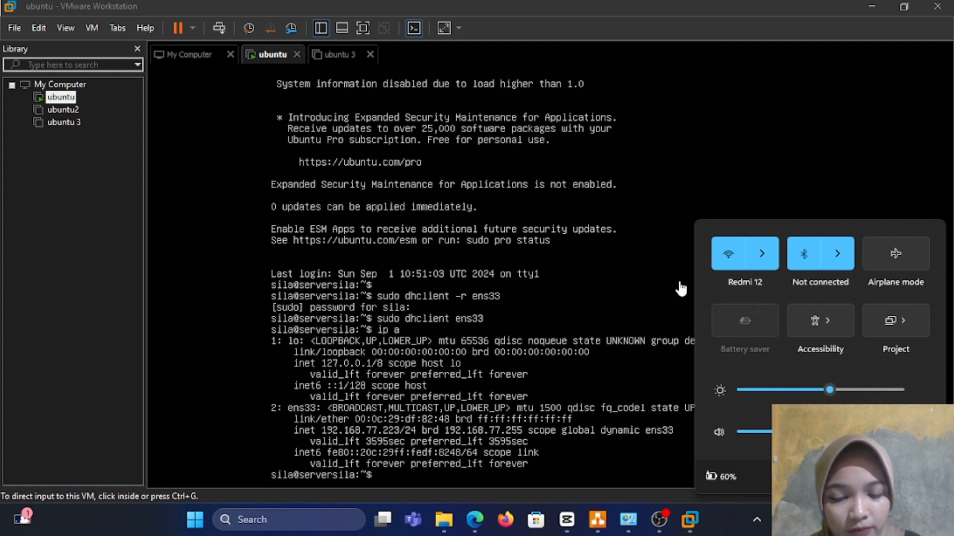
{"action": "left_click", "coordinate": [685, 288]}
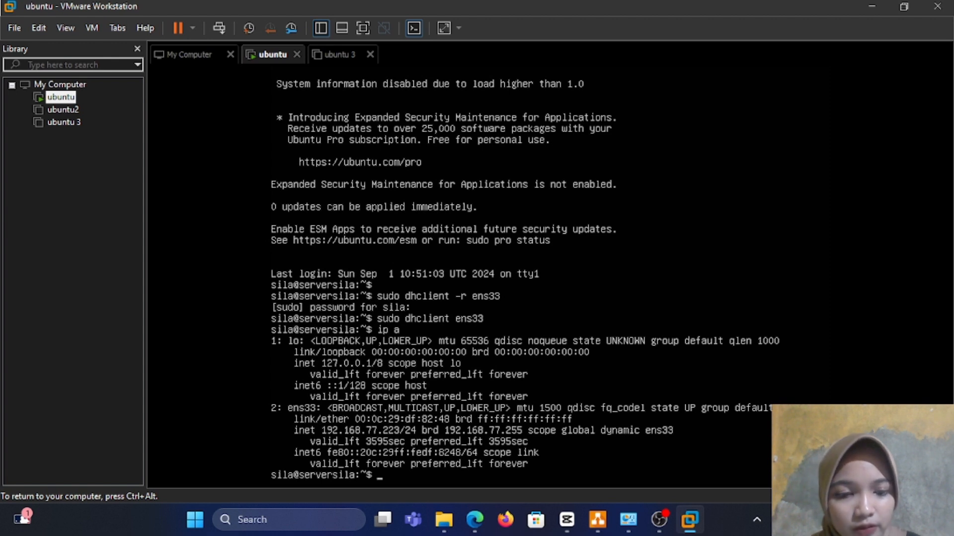
{"action": "key", "text": "ctrl+alt"}
{"action": "left_click", "coordinate": [855, 50]}
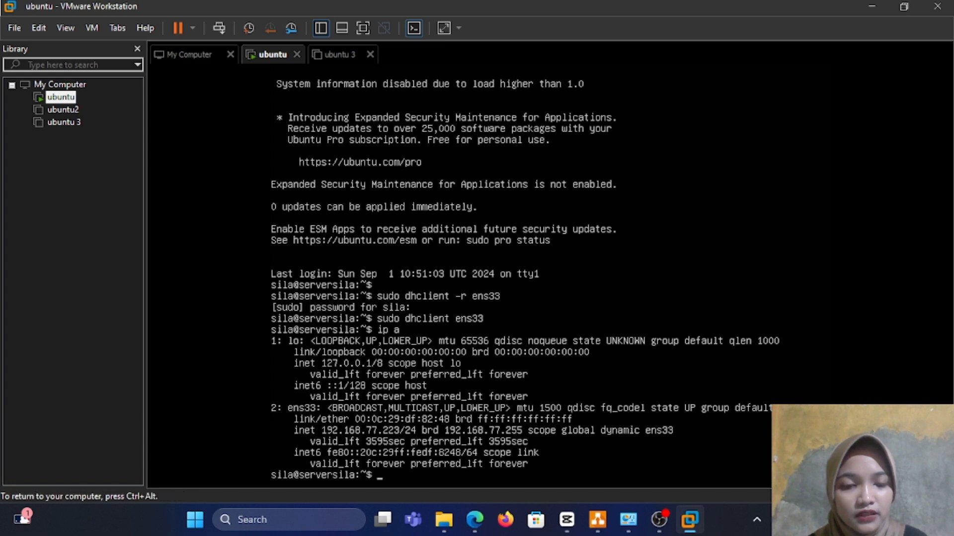
{"action": "key", "text": "ctrl+alt"}
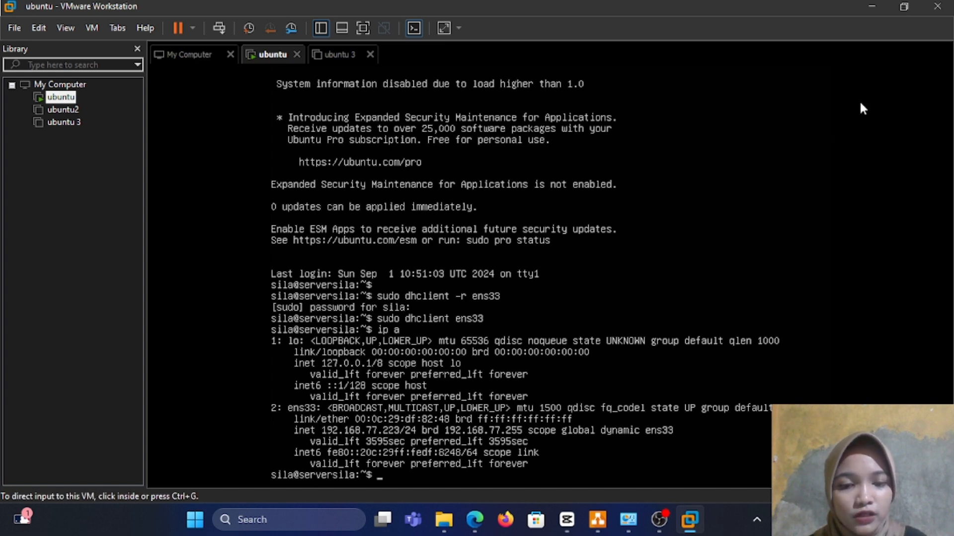
{"action": "left_click", "coordinate": [860, 99]}
{"action": "key", "text": "ctrl+alt"}
{"action": "left_click", "coordinate": [842, 108]}
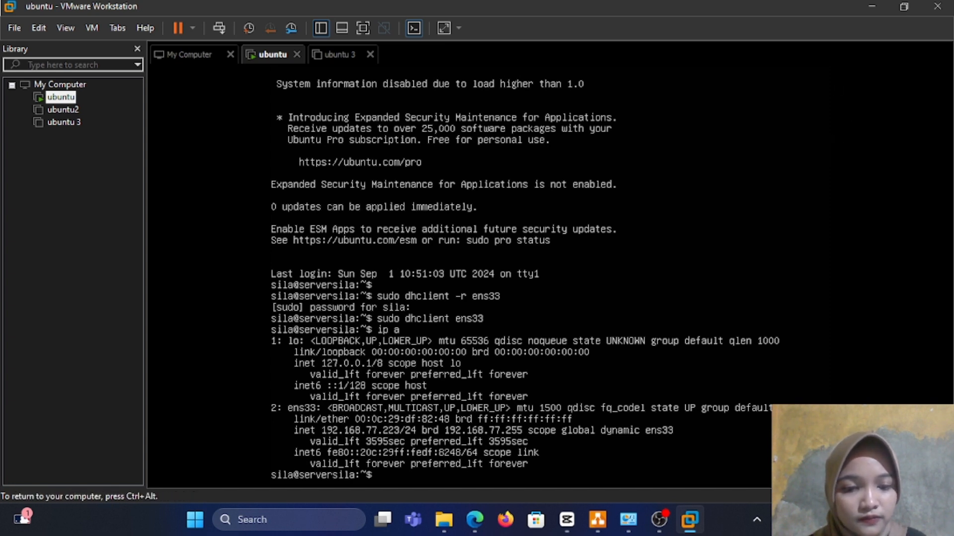
{"action": "key", "text": "ctrl+alt"}
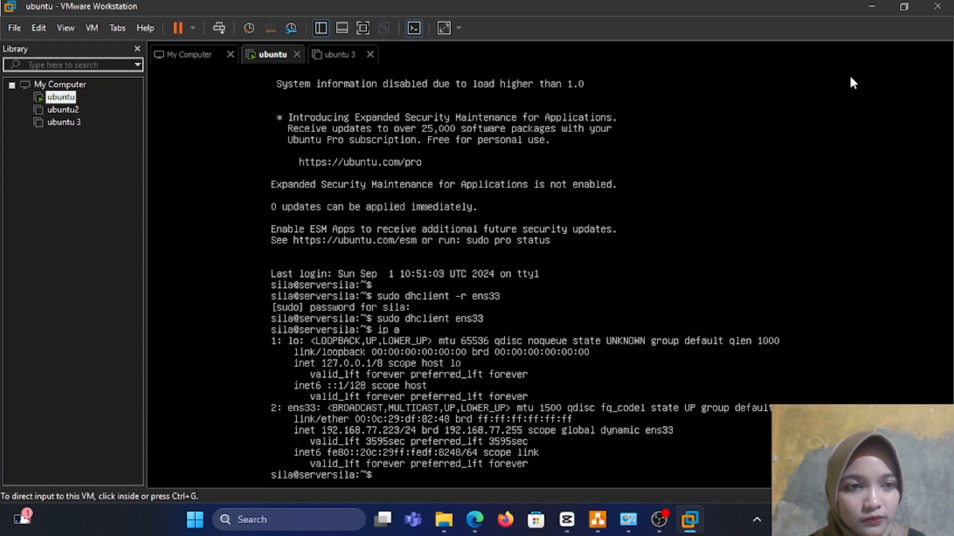
{"action": "left_click", "coordinate": [851, 78]}
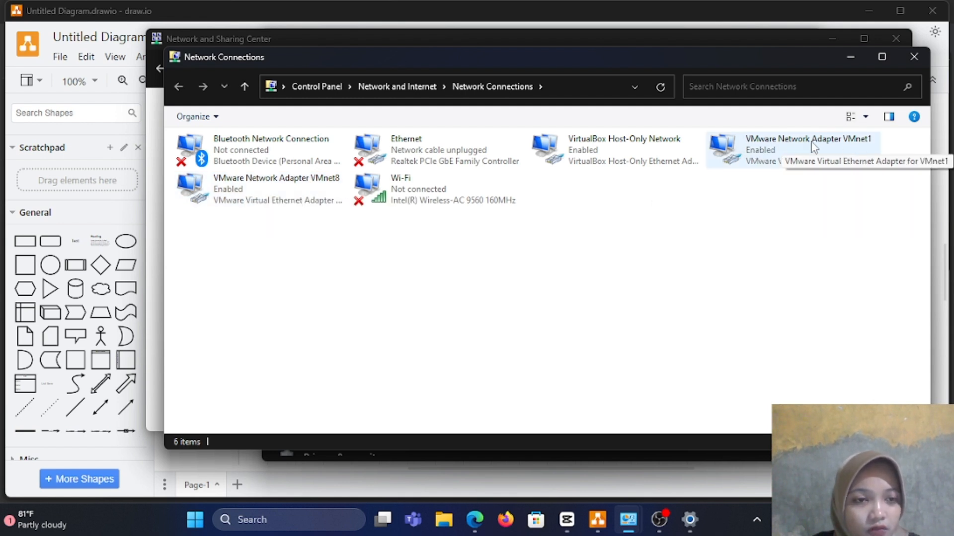
- Check the connection details of VMware Network Adapter VMnet1 on the host, and return to the topology diagram in draw.io
{"action": "double_click", "coordinate": [783, 149]}
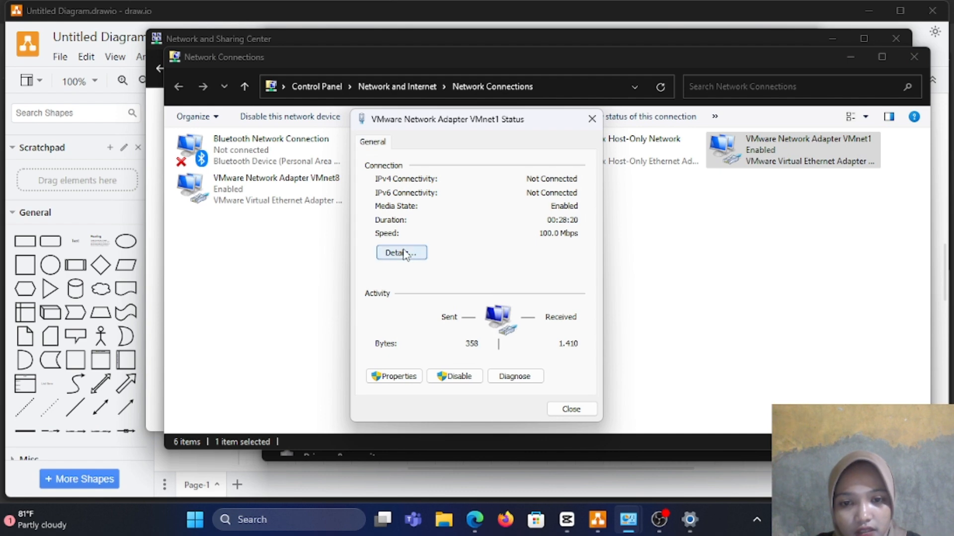
{"action": "left_click", "coordinate": [412, 253]}
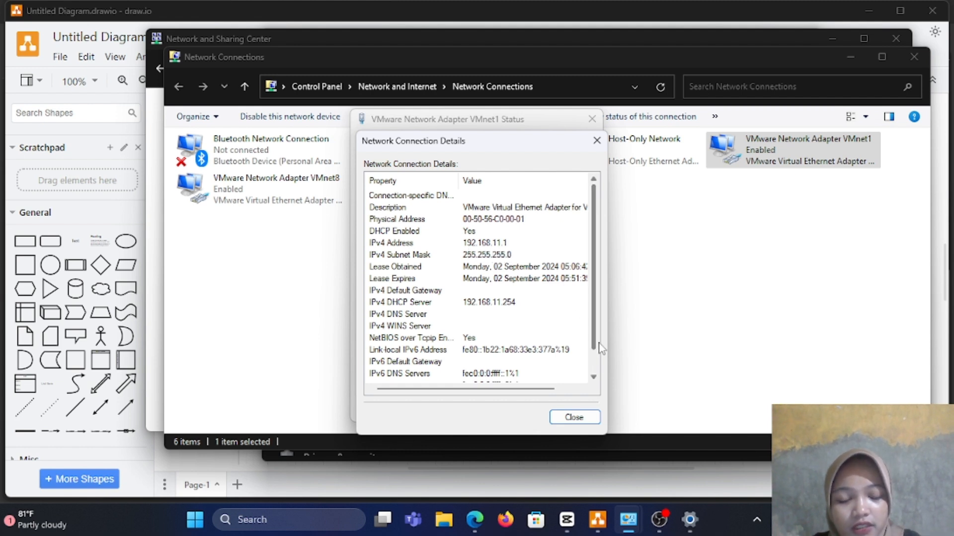
{"action": "left_click", "coordinate": [585, 419]}
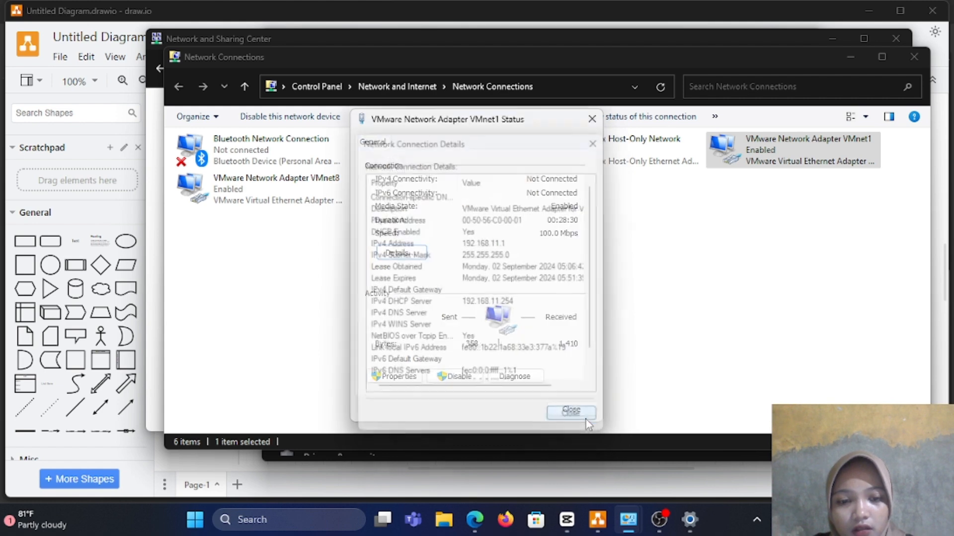
{"action": "left_click", "coordinate": [571, 409]}
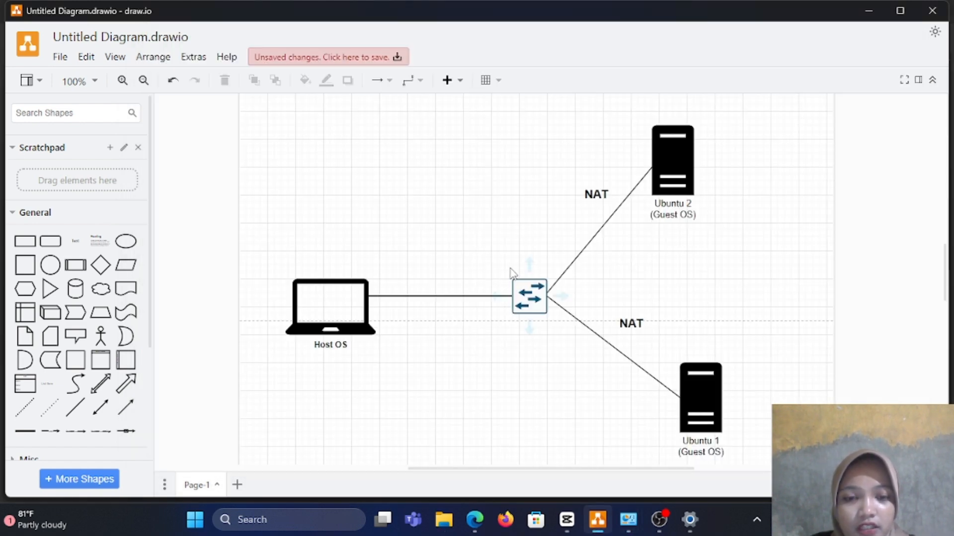
{"action": "left_click", "coordinate": [516, 293]}
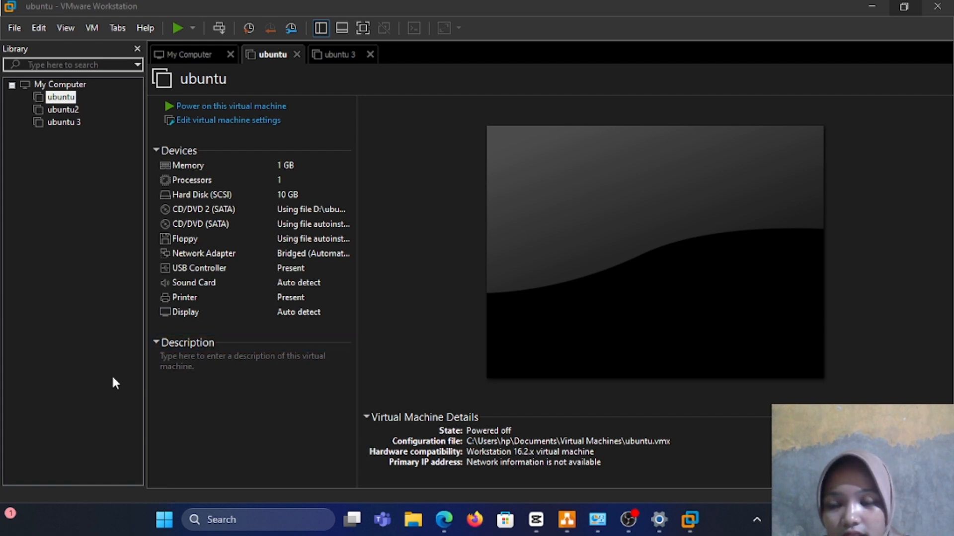
- Check the Host-only VMnet1 network in the Virtual Network Editor, and leave the editor without changes
{"action": "left_click", "coordinate": [33, 28]}
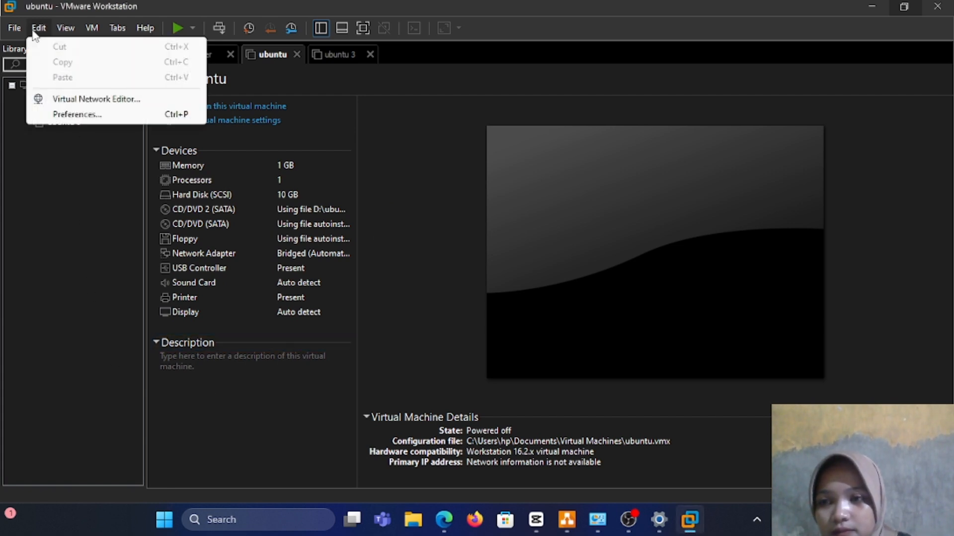
{"action": "left_click", "coordinate": [72, 102]}
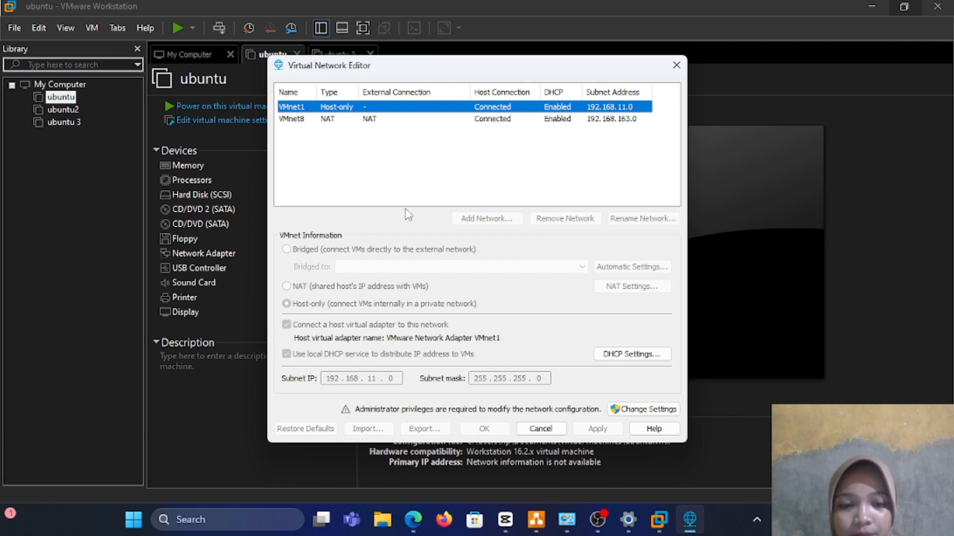
{"action": "left_click", "coordinate": [540, 428]}
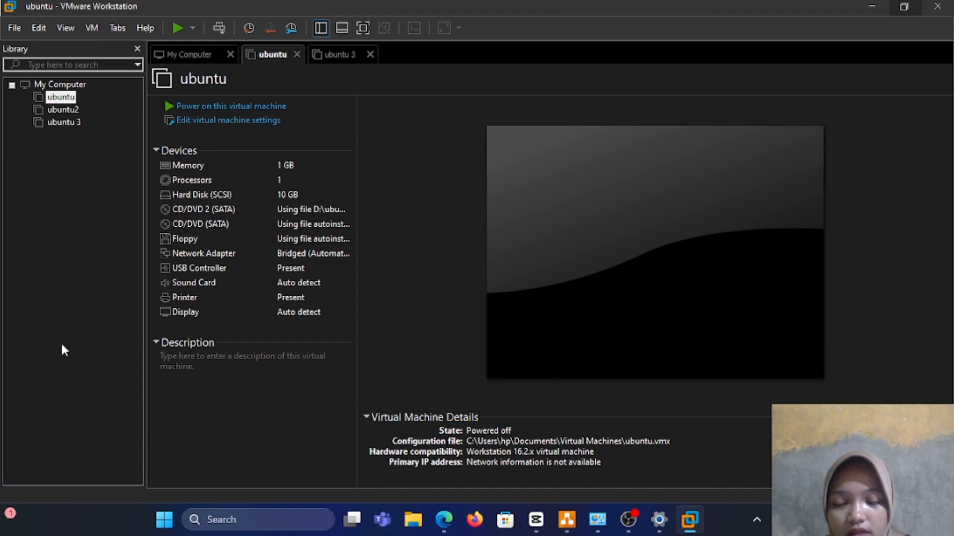
- Set the ubuntu virtual machine's Network Adapter to Host-only: A private network shared with the host, and power the machine on
{"action": "right_click", "coordinate": [65, 98]}
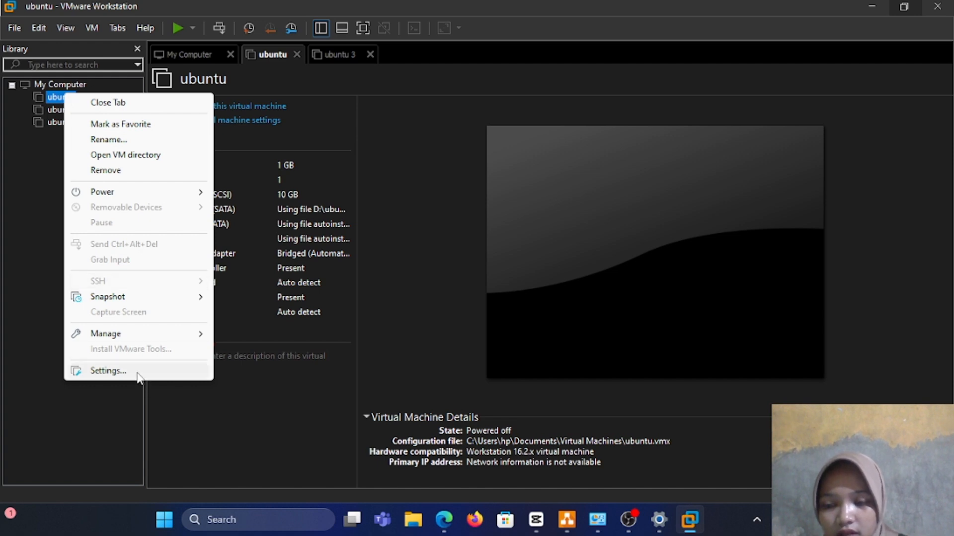
{"action": "left_click", "coordinate": [138, 373]}
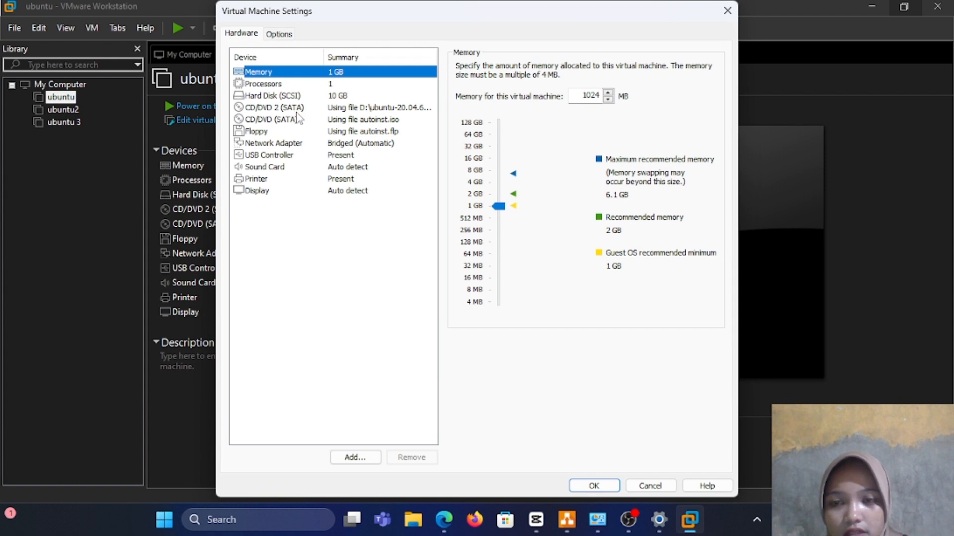
{"action": "left_click", "coordinate": [300, 144]}
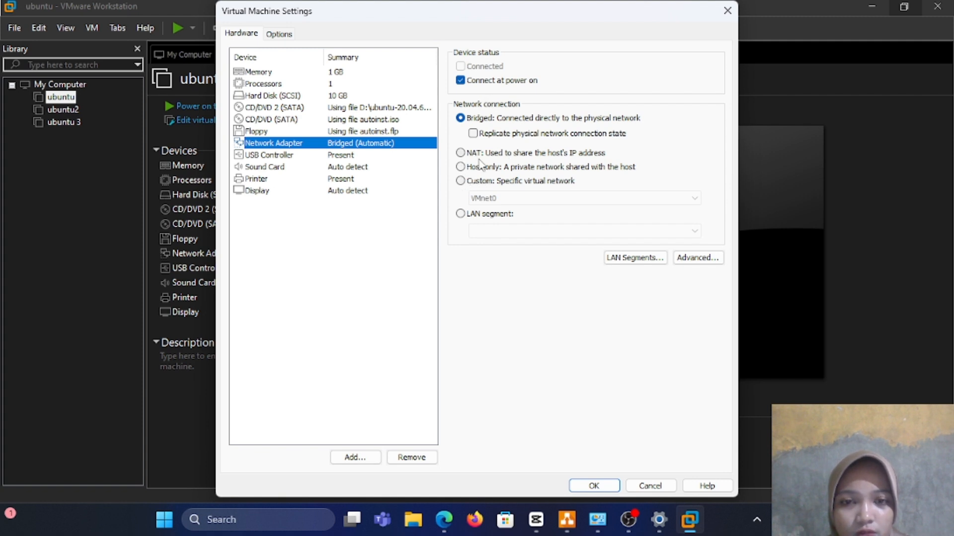
{"action": "left_click", "coordinate": [460, 167]}
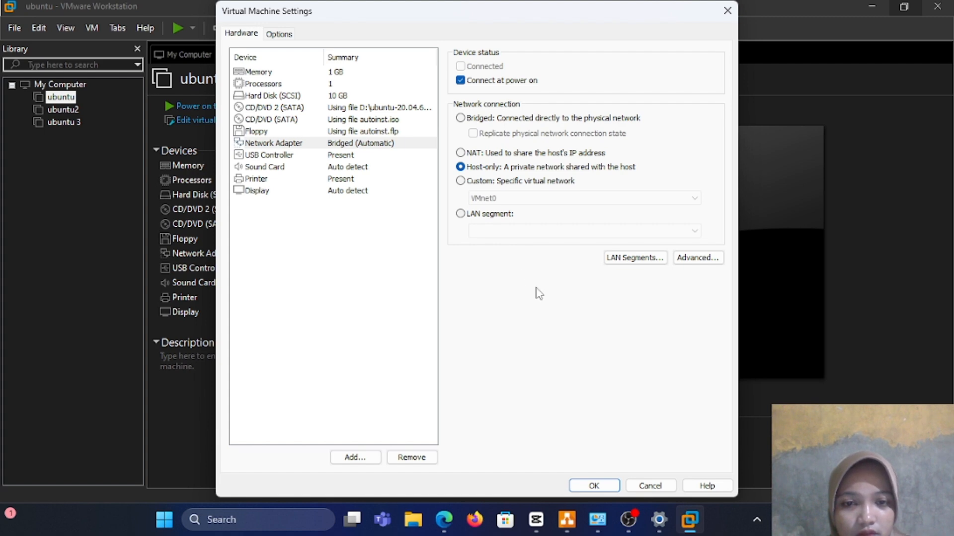
{"action": "left_click", "coordinate": [594, 487]}
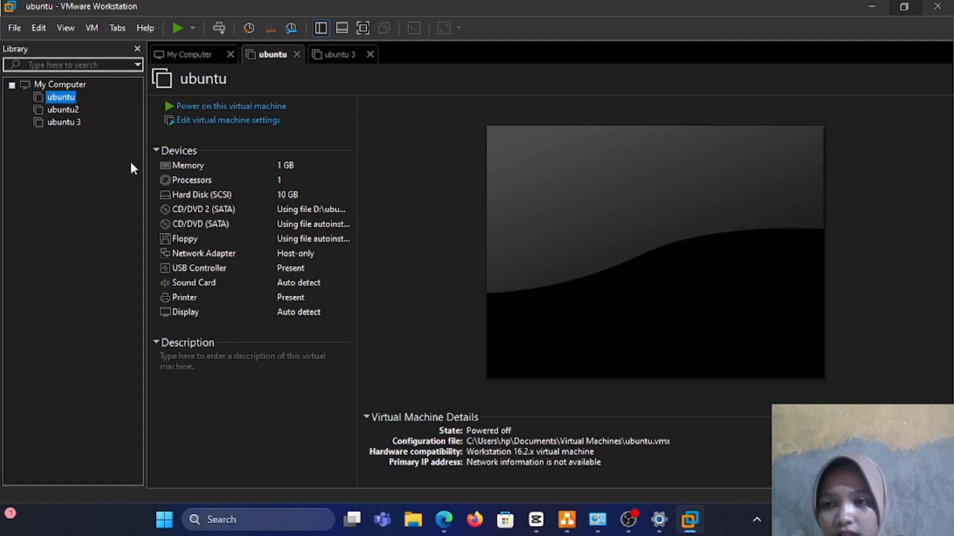
{"action": "left_click", "coordinate": [177, 27]}
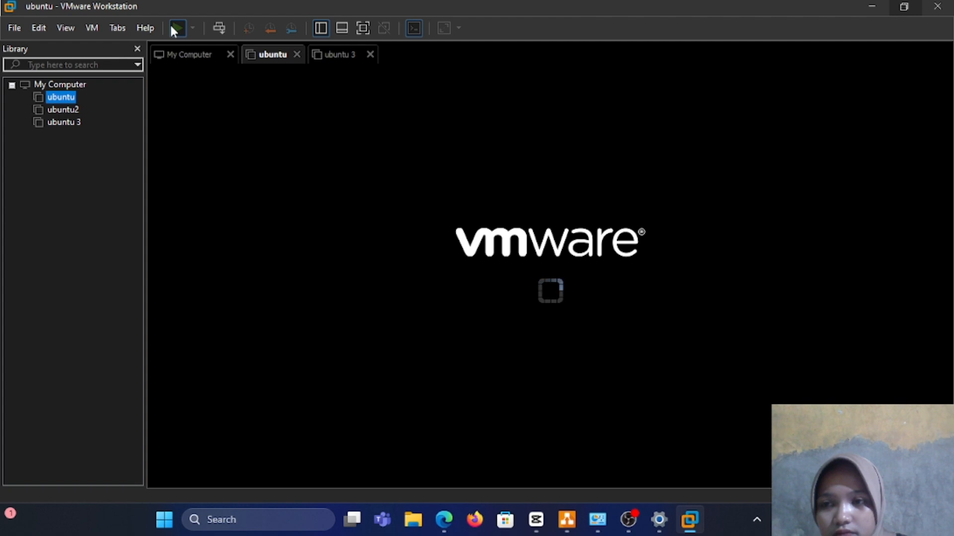
{"action": "left_click", "coordinate": [266, 164]}
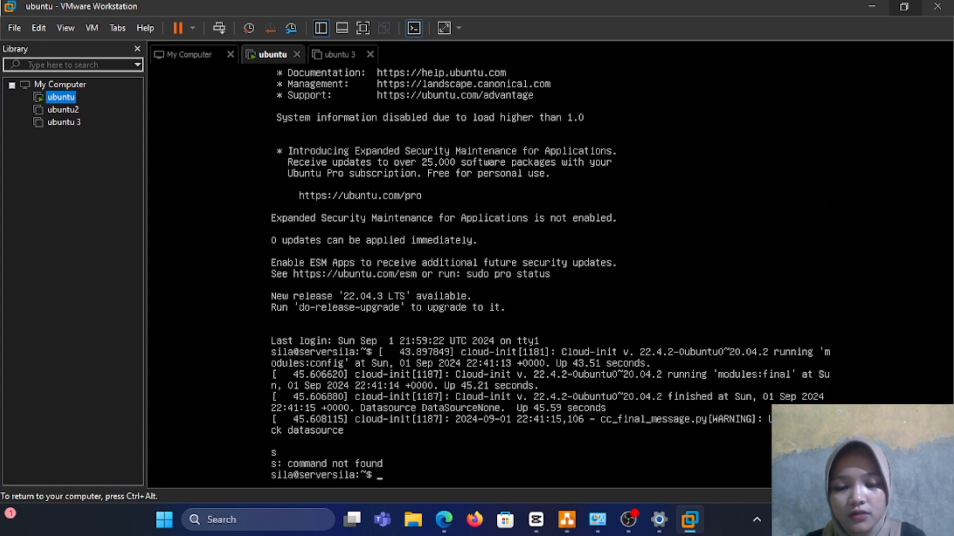
- Release the ubuntu guest's DHCP lease on ens33 with sudo dhclient -r ens33, entering the account password at the sudo prompt
{"action": "type", "text": "sudo"}
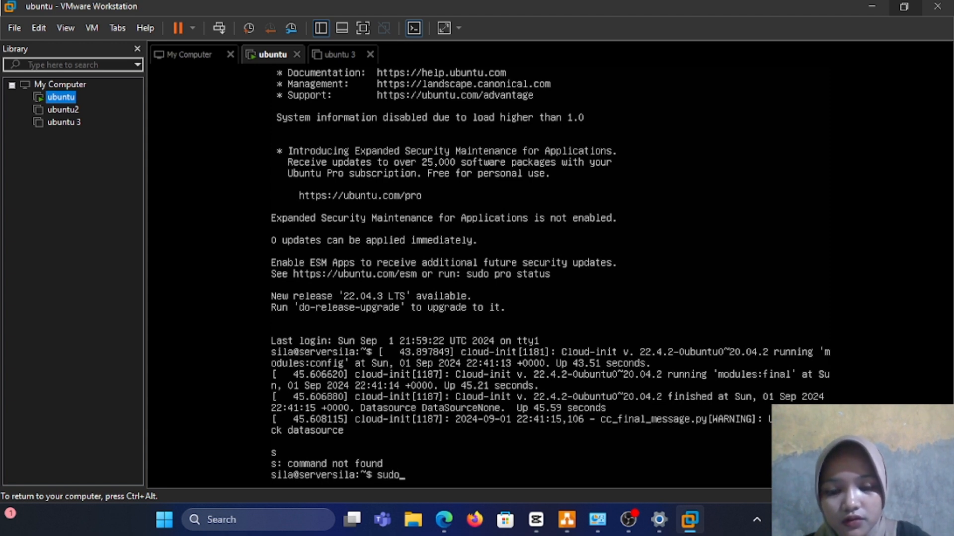
{"action": "type", "text": " dhclient"}
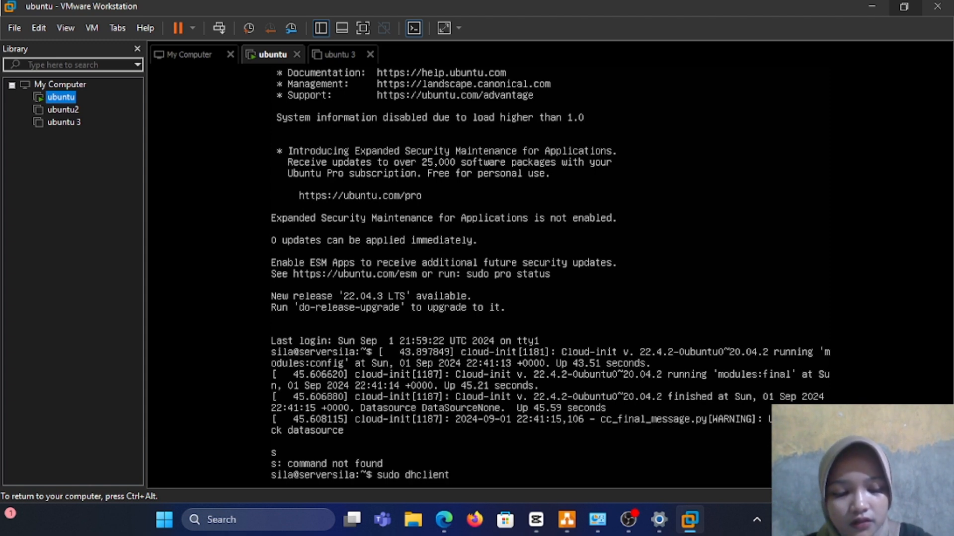
{"action": "type", "text": " -r em"}
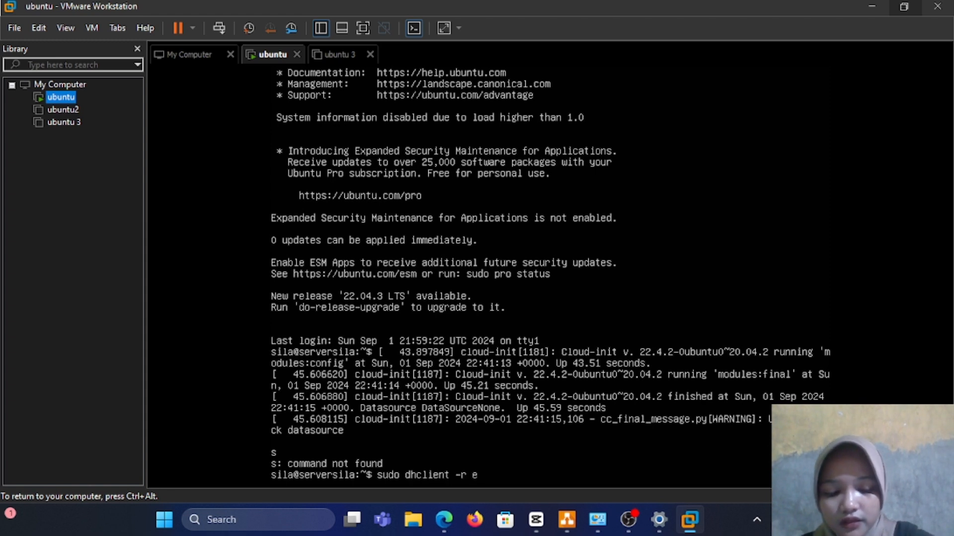
{"action": "key", "text": "BackSpace"}
{"action": "key", "text": "BackSpace"}
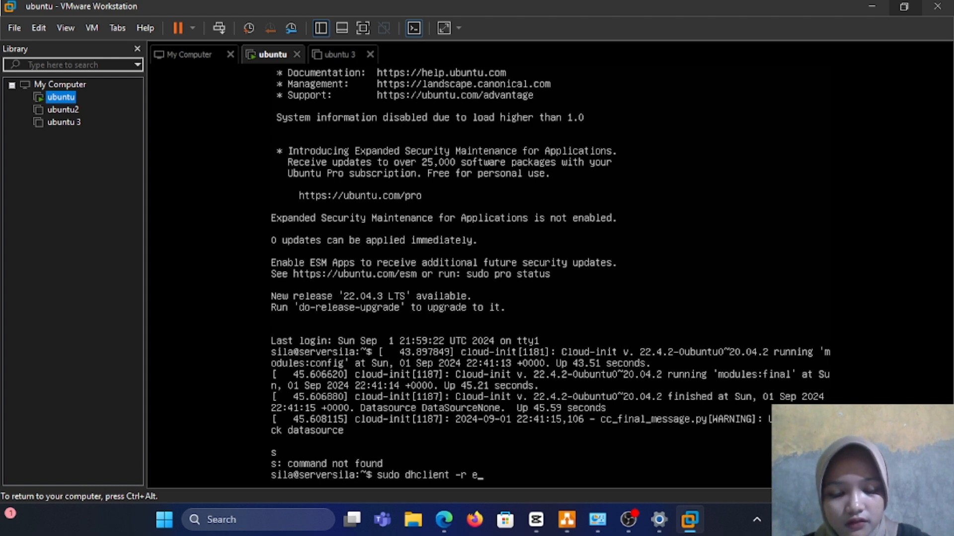
{"action": "type", "text": "ns"}
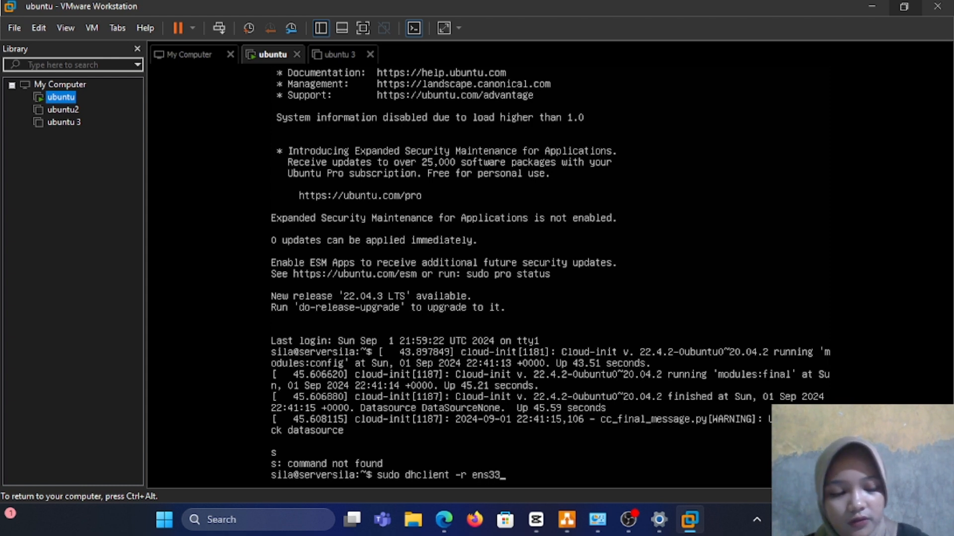
{"action": "type", "text": "33"}
{"action": "key", "text": "Return"}
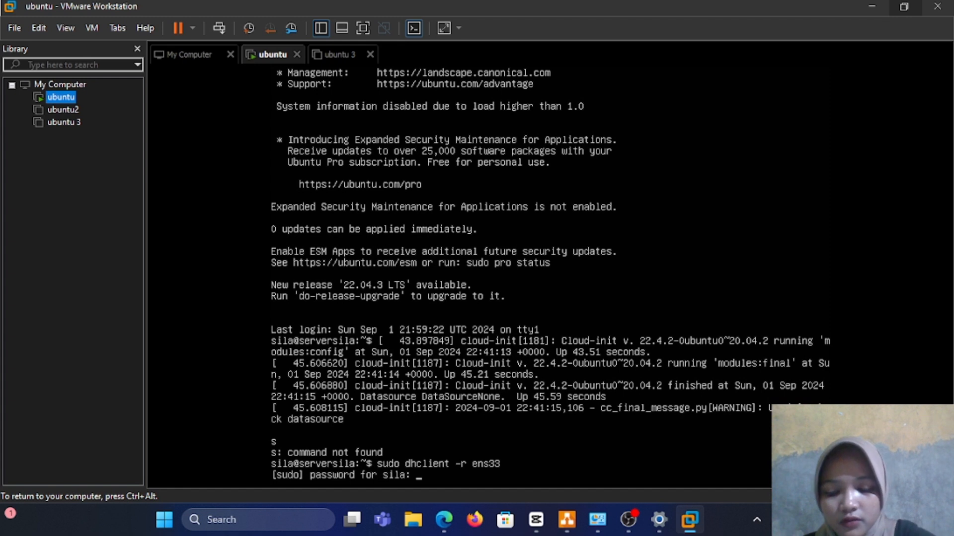
{"action": "key", "text": "Return"}
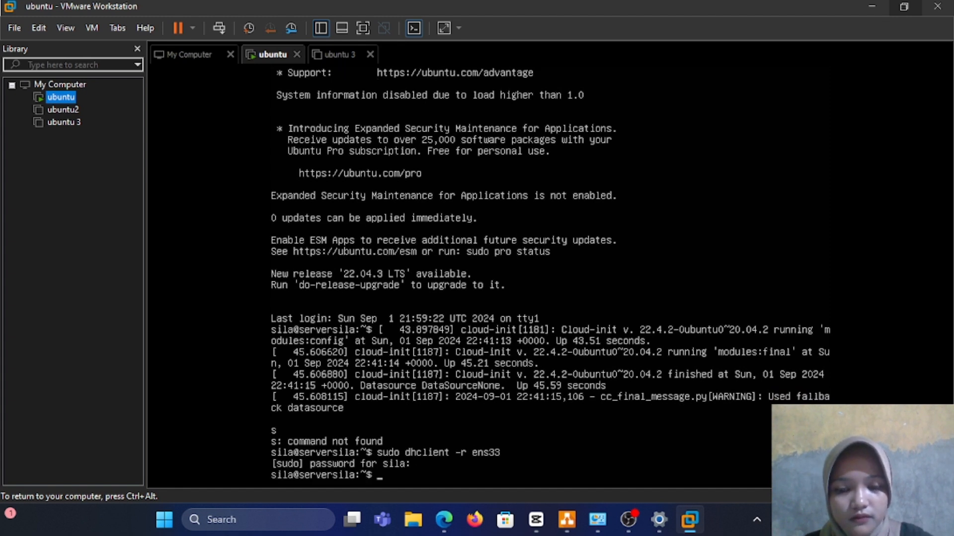
- Request a new DHCP lease for the ubuntu guest's ens33 interface with sudo dhclient ens33
{"action": "type", "text": "sud"}
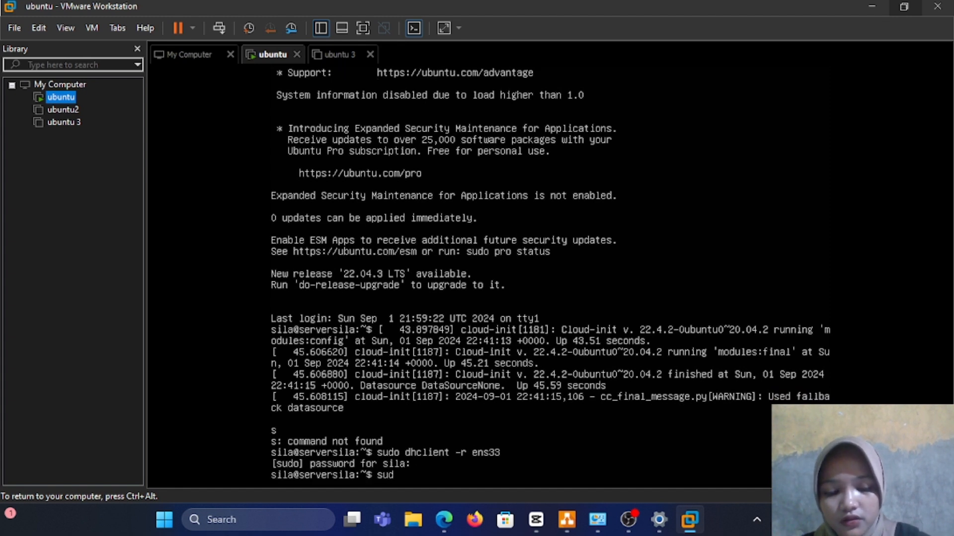
{"action": "type", "text": "o dhc"}
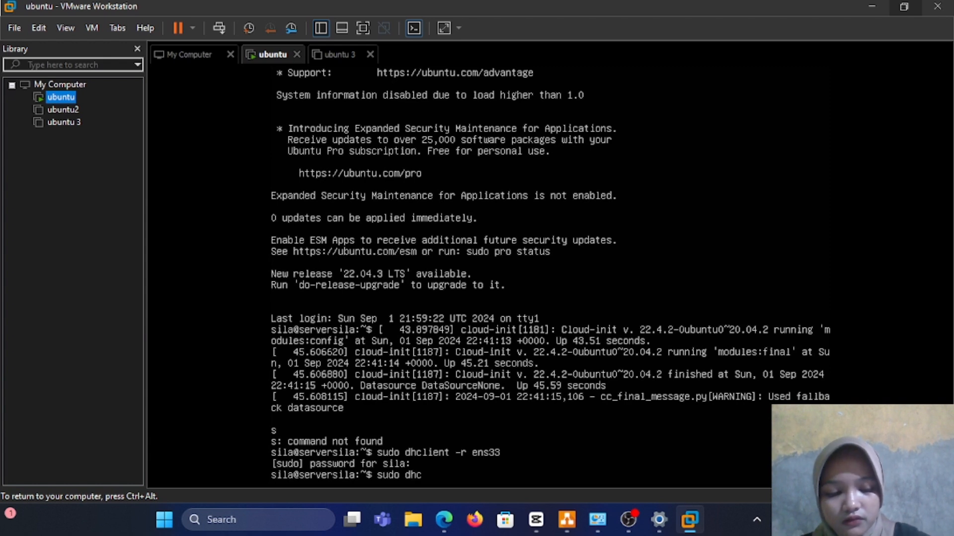
{"action": "type", "text": "lient"}
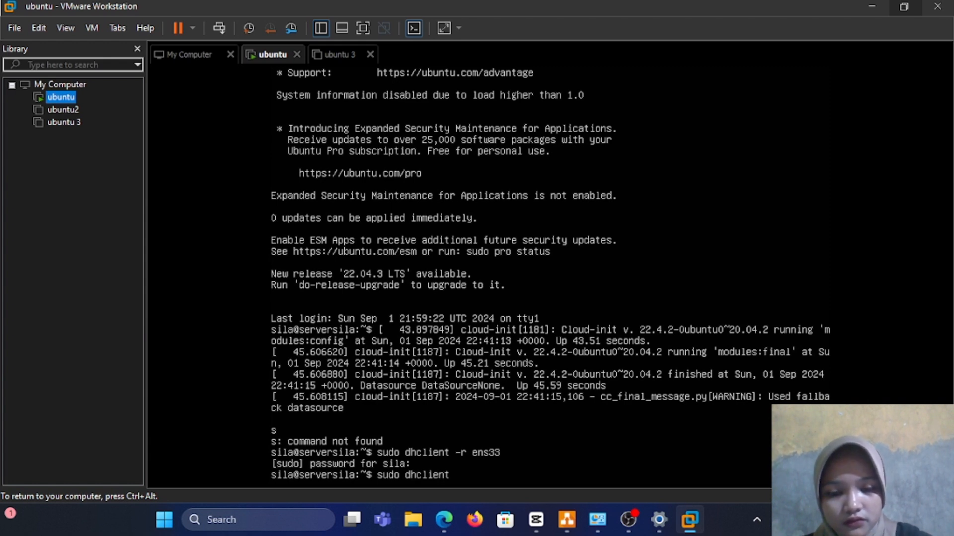
{"action": "type", "text": " ens33"}
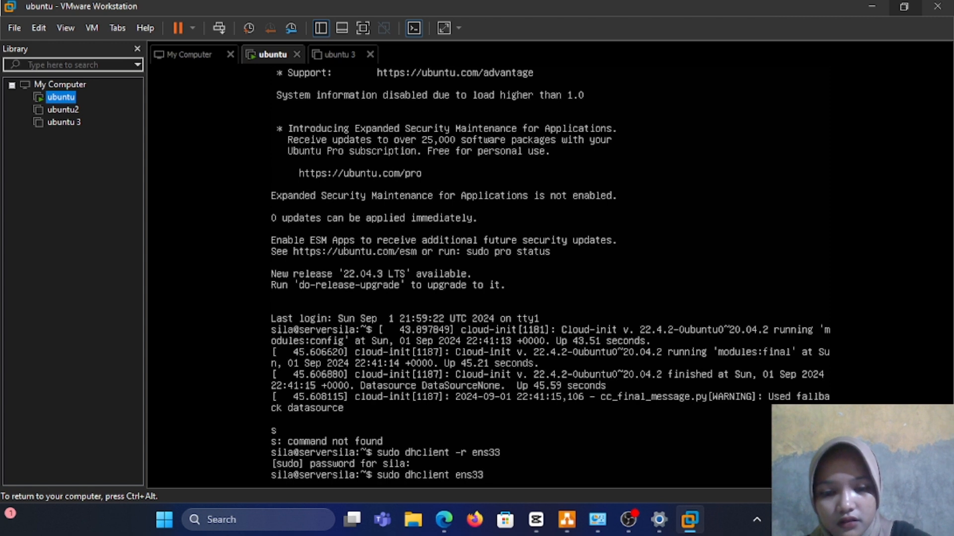
{"action": "key", "text": "Return"}
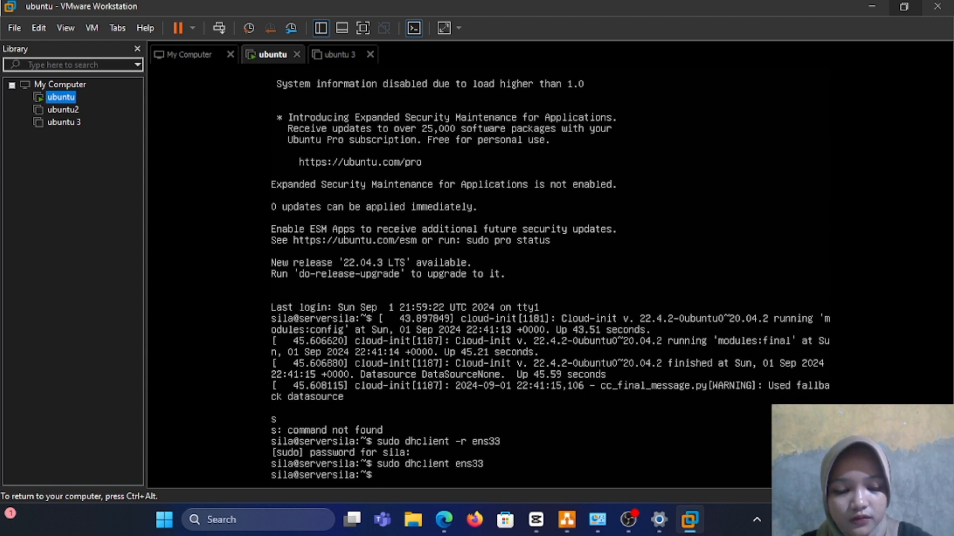
- List the ubuntu guest's interface addresses with ip address, and release input back to the host
{"action": "type", "text": "ip a"}
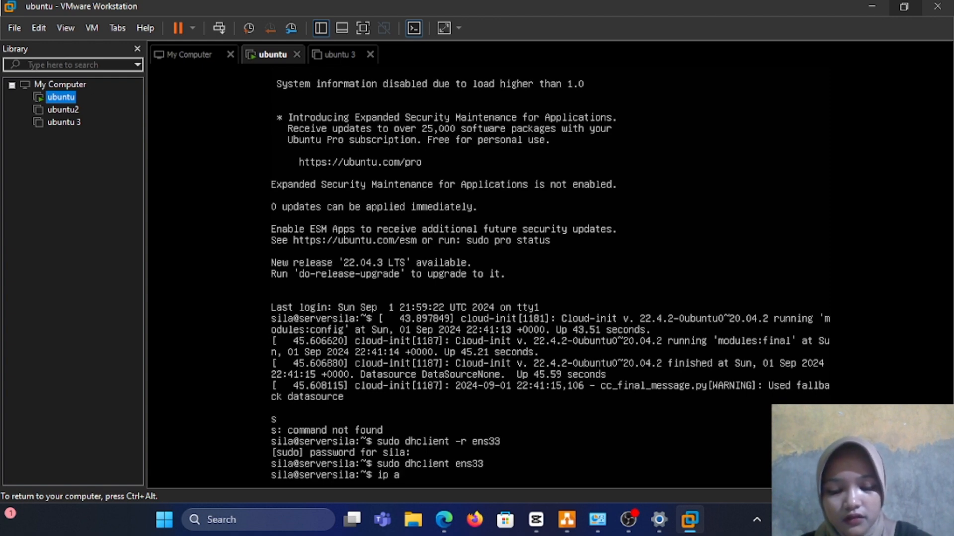
{"action": "type", "text": "ddress"}
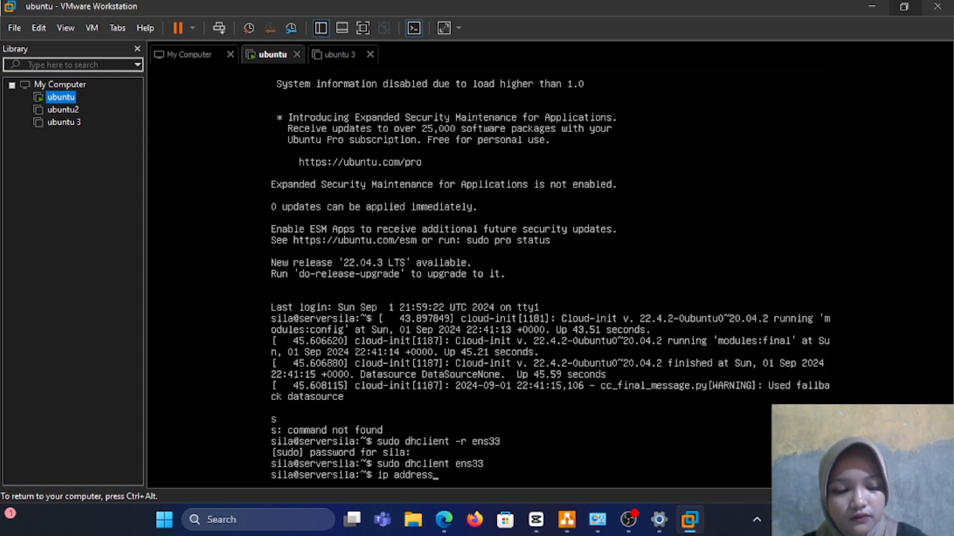
{"action": "key", "text": "Return"}
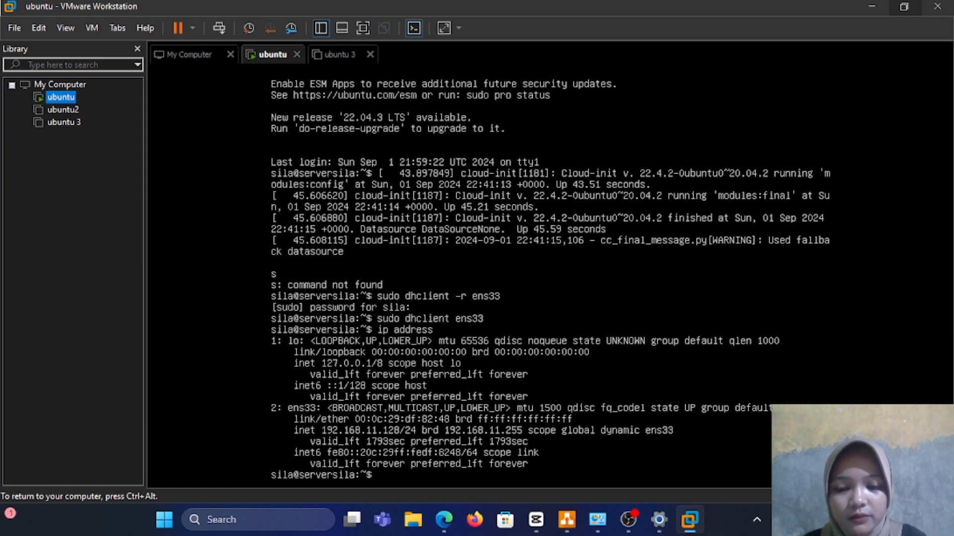
{"action": "key", "text": "ctrl+alt"}
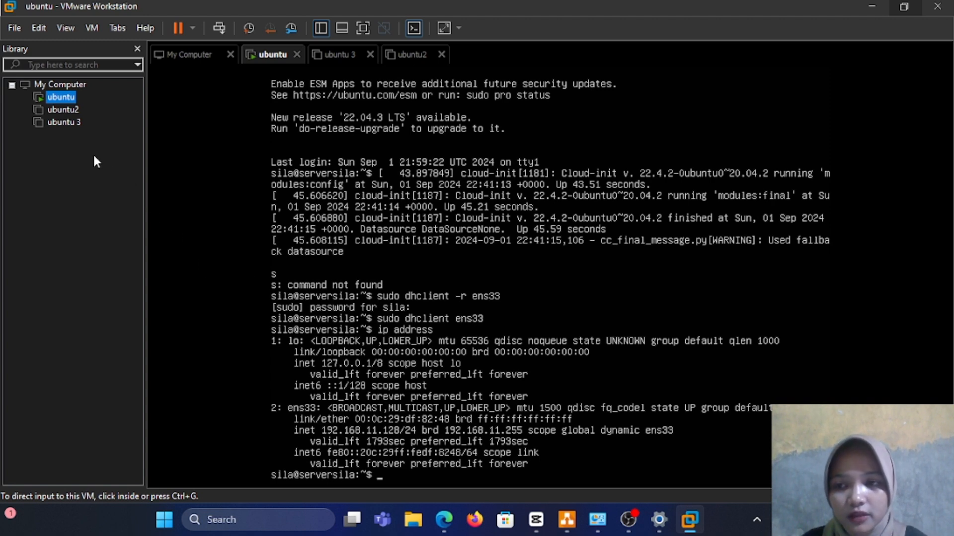
- Set the ubuntu2 virtual machine's Network Adapter to Host-only: A private network shared with the host, power it on, and enter its console
{"action": "left_click", "coordinate": [64, 110]}
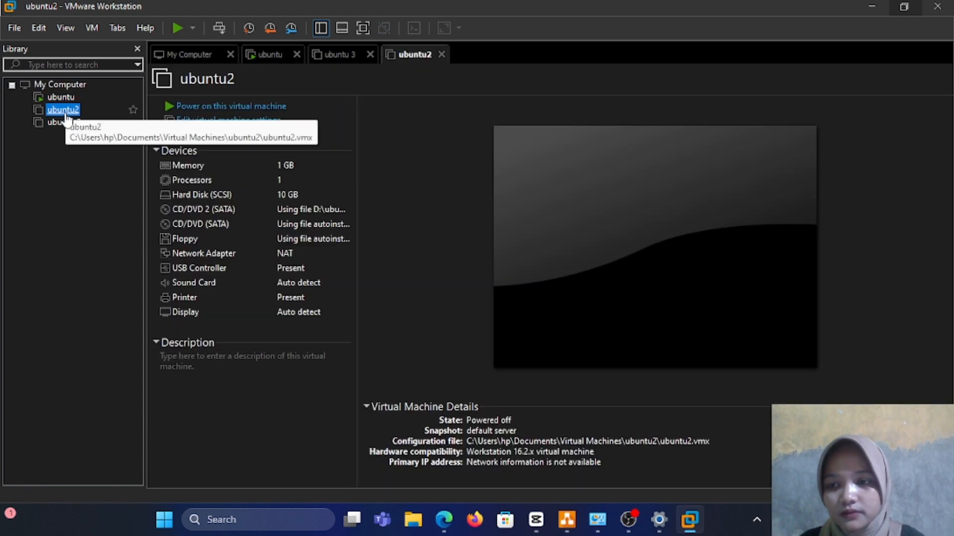
{"action": "right_click", "coordinate": [66, 115]}
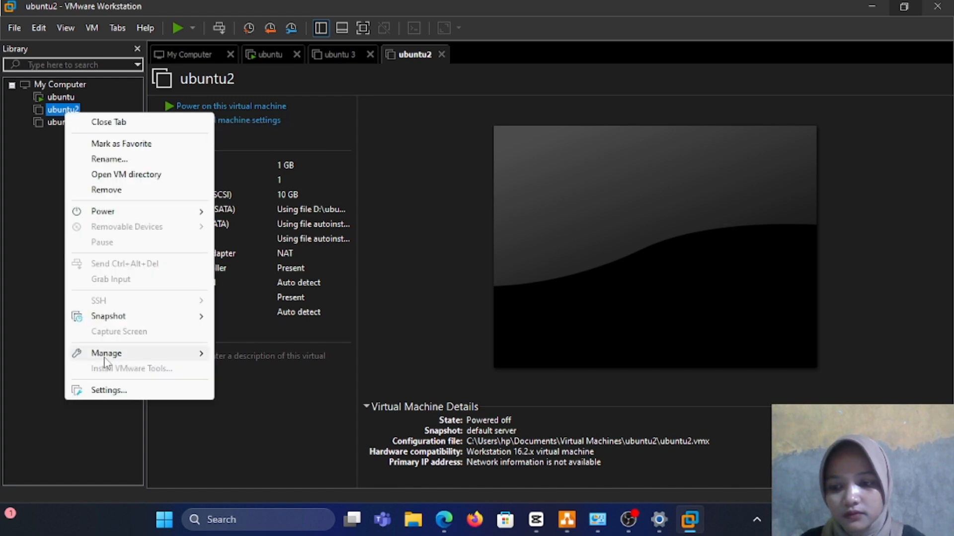
{"action": "left_click", "coordinate": [124, 390]}
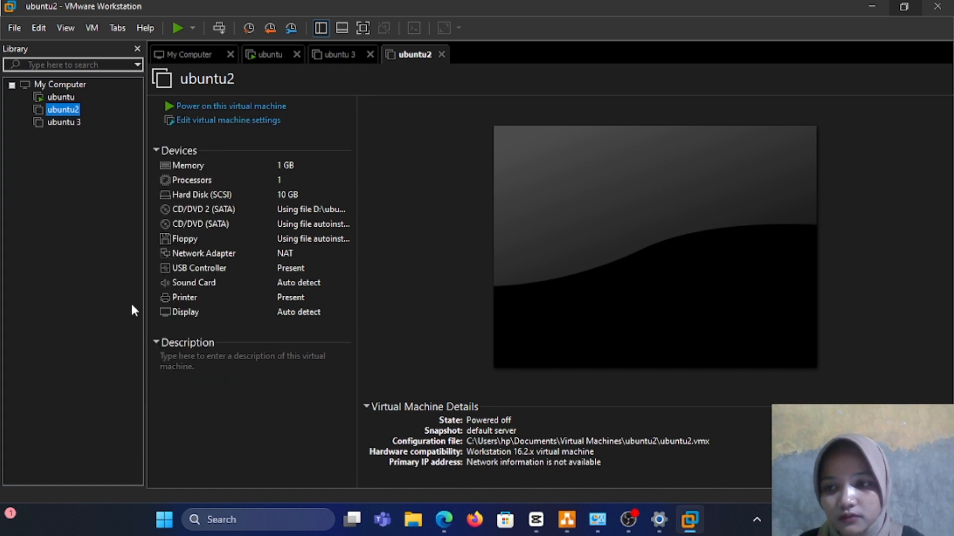
{"action": "key", "text": "ctrl+d"}
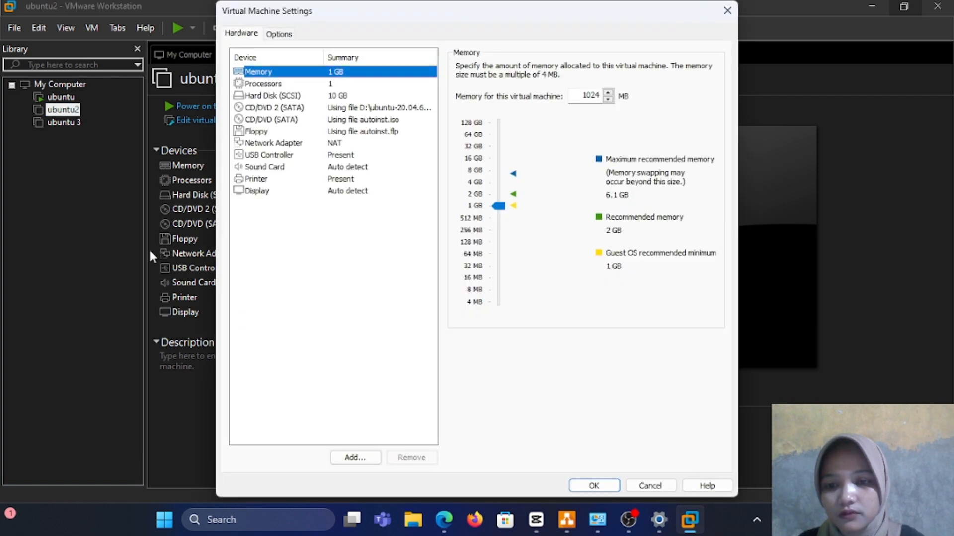
{"action": "left_click", "coordinate": [327, 145]}
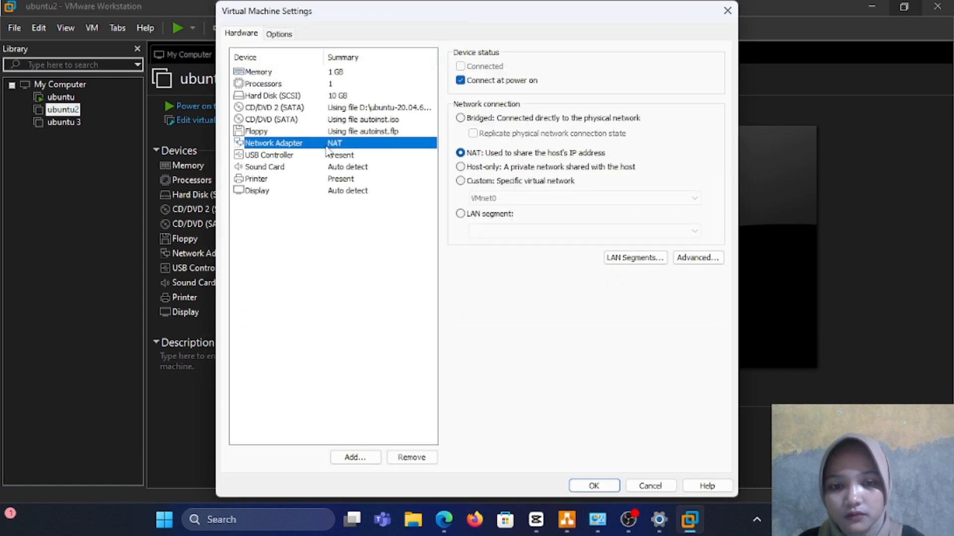
{"action": "left_click", "coordinate": [469, 168]}
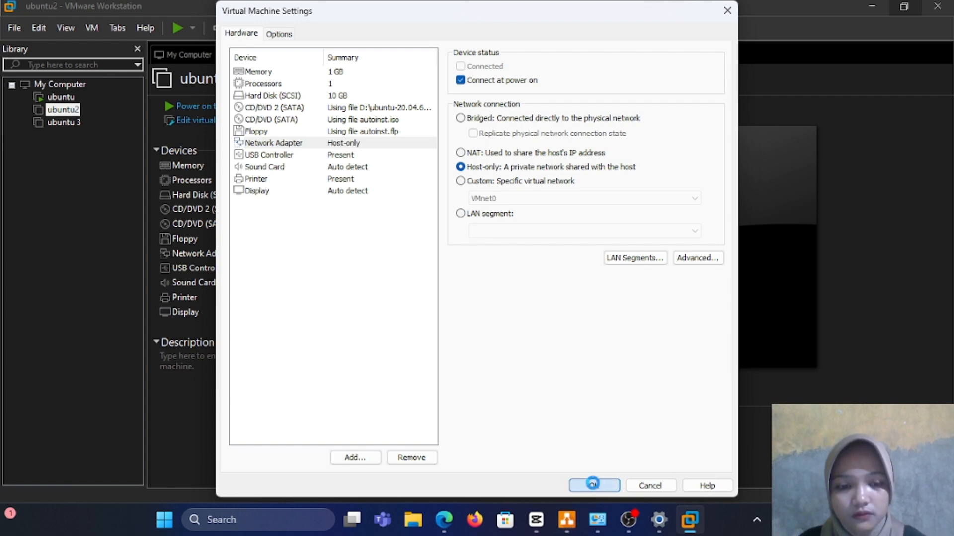
{"action": "left_click", "coordinate": [593, 485]}
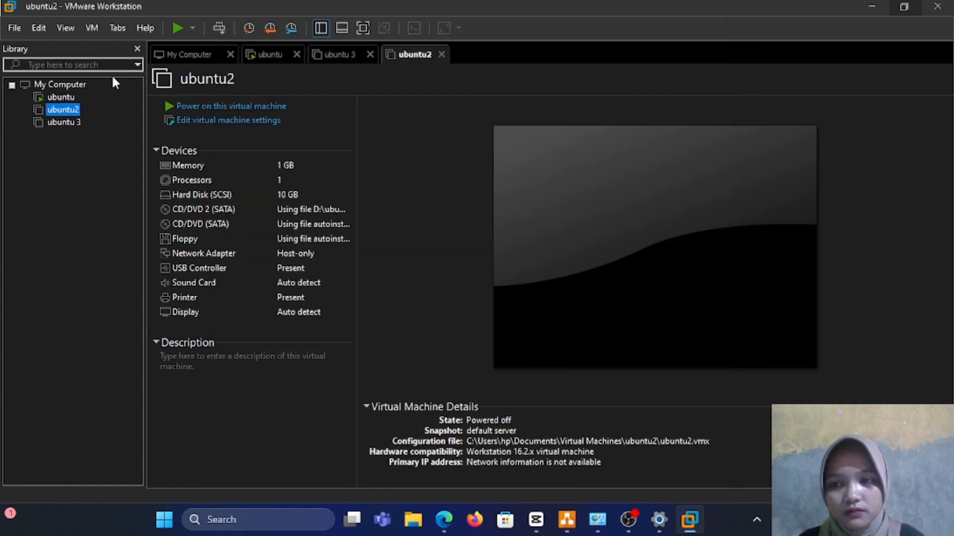
{"action": "left_click", "coordinate": [176, 29]}
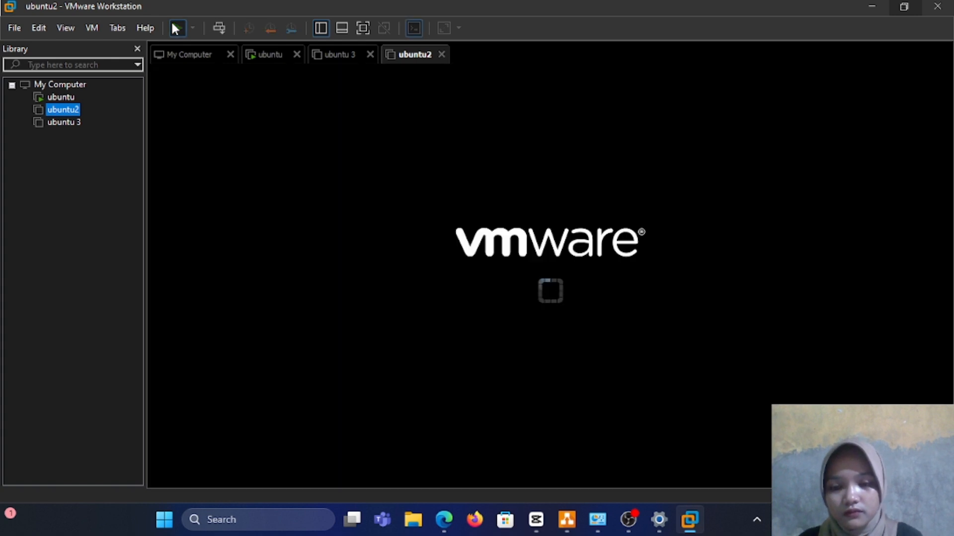
{"action": "left_click", "coordinate": [335, 129]}
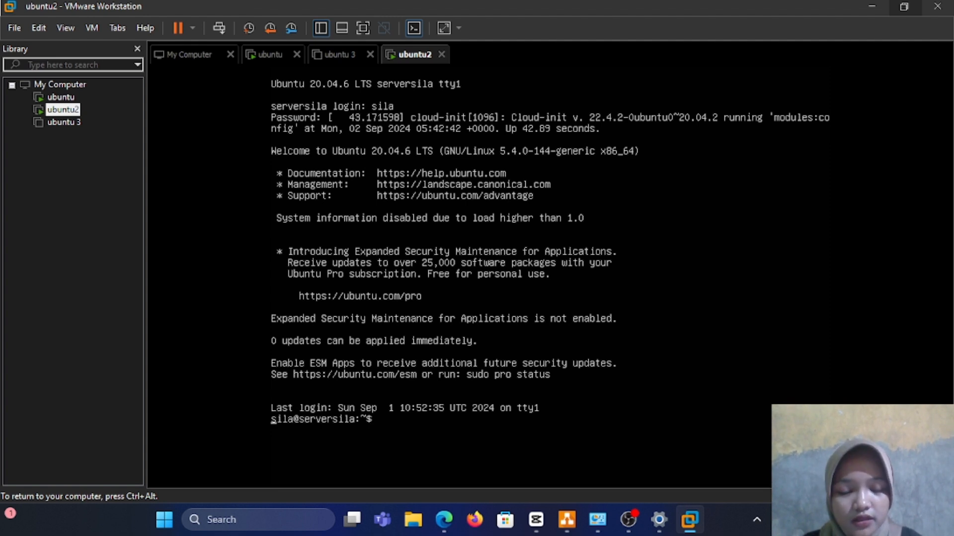
{"action": "key", "text": "Return"}
{"action": "type", "text": "sudo"}
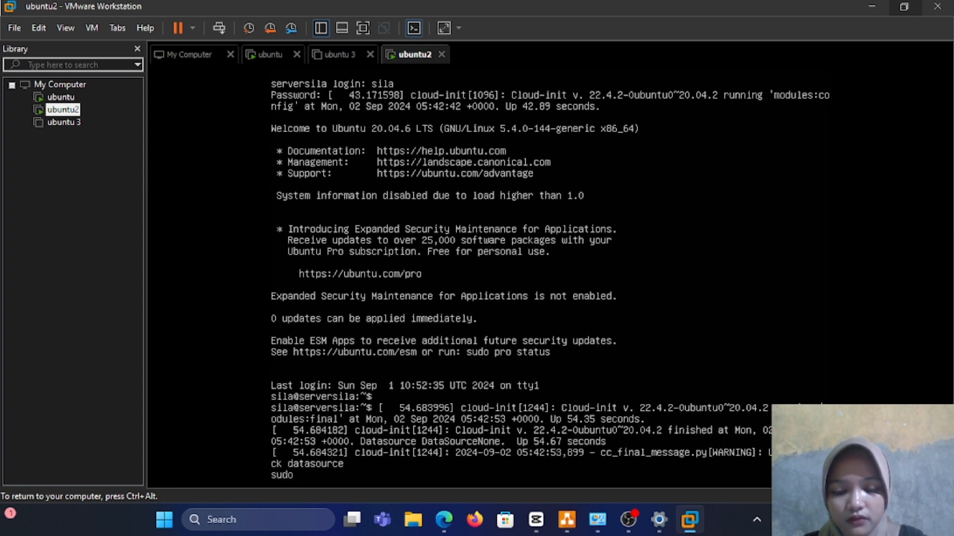
{"action": "type", "text": " dhc"}
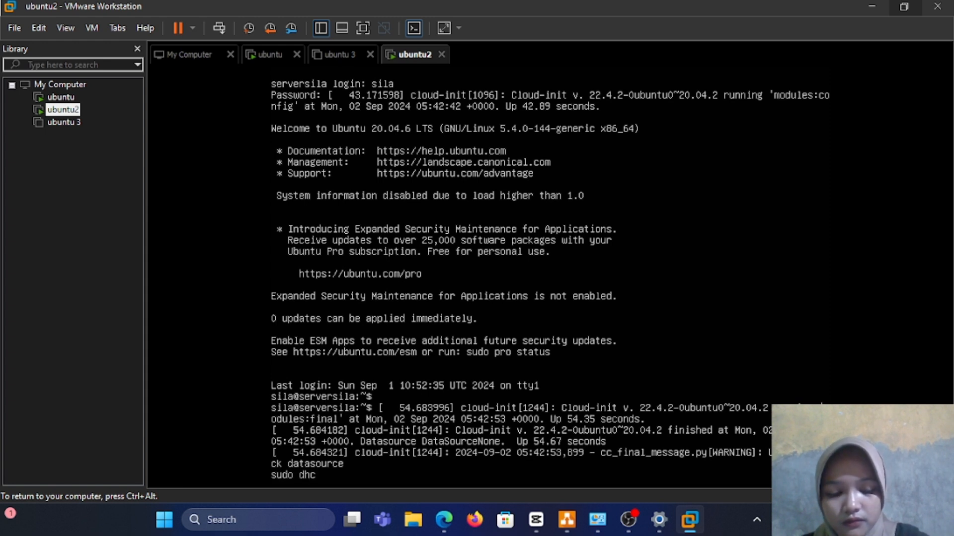
{"action": "key", "text": "BackSpace"}
{"action": "key", "text": "BackSpace"}
{"action": "key", "text": "BackSpace"}
{"action": "key", "text": "BackSpace"}
{"action": "key", "text": "BackSpace"}
{"action": "key", "text": "BackSpace"}
{"action": "key", "text": "BackSpace"}
{"action": "key", "text": "BackSpace"}
{"action": "key", "text": "Return"}
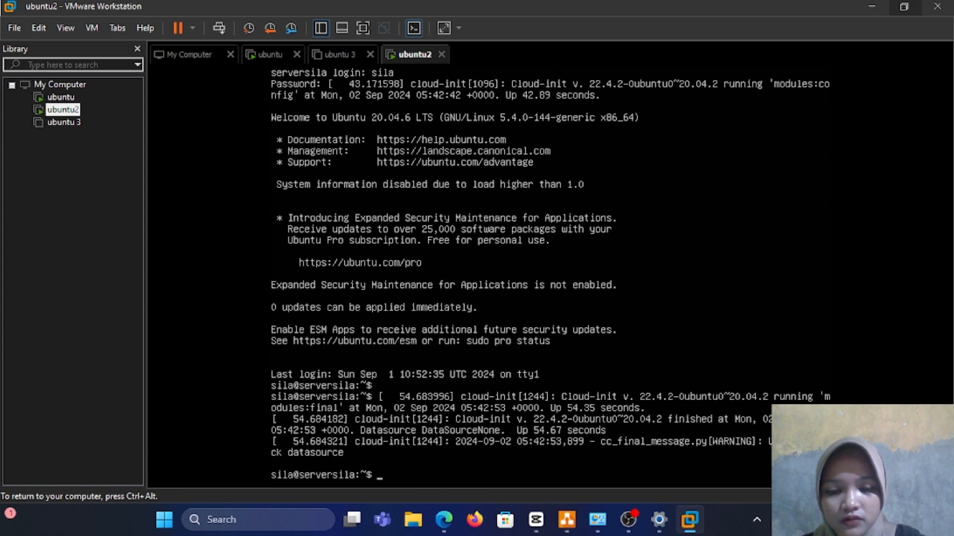
- Release the ubuntu2 guest's DHCP lease on ens33 with sudo dhclient -r ens33
{"action": "type", "text": "s"}
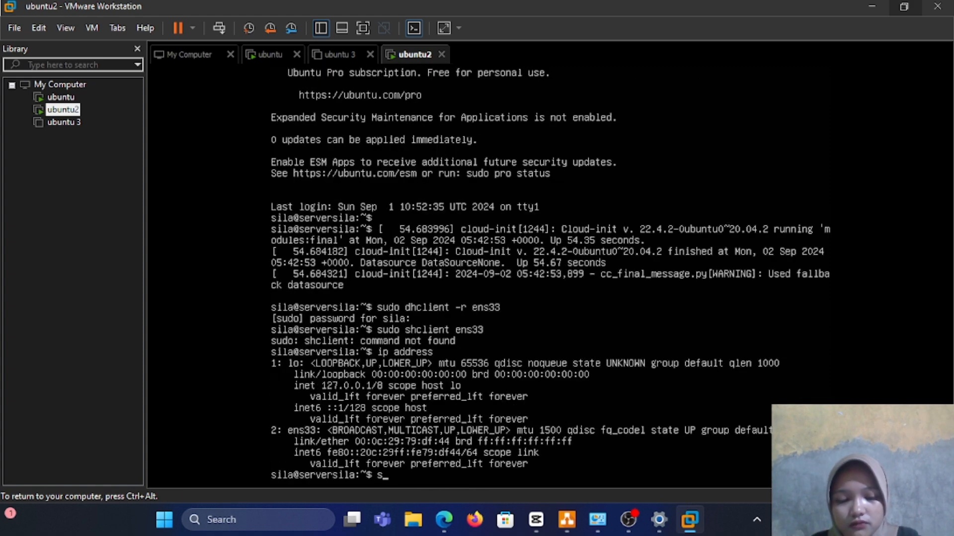
{"action": "type", "text": "udo dh"}
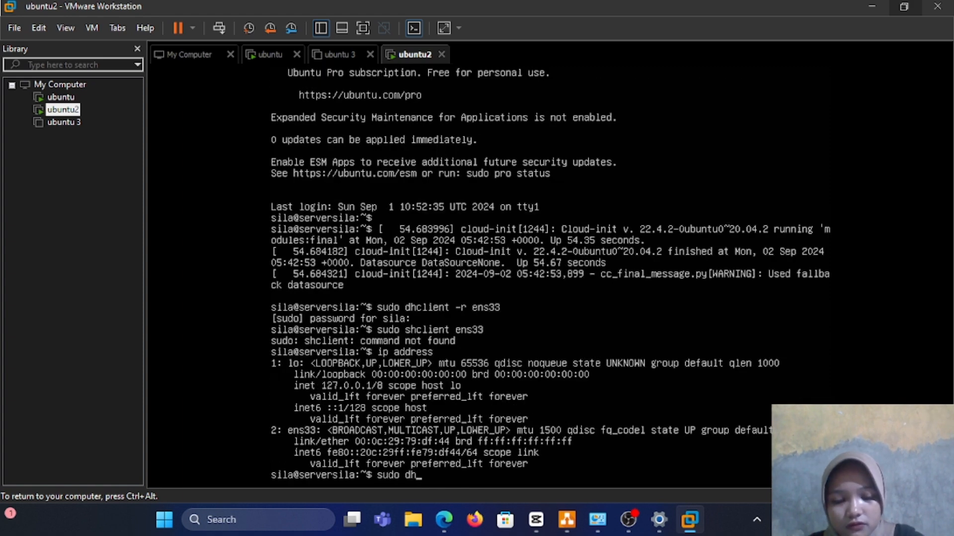
{"action": "type", "text": "clien"}
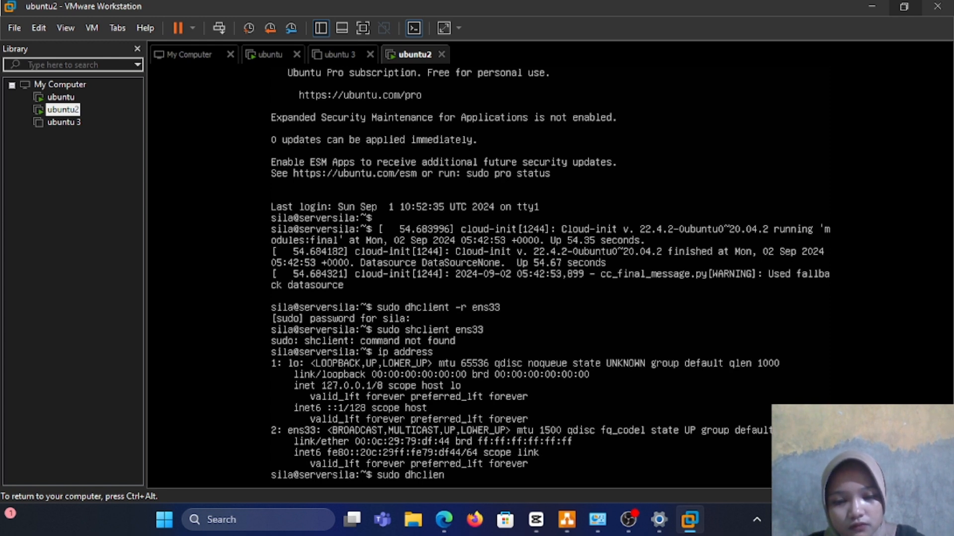
{"action": "type", "text": "t -"}
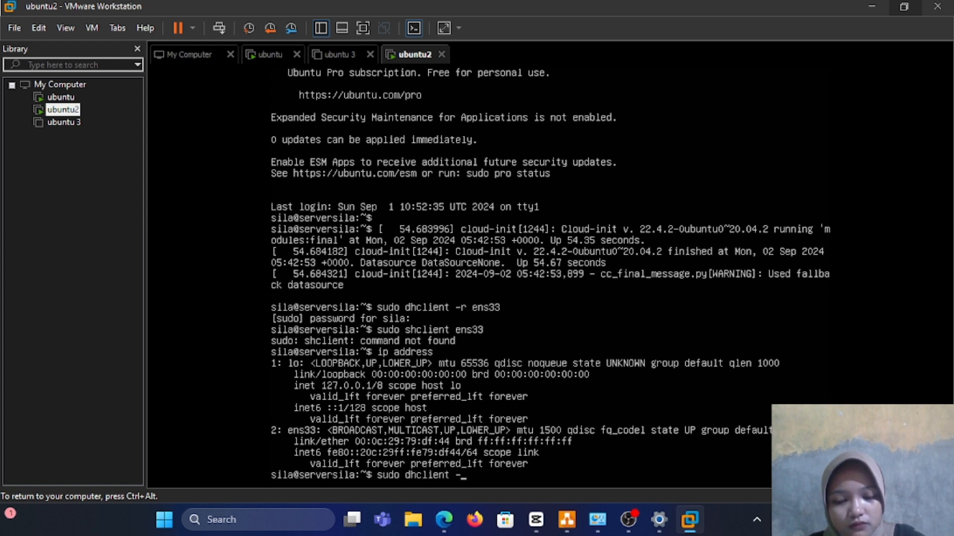
{"action": "type", "text": "r ens"}
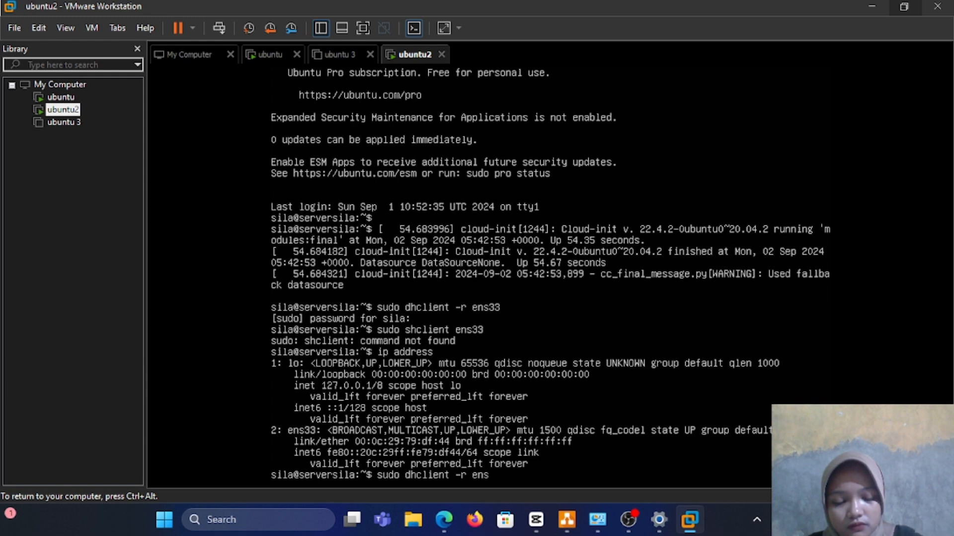
{"action": "type", "text": "33"}
{"action": "key", "text": "Return"}
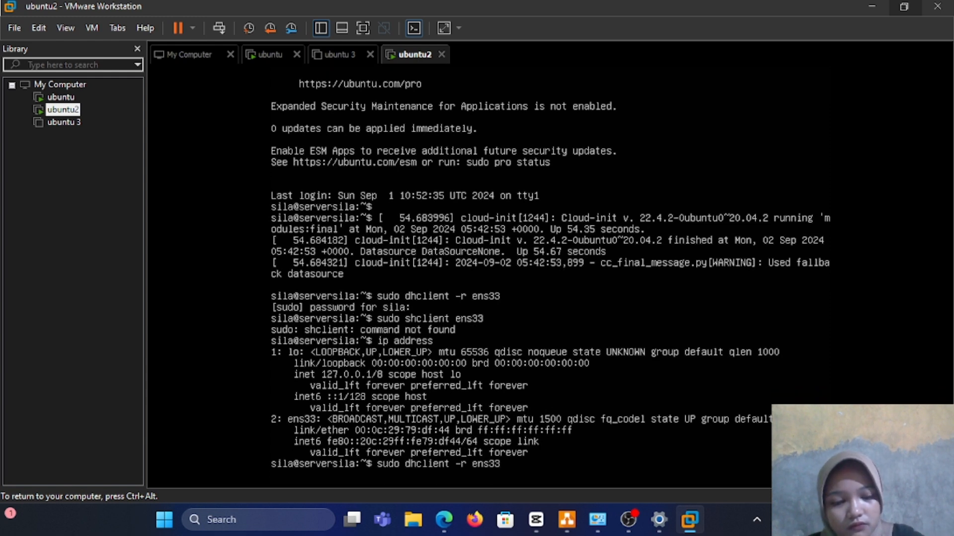
- Request a new DHCP lease for the ubuntu2 guest's ens33 interface with sudo dhclient ens33
{"action": "type", "text": "sud"}
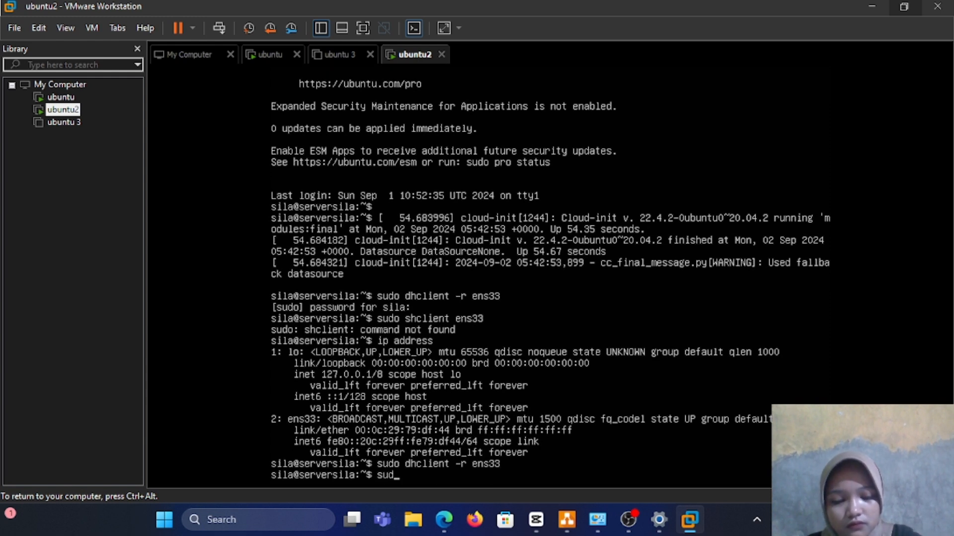
{"action": "type", "text": "o dhc"}
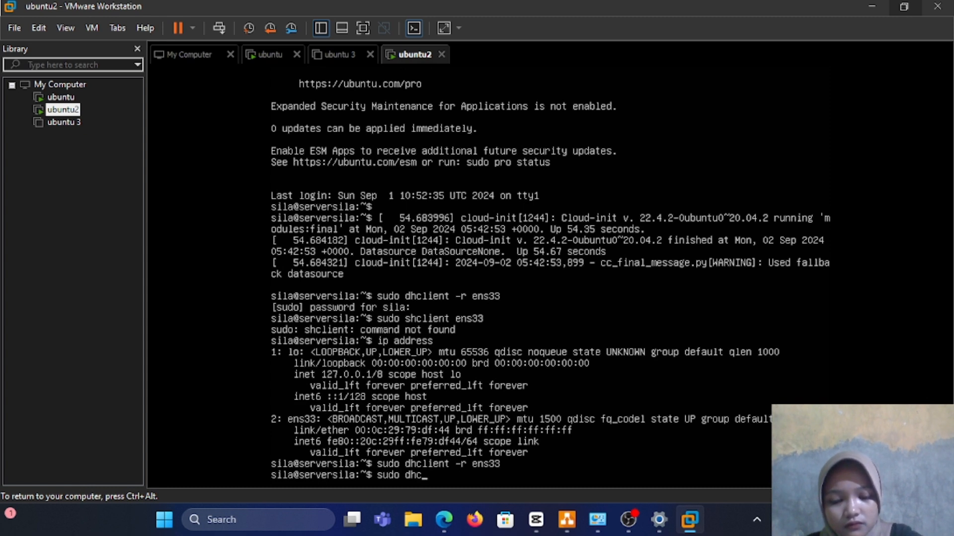
{"action": "type", "text": "lient"}
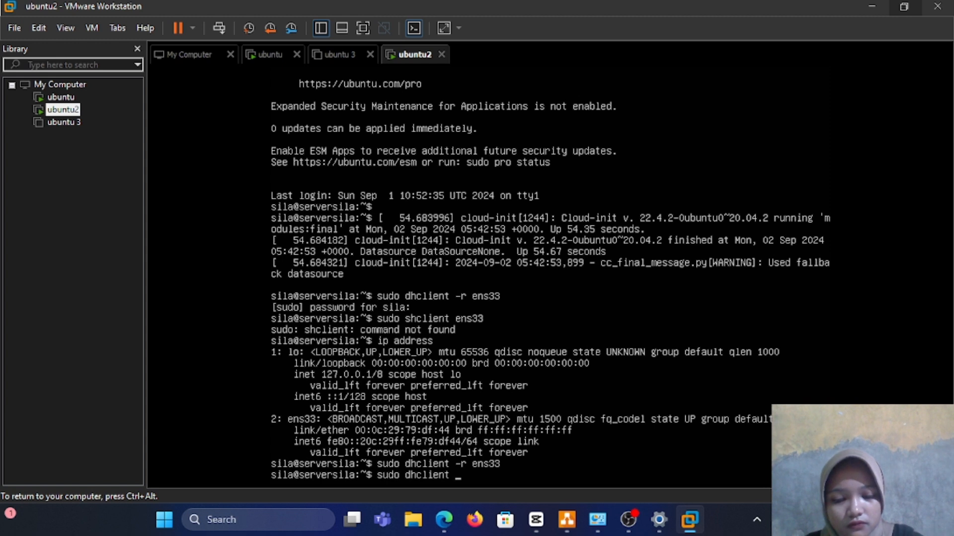
{"action": "type", "text": " ens"}
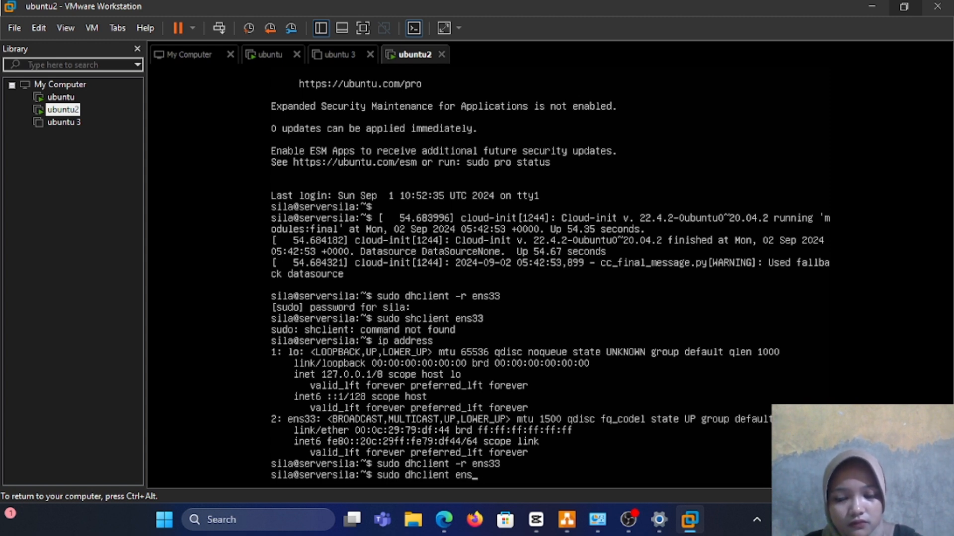
{"action": "type", "text": "33"}
{"action": "key", "text": "Return"}
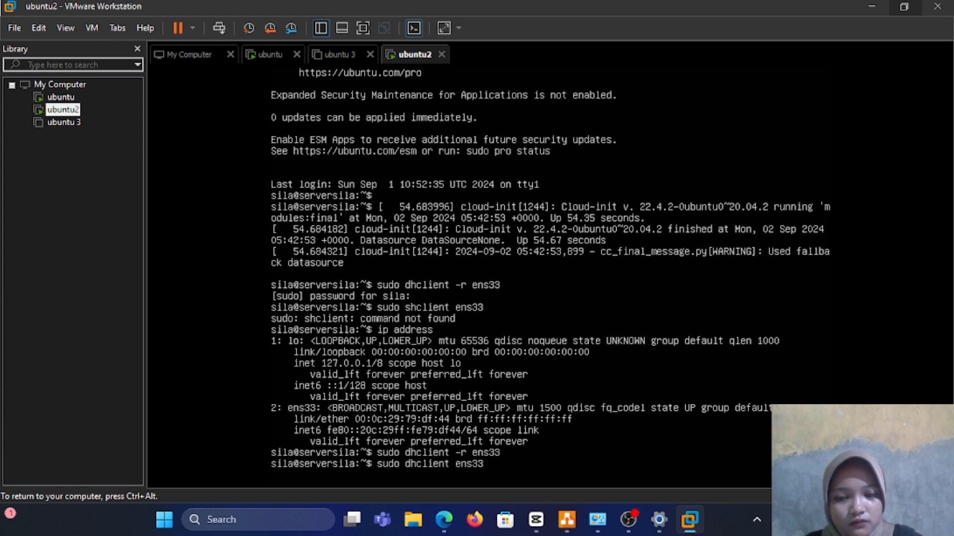
- List the ubuntu2 guest's interface addresses with ip address
{"action": "type", "text": "ip "}
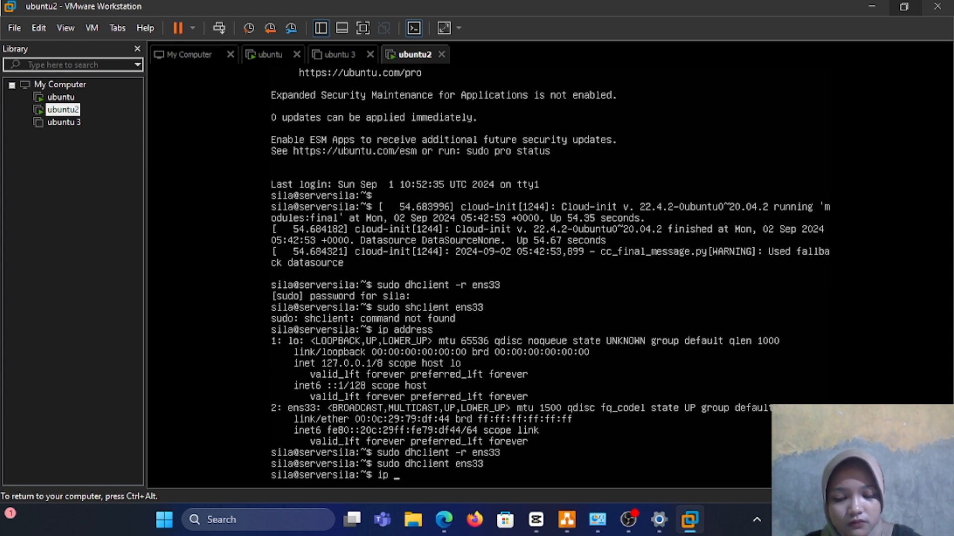
{"action": "type", "text": "address"}
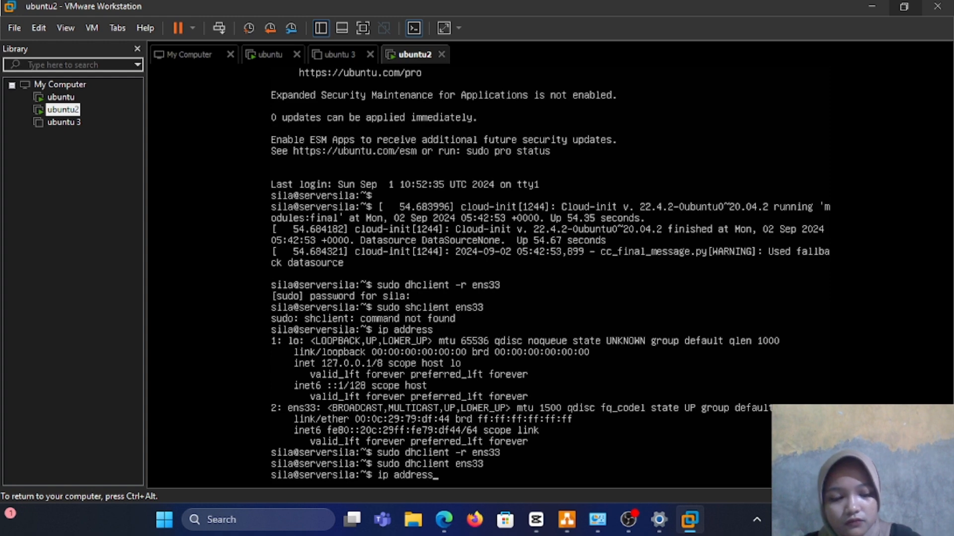
{"action": "key", "text": "Return"}
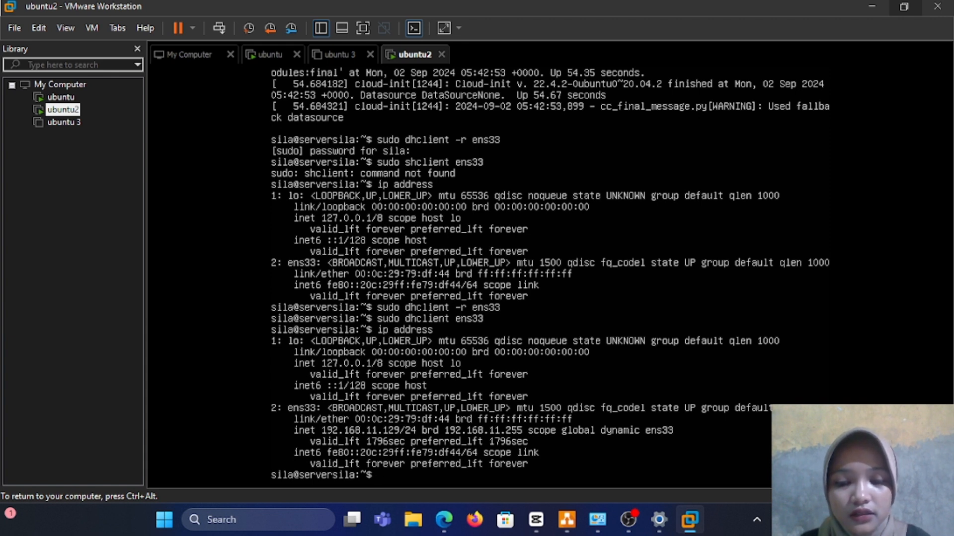
- Open Command Prompt on the Windows host and ping the ubuntu guest's ens33 address, 192.168.11.128
{"action": "left_click", "coordinate": [240, 526]}
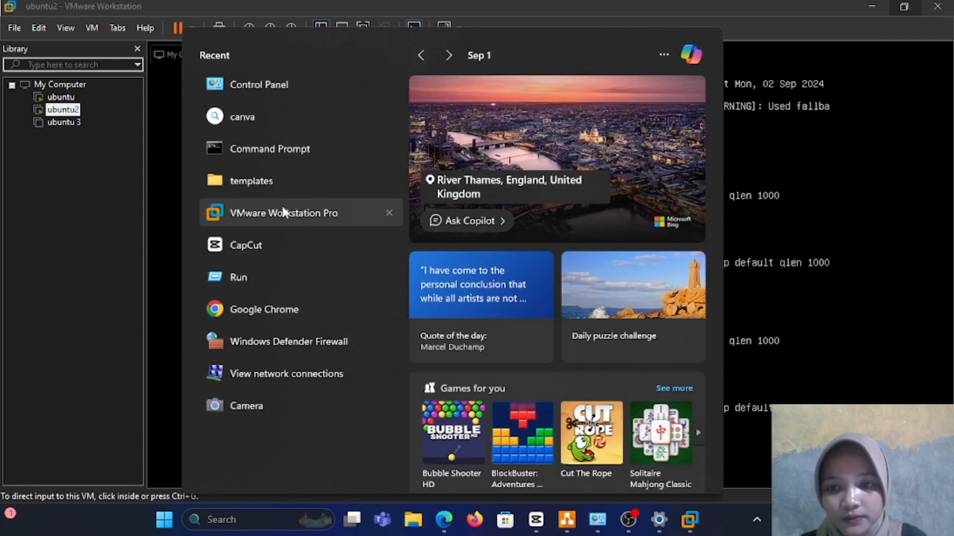
{"action": "key", "text": "Escape"}
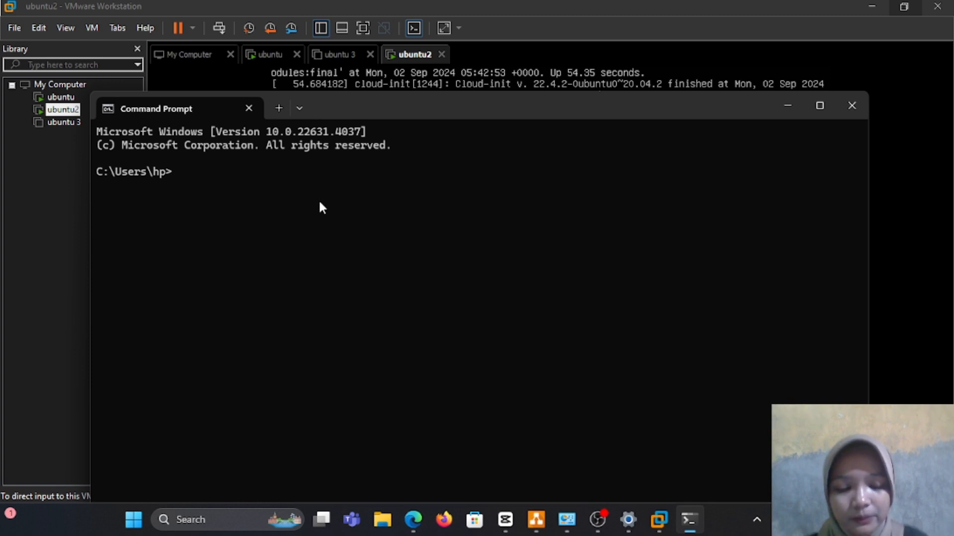
{"action": "type", "text": "PING"}
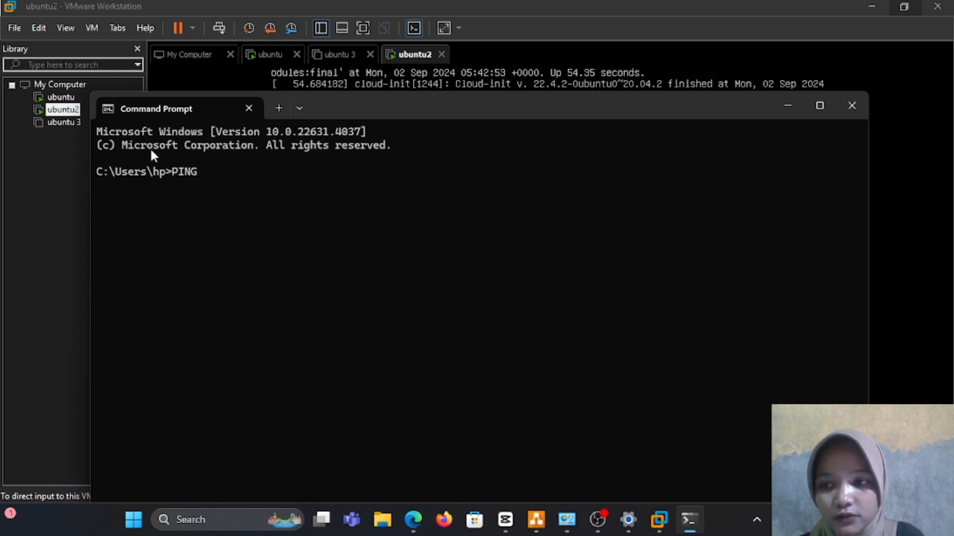
{"action": "left_click", "coordinate": [61, 97]}
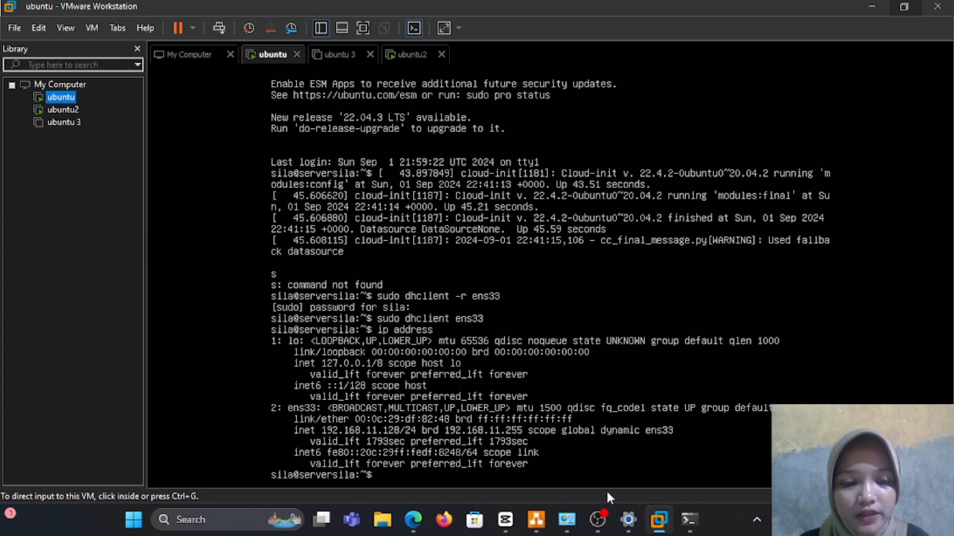
{"action": "left_click", "coordinate": [688, 520]}
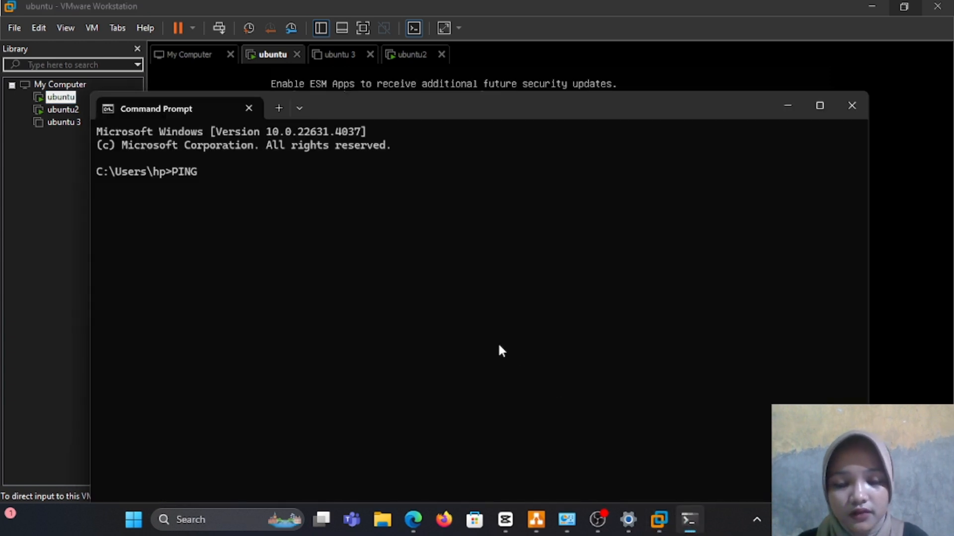
{"action": "type", "text": "192"}
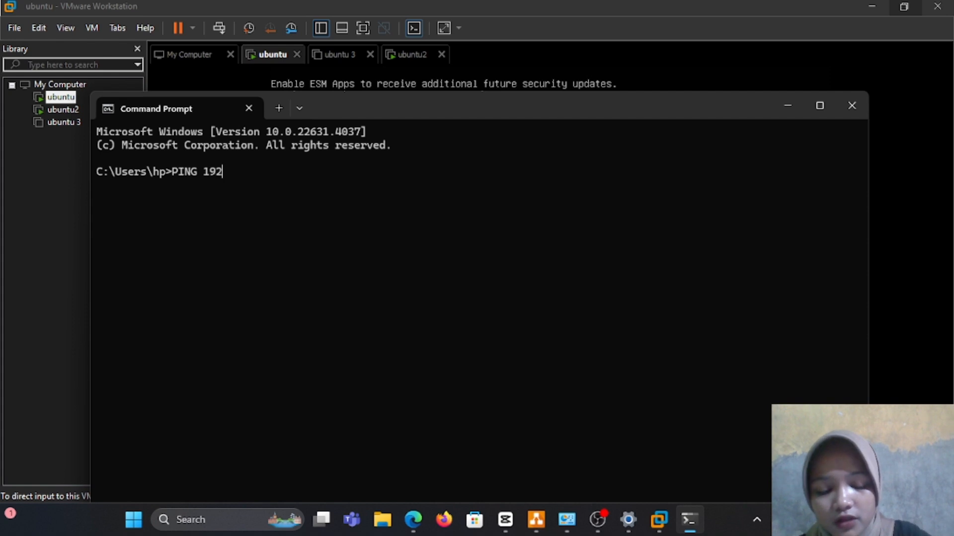
{"action": "type", "text": ".168"}
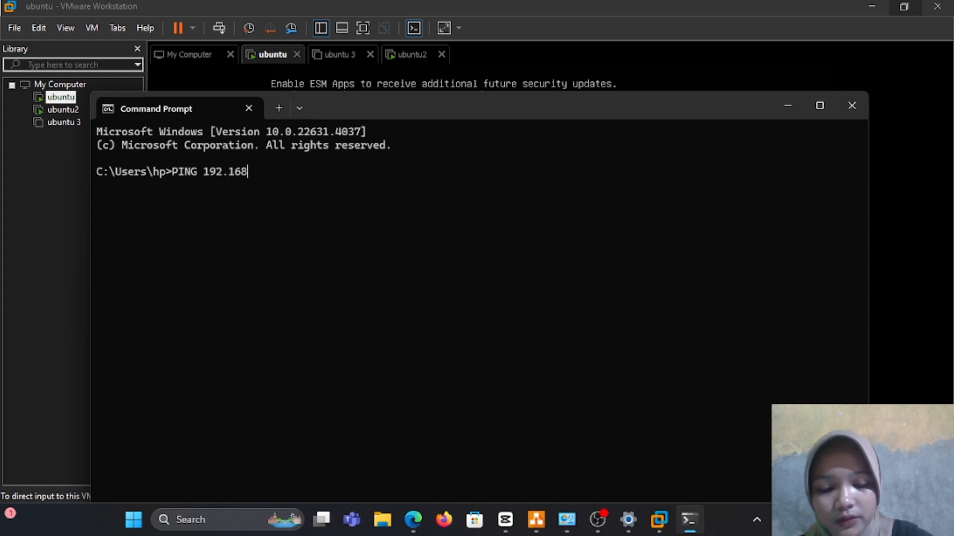
{"action": "type", "text": ".11."}
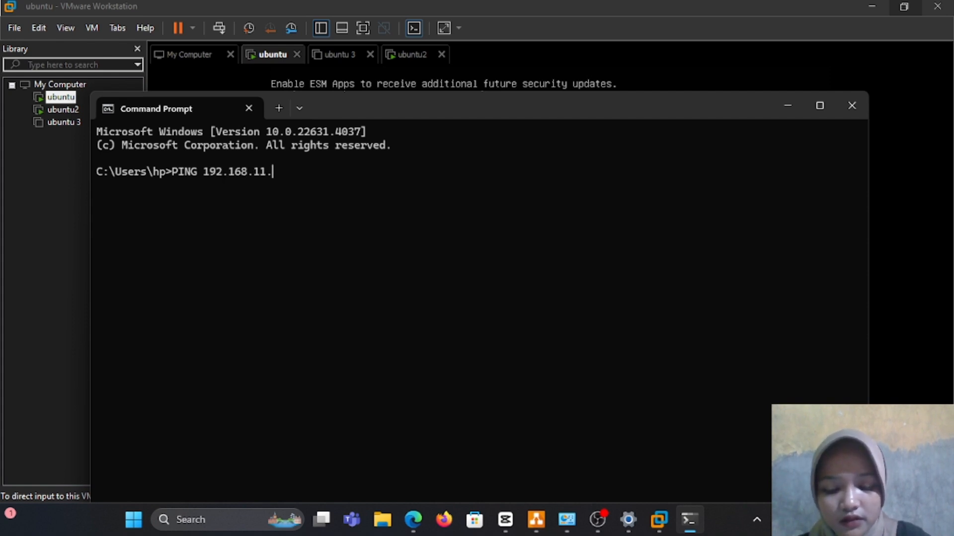
{"action": "type", "text": "126"}
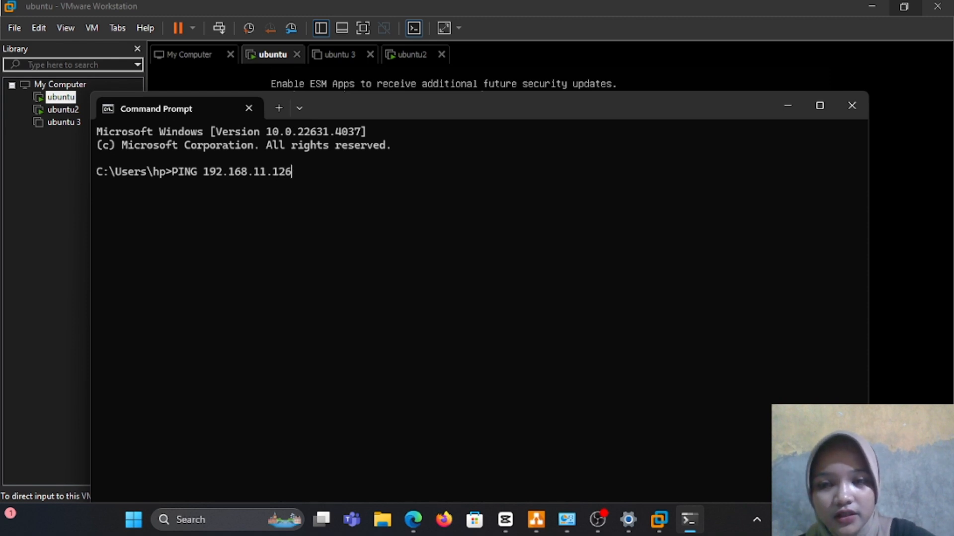
{"action": "left_click", "coordinate": [561, 59]}
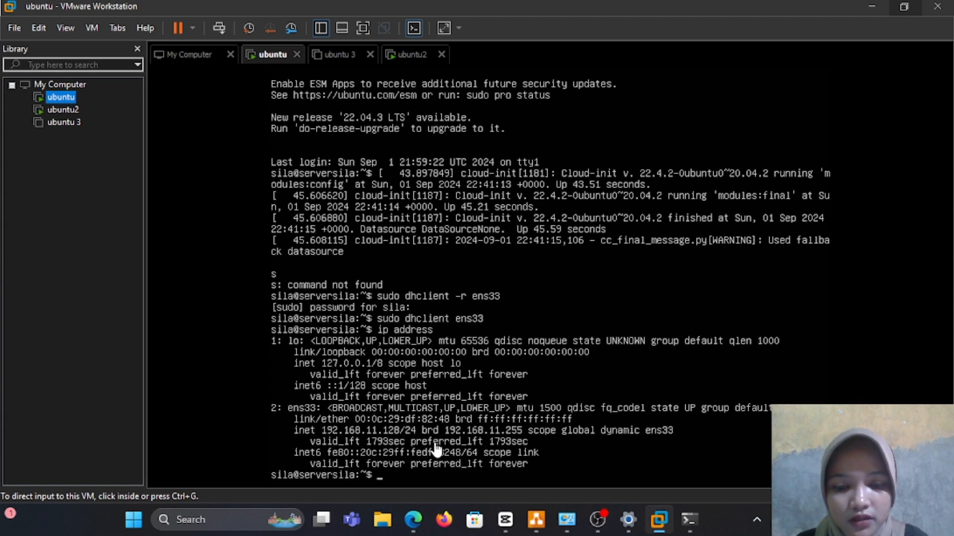
{"action": "left_click", "coordinate": [687, 524]}
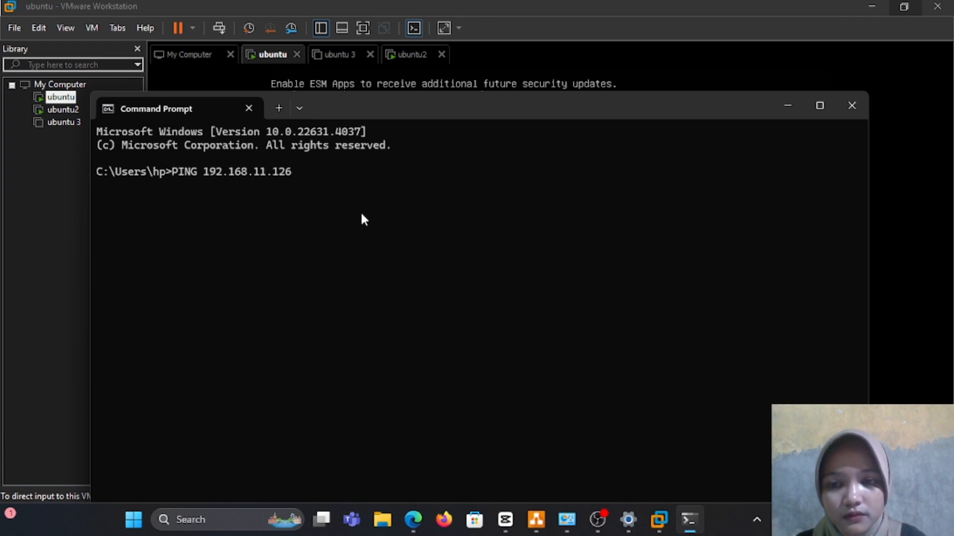
{"action": "key", "text": "BackSpace"}
{"action": "type", "text": "8"}
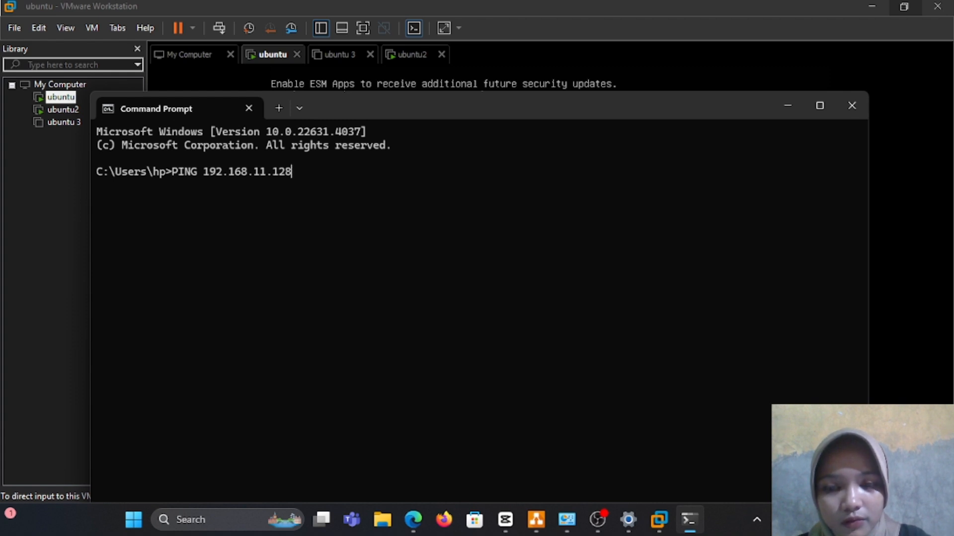
{"action": "key", "text": "Return"}
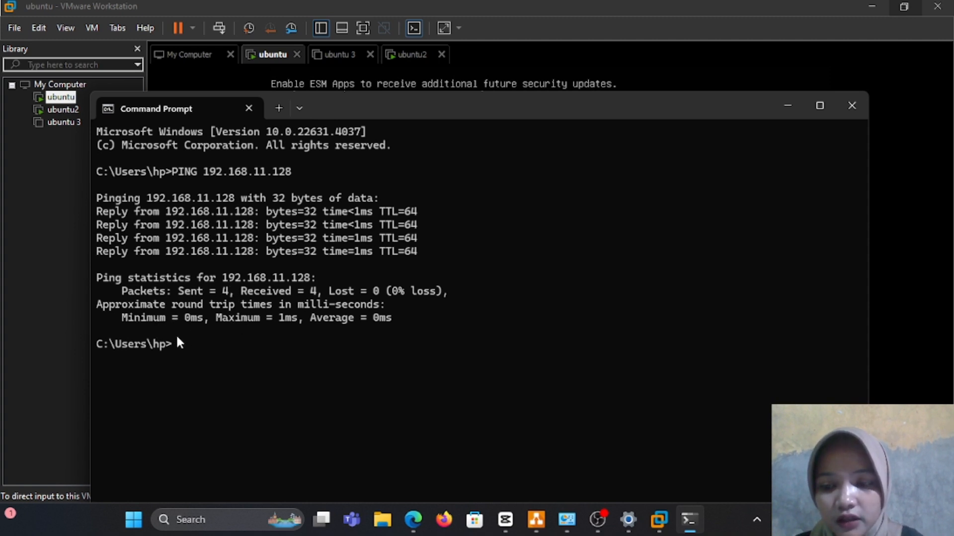
- Ping the ubuntu2 guest's ens33 address, 192.168.11.129, from the host's Command Prompt
{"action": "type", "text": "P"}
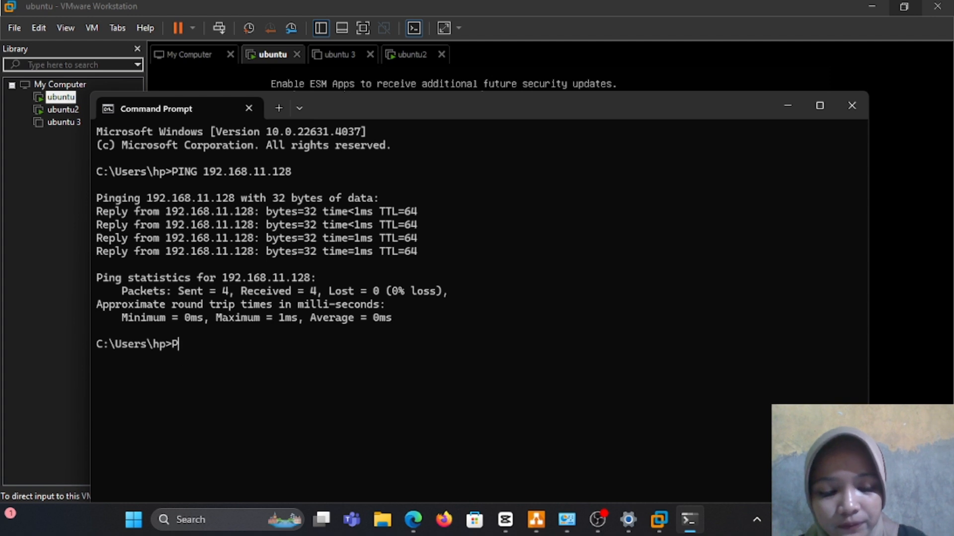
{"action": "type", "text": "ING 1"}
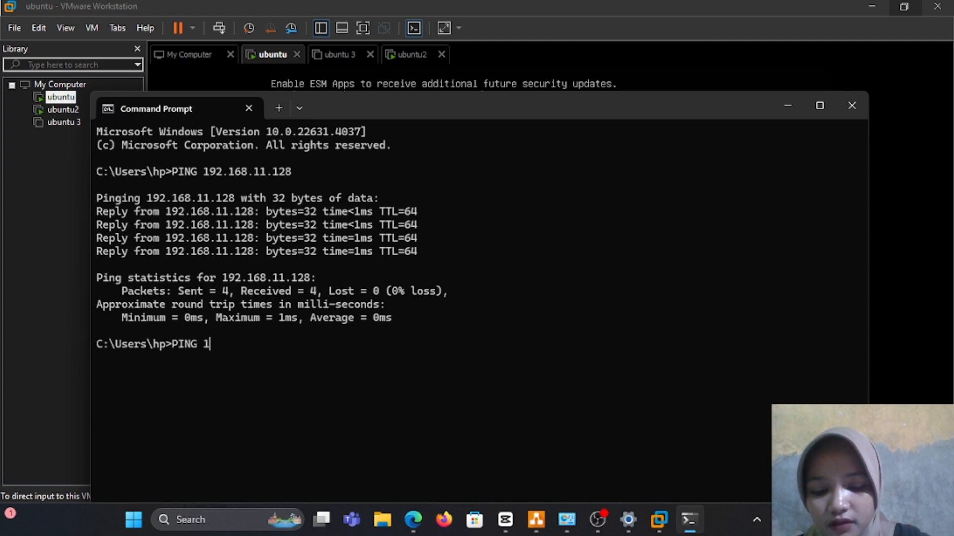
{"action": "type", "text": "92.1"}
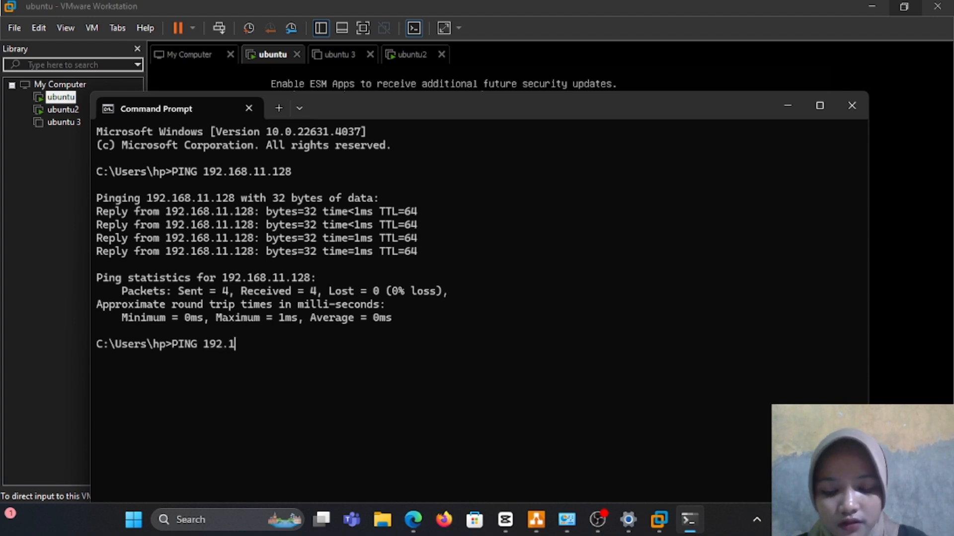
{"action": "type", "text": "68."}
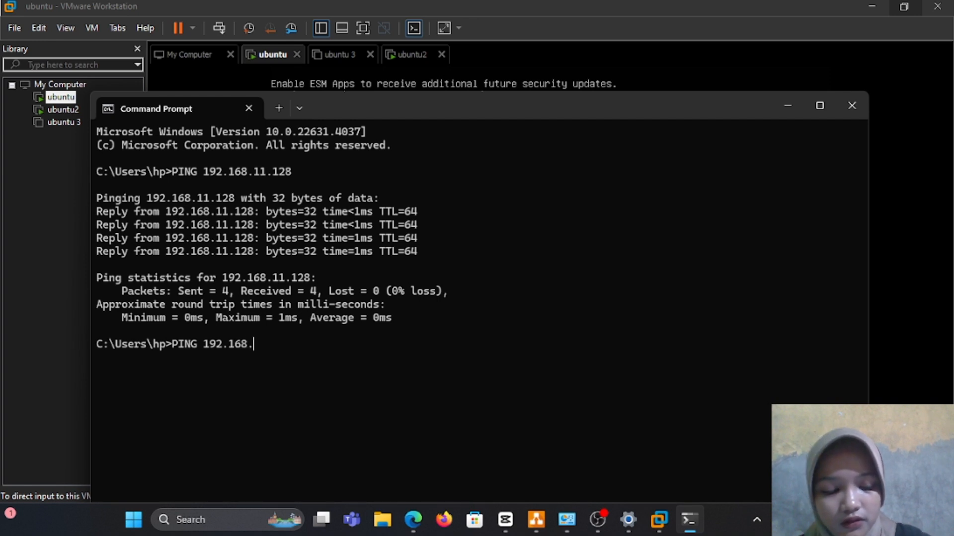
{"action": "type", "text": "11."}
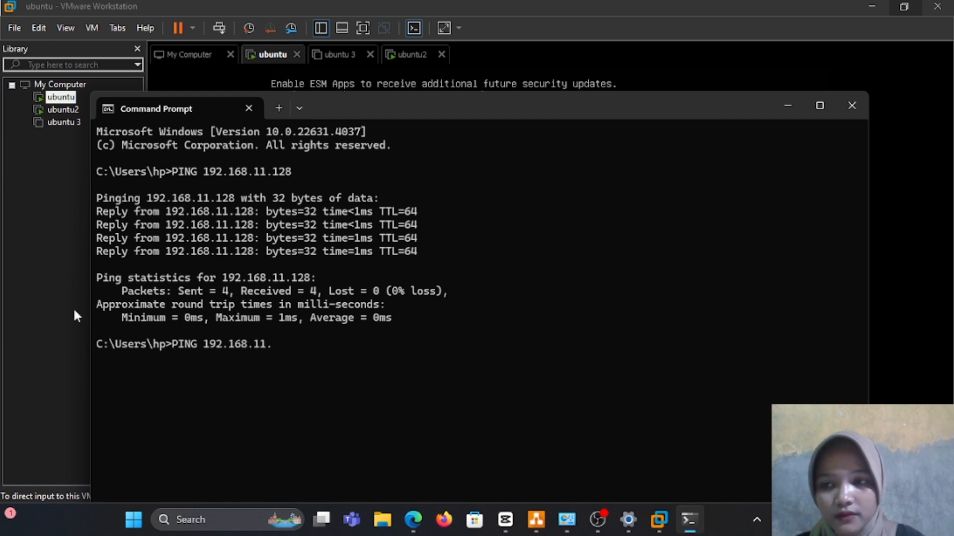
{"action": "left_click", "coordinate": [63, 110]}
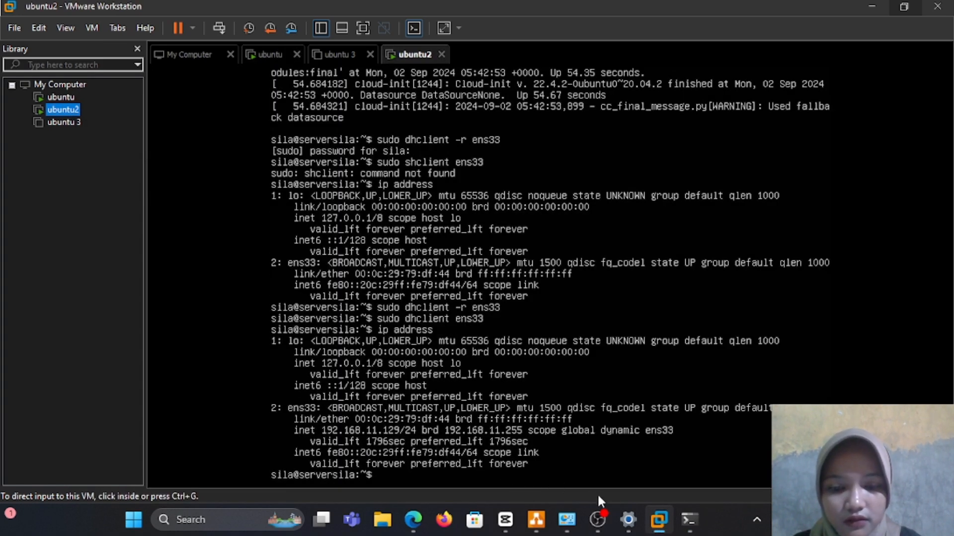
{"action": "left_click", "coordinate": [689, 519]}
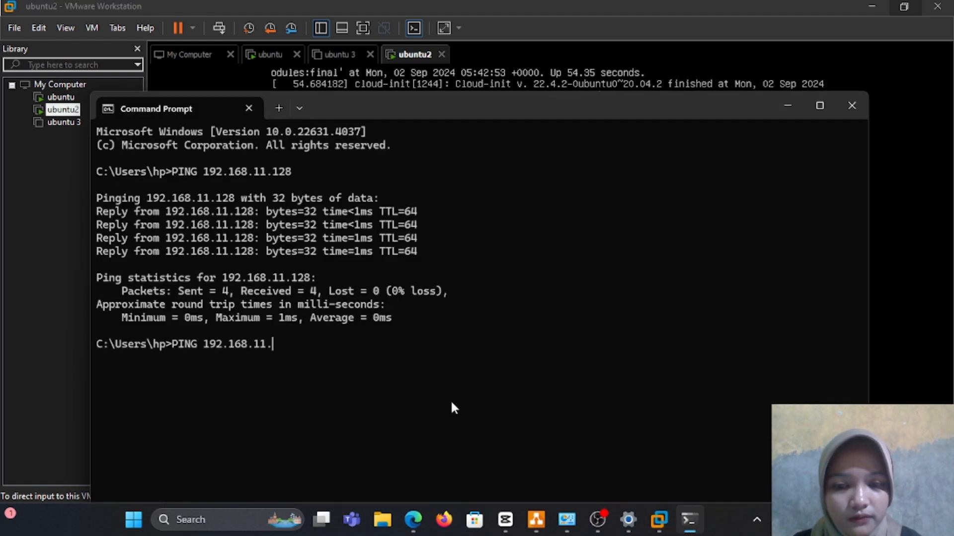
{"action": "type", "text": "29"}
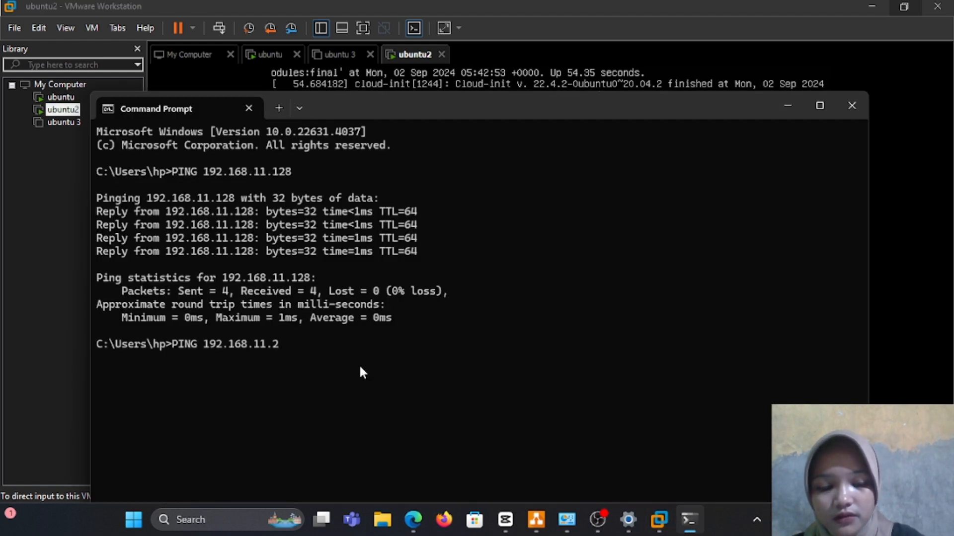
{"action": "key", "text": "BackSpace"}
{"action": "key", "text": "BackSpace"}
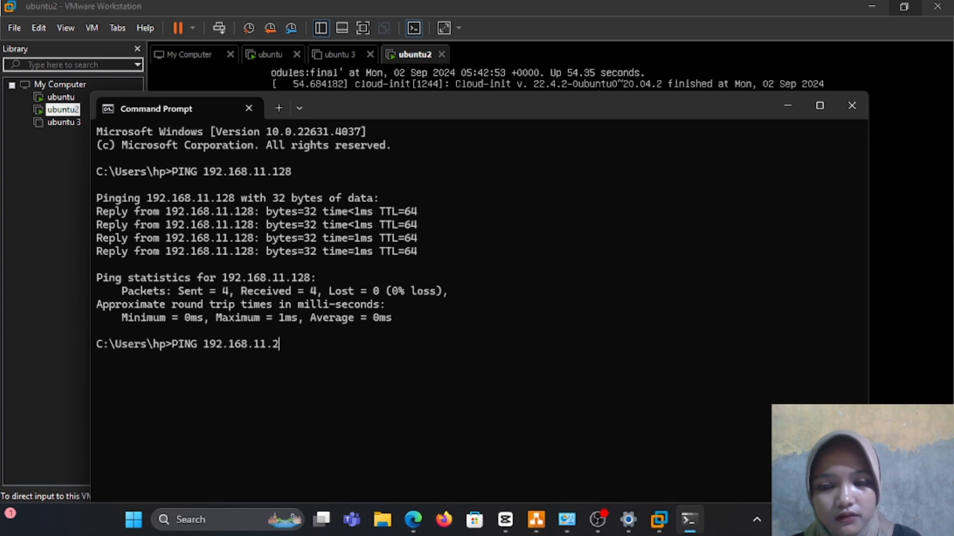
{"action": "type", "text": "1"}
{"action": "type", "text": "29"}
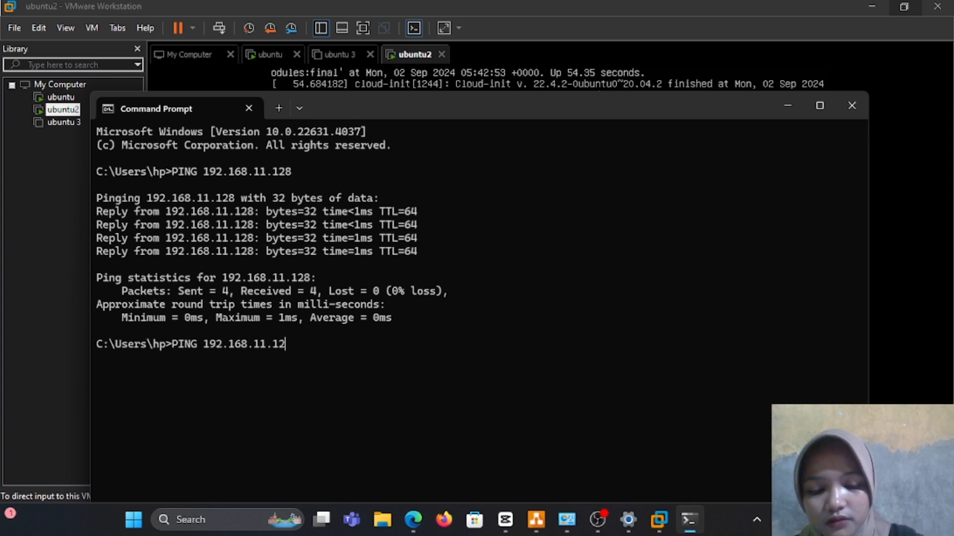
{"action": "key", "text": "Return"}
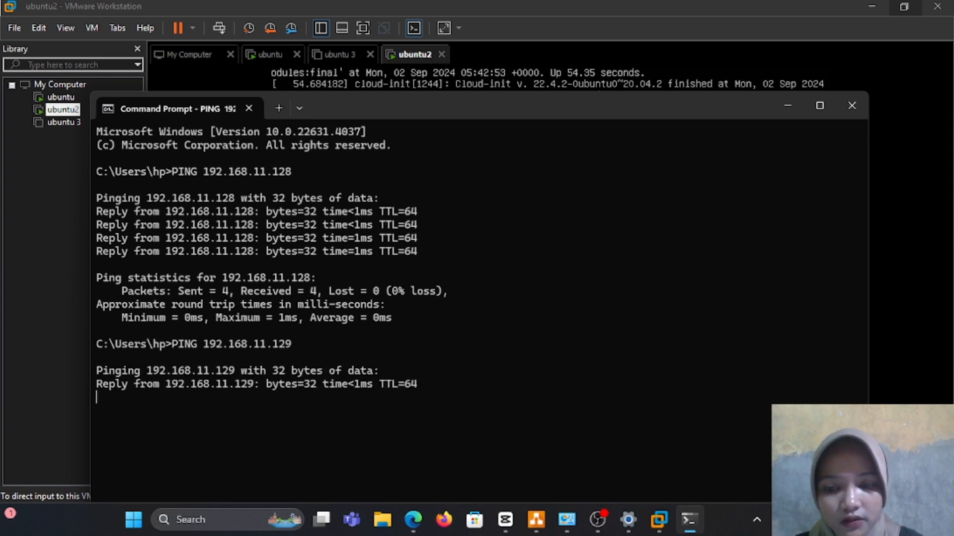